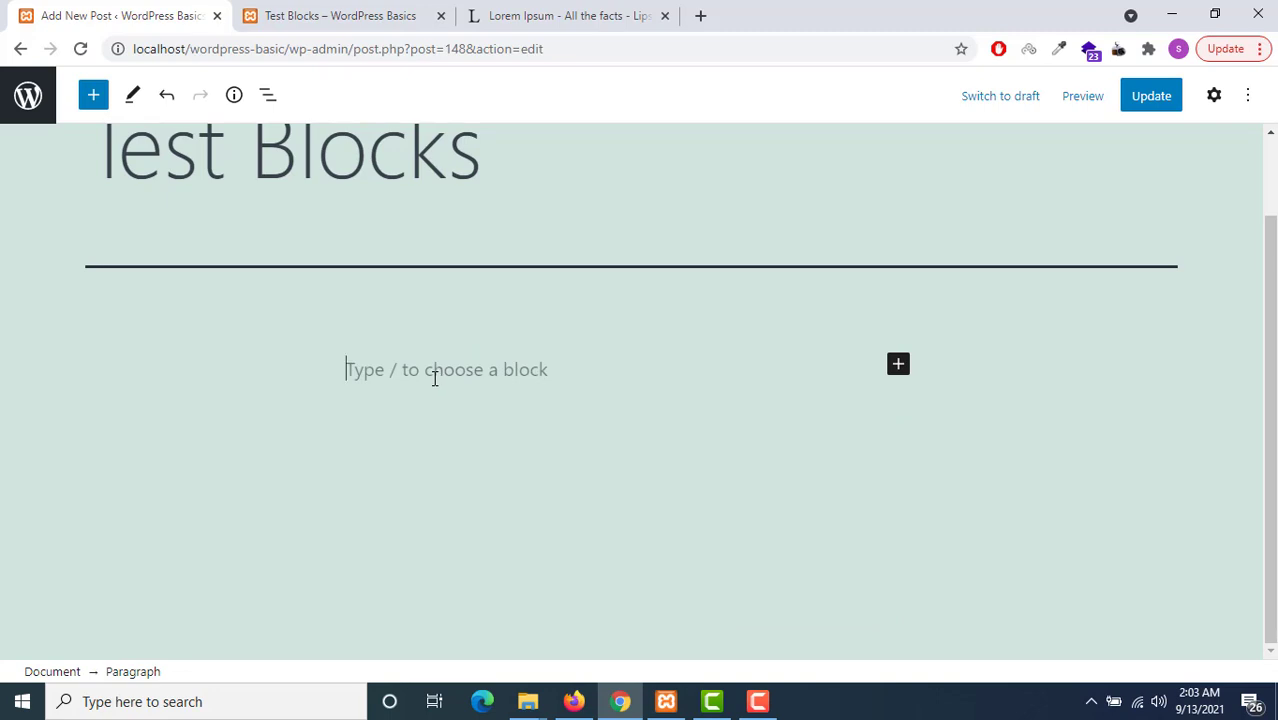
# - Insert a Classic block in the empty paragraph of the Test Blocks post
pyautogui.write('/')
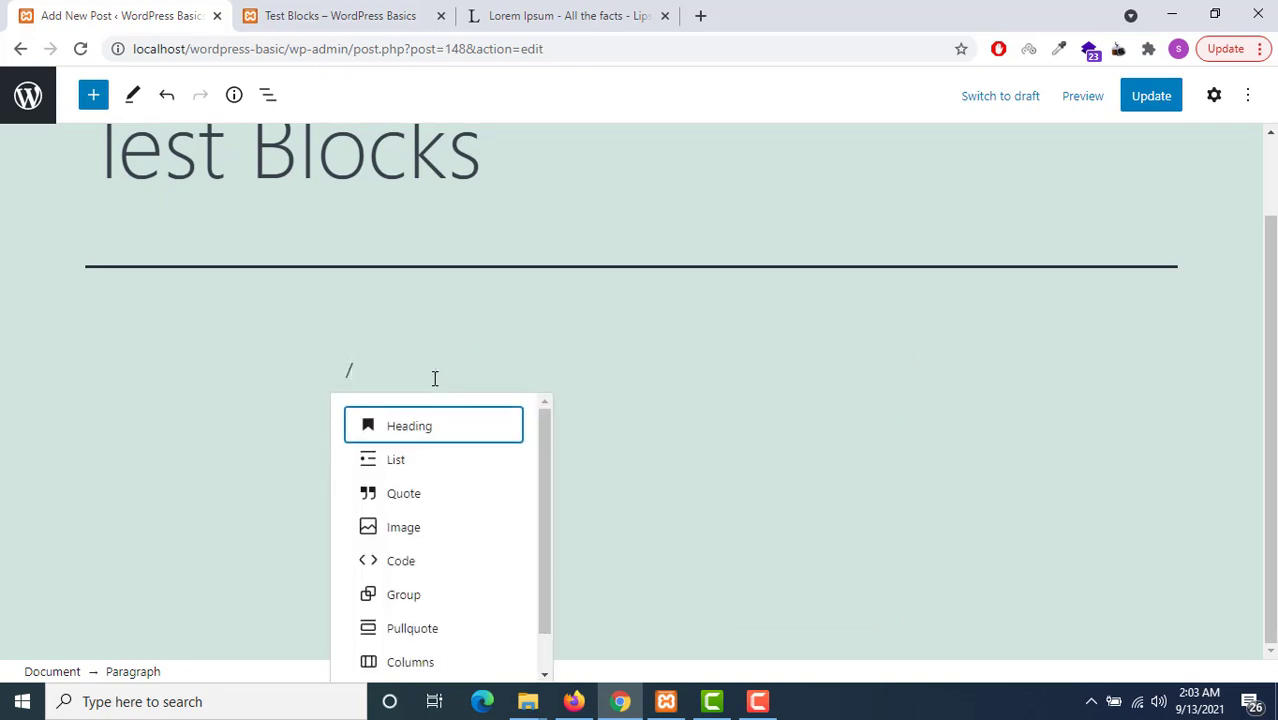
pyautogui.write('cla')
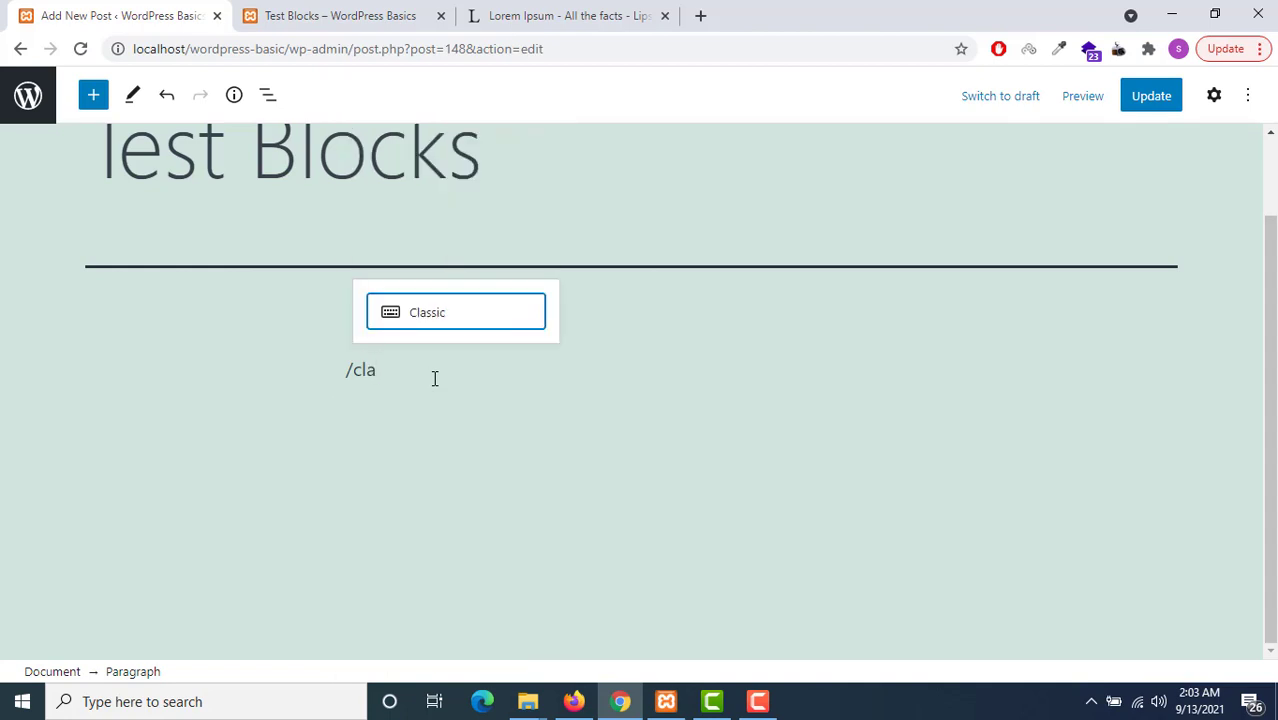
pyautogui.click(449, 314)
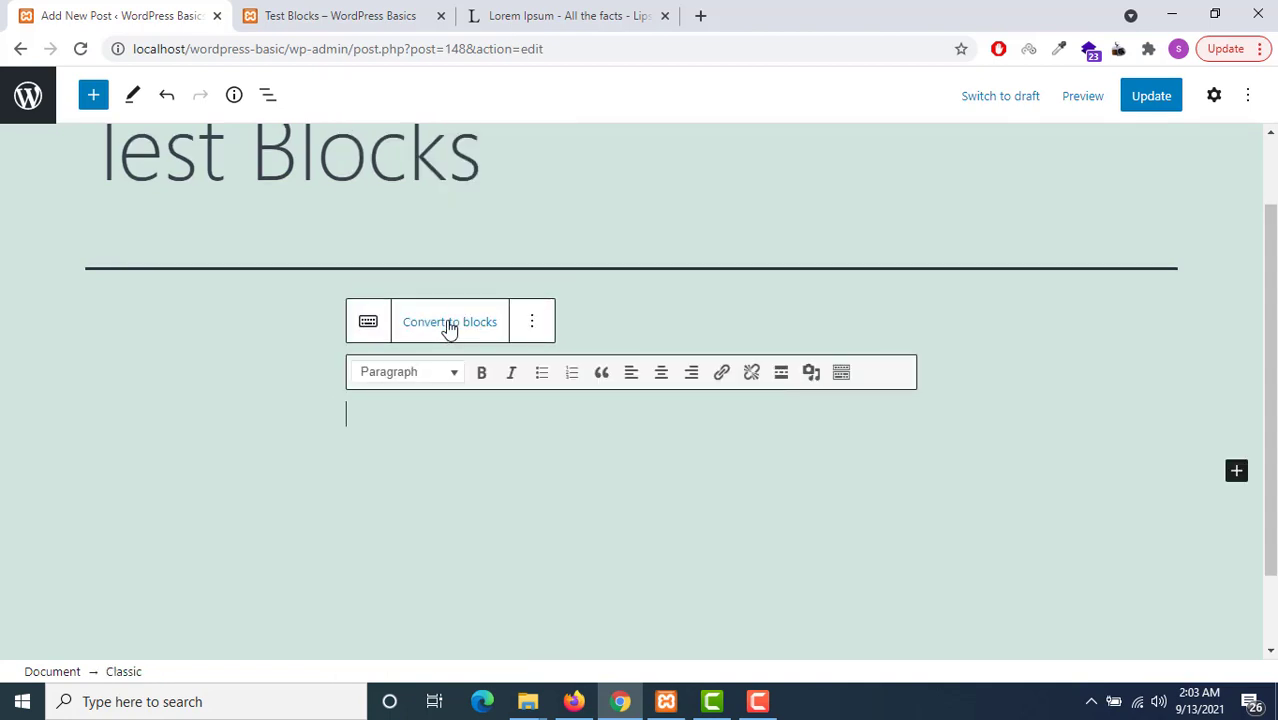
pyautogui.scroll(-1, 449, 328)
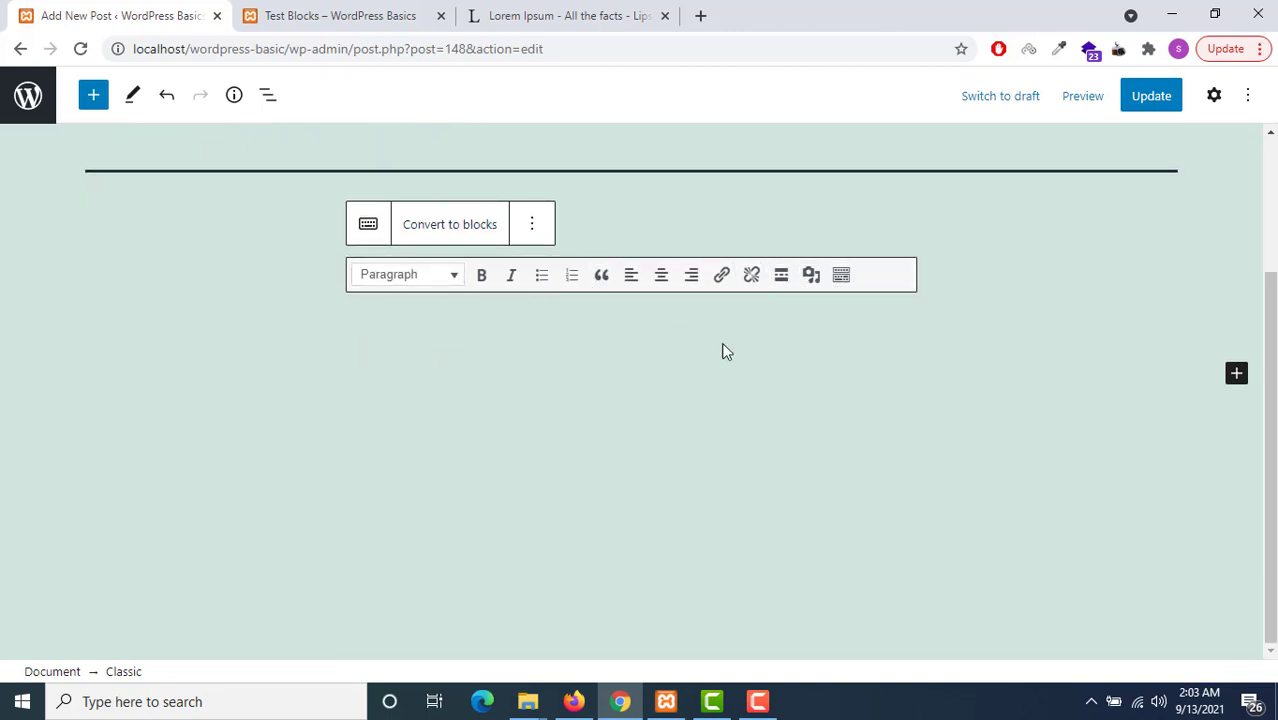
# - Copy the first two Lorem Ipsum paragraphs from the lipsum.com page and paste them into the Classic block
pyautogui.click(474, 331)
pyautogui.click(588, 12)
pyautogui.click(274, 468)
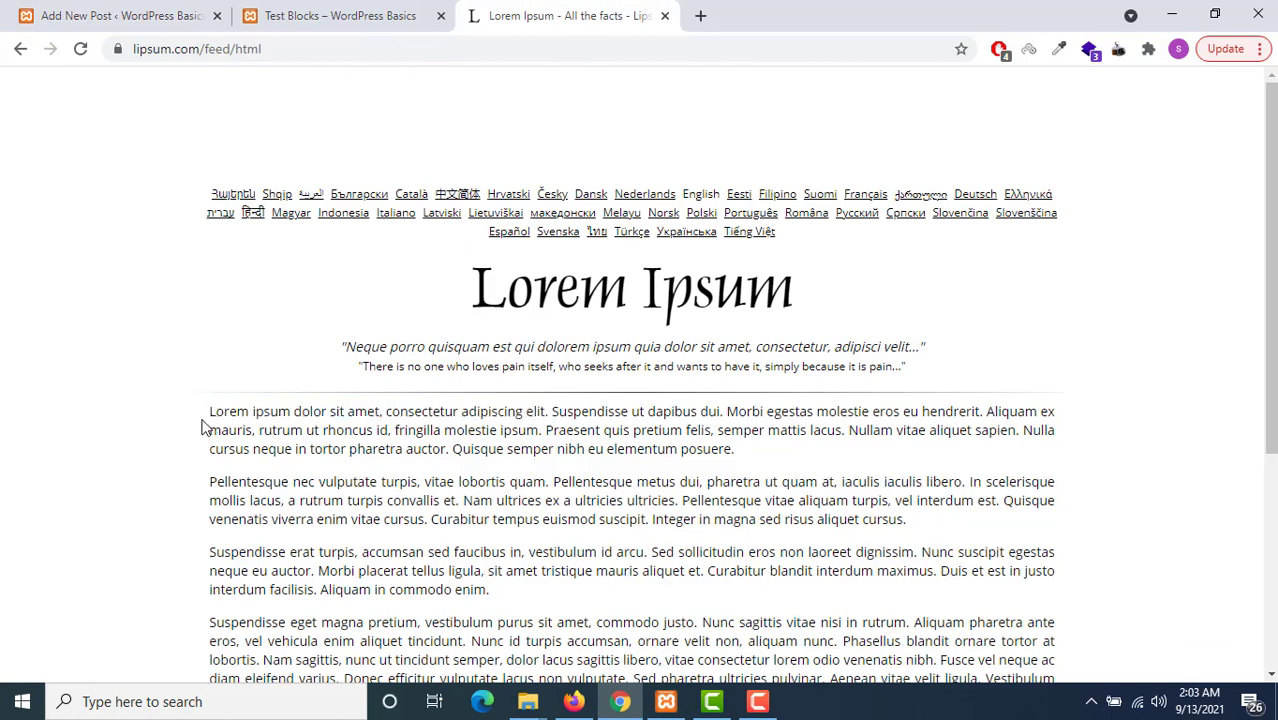
pyautogui.moveTo(208, 418); pyautogui.dragTo(908, 521)
pyautogui.hotkey('ctrl', 'c')
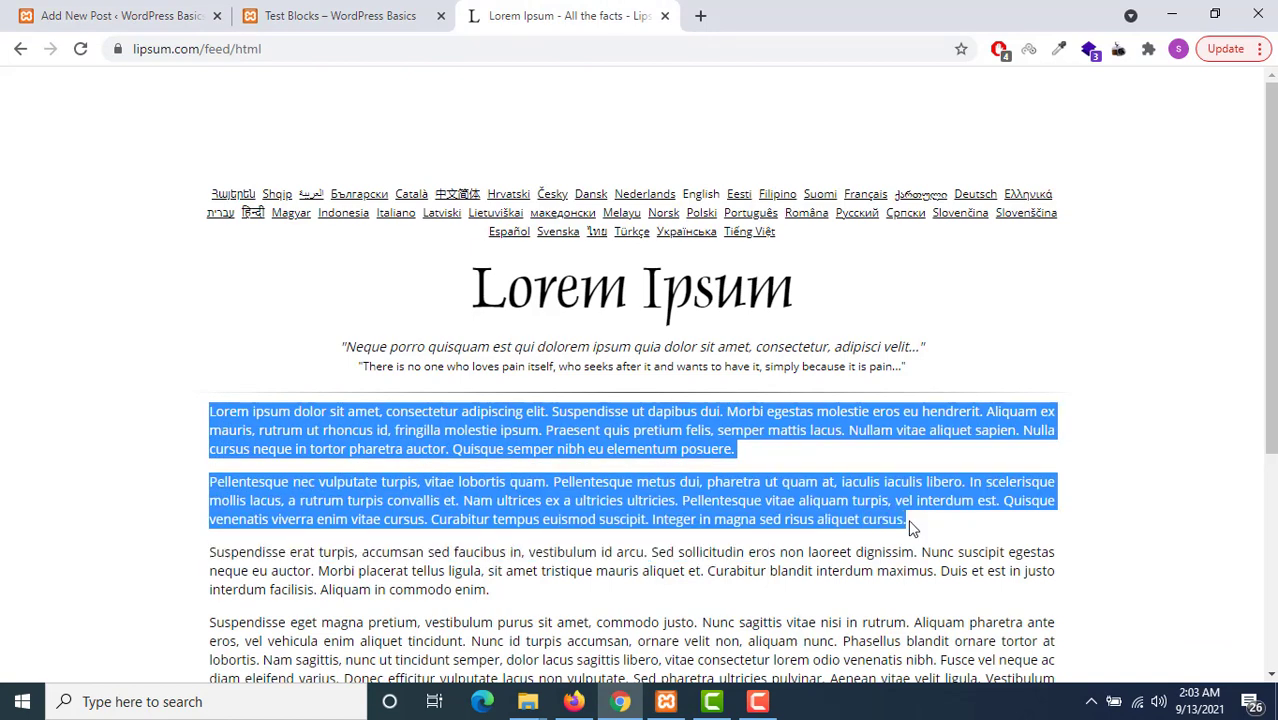
pyautogui.click(110, 12)
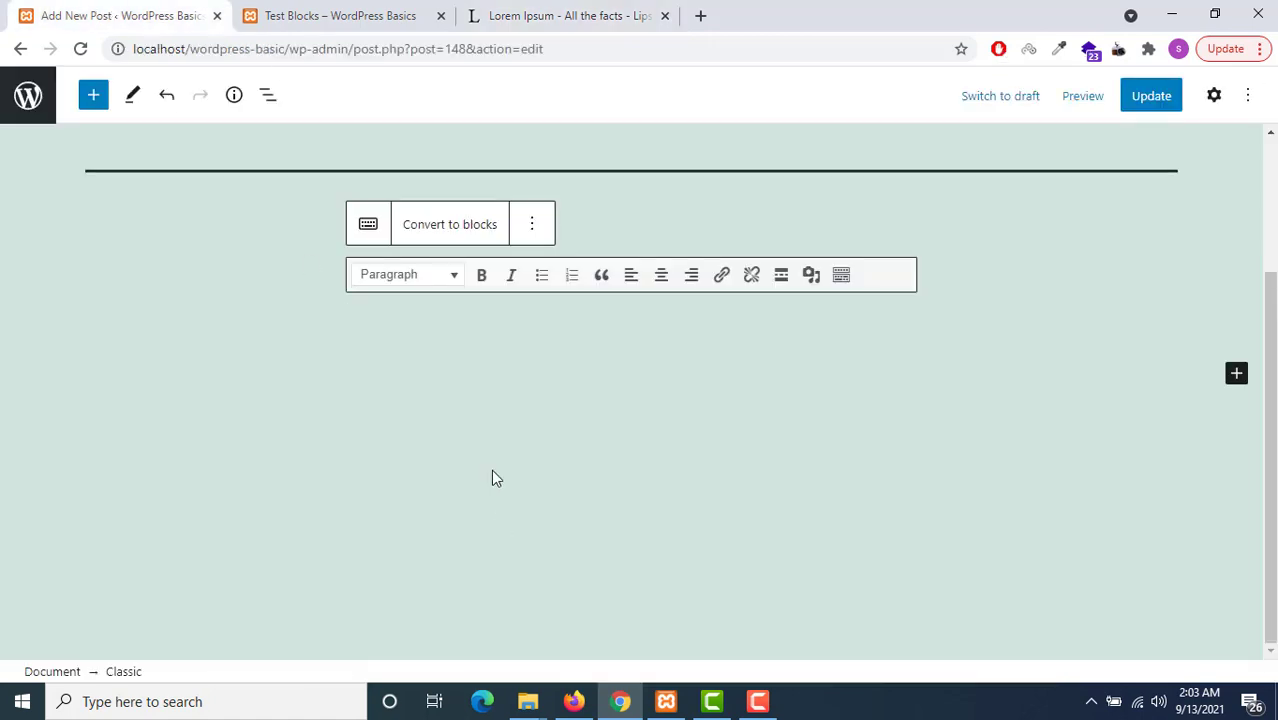
pyautogui.hotkey('ctrl', 'v')
pyautogui.scroll(4, 578, 418)
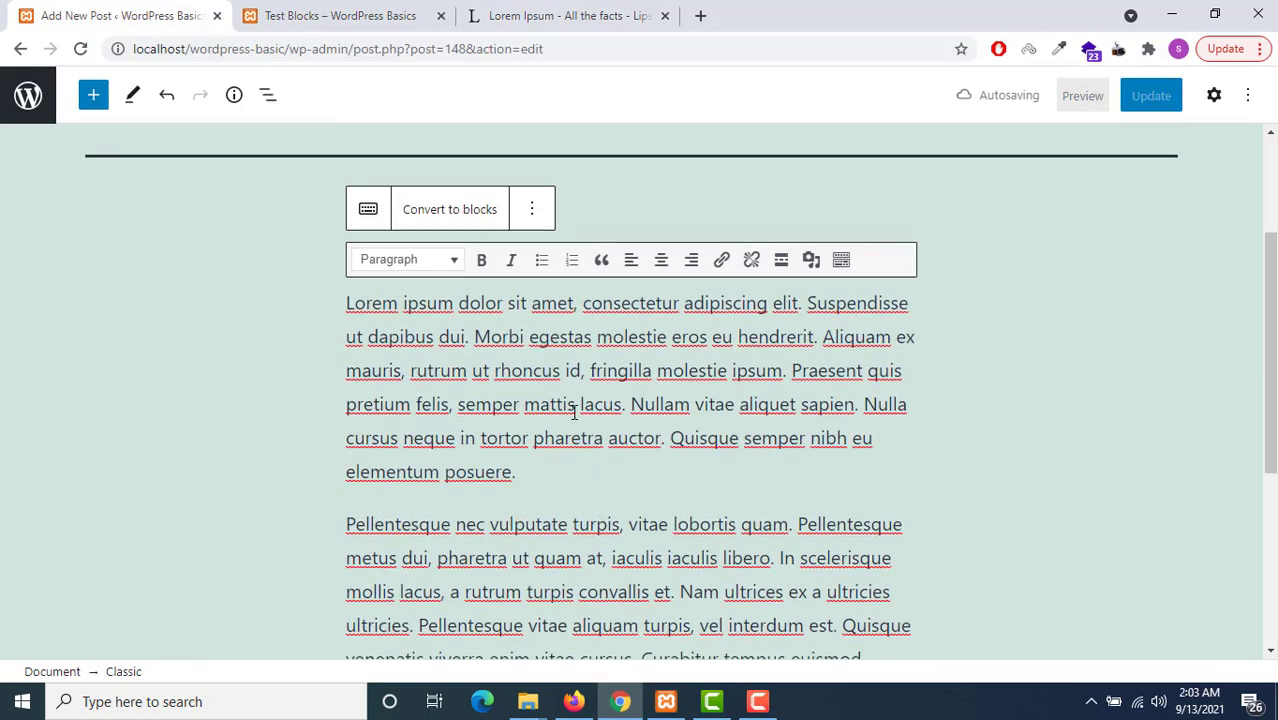
# - Add a new line reading "Heading" above the first Lorem Ipsum paragraph
pyautogui.click(344, 304)
pyautogui.click(366, 304)
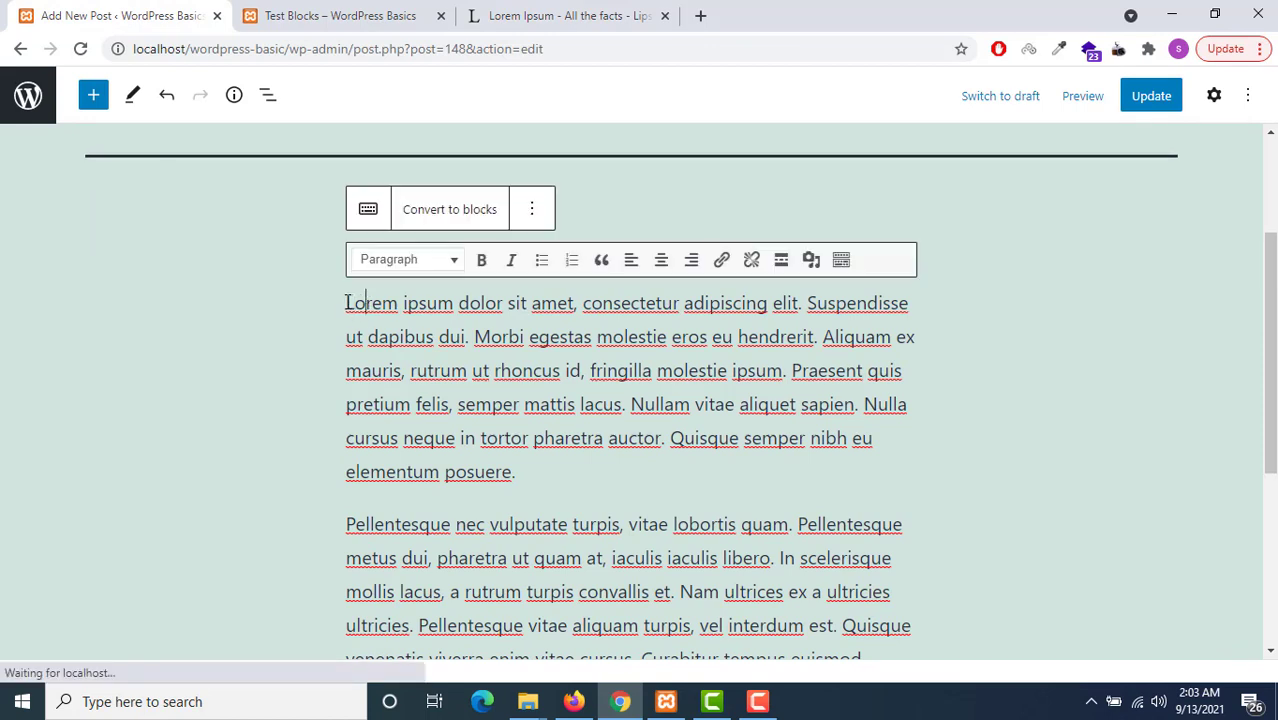
pyautogui.click(345, 302)
pyautogui.click(346, 305)
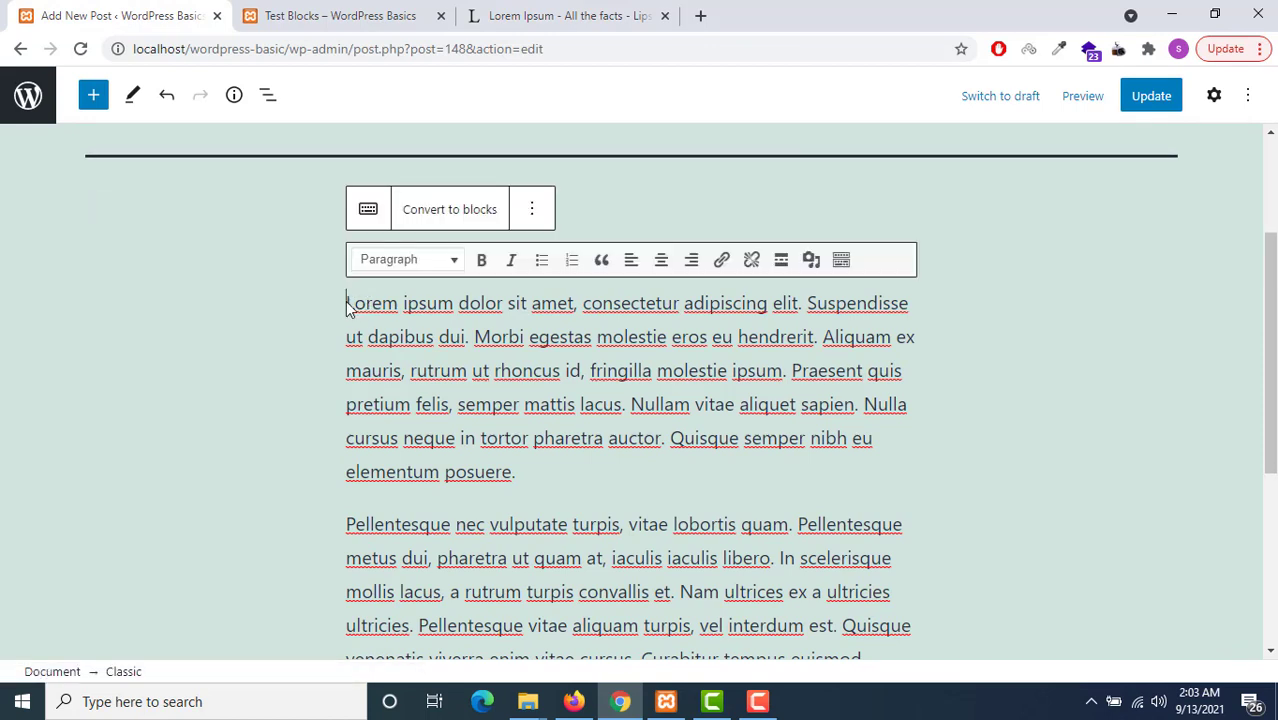
pyautogui.press('Return')
pyautogui.press('Up')
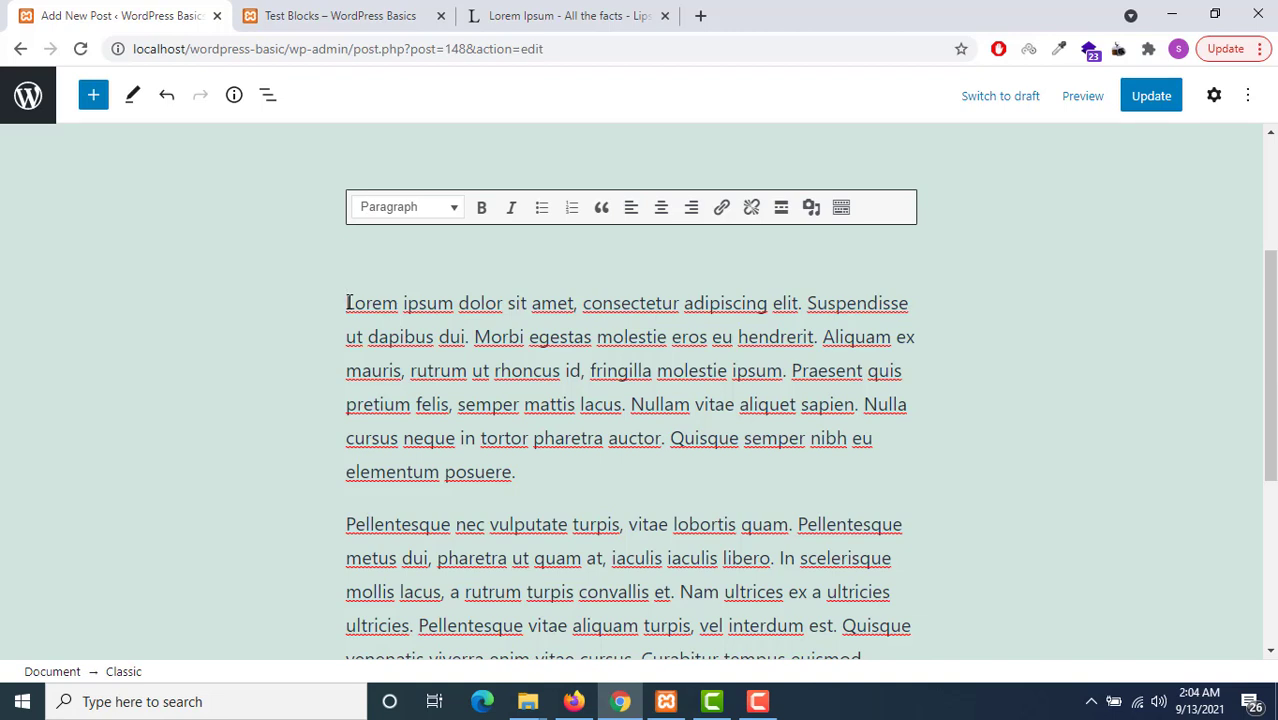
pyautogui.write('Heading')
# - Format the "Heading" line as Heading 2
pyautogui.moveTo(416, 254); pyautogui.dragTo(378, 220)
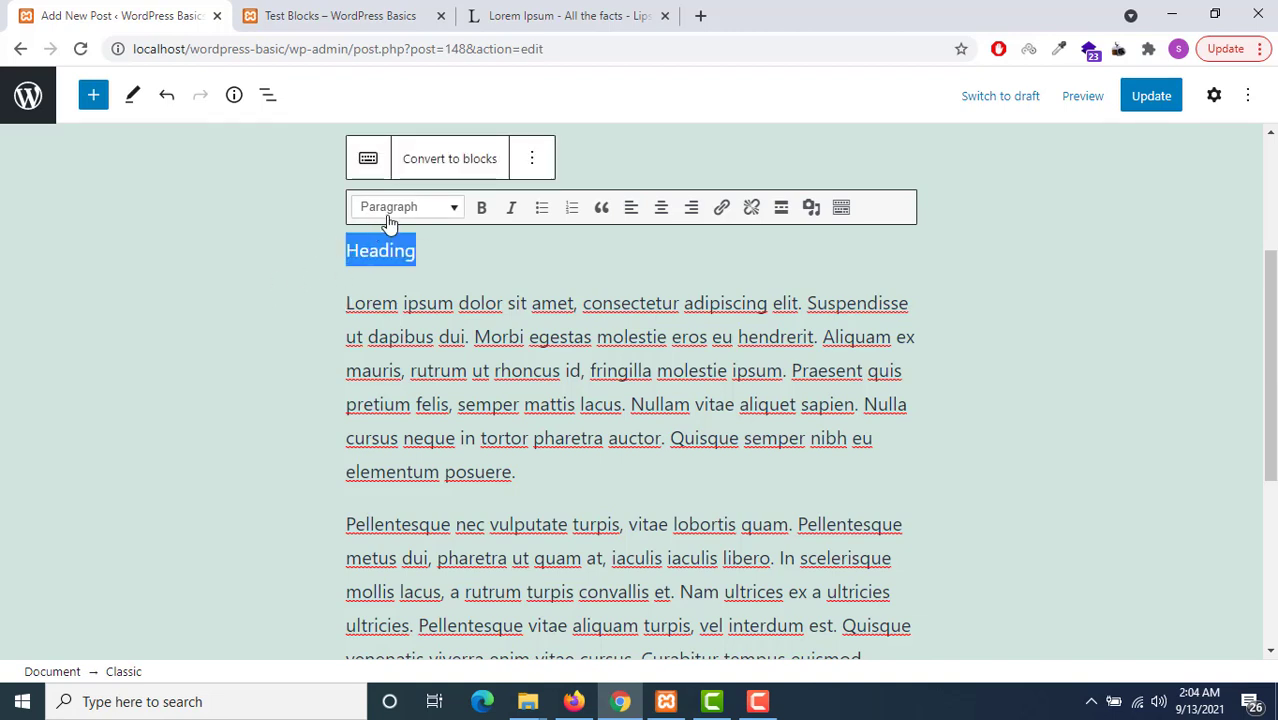
pyautogui.click(389, 214)
pyautogui.click(447, 397)
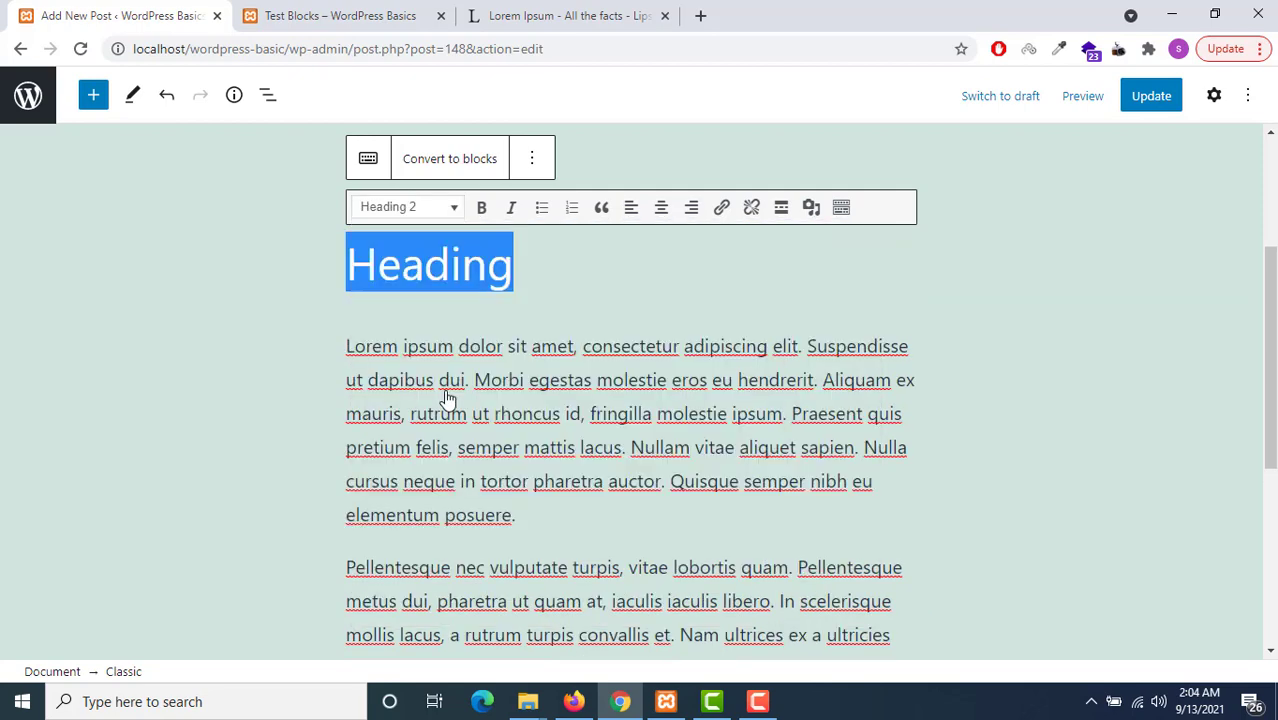
pyautogui.click(536, 310)
# - Make the word "Lorem" bold and the word "ipsum" italic at the start of the first paragraph
pyautogui.moveTo(346, 350); pyautogui.dragTo(399, 350)
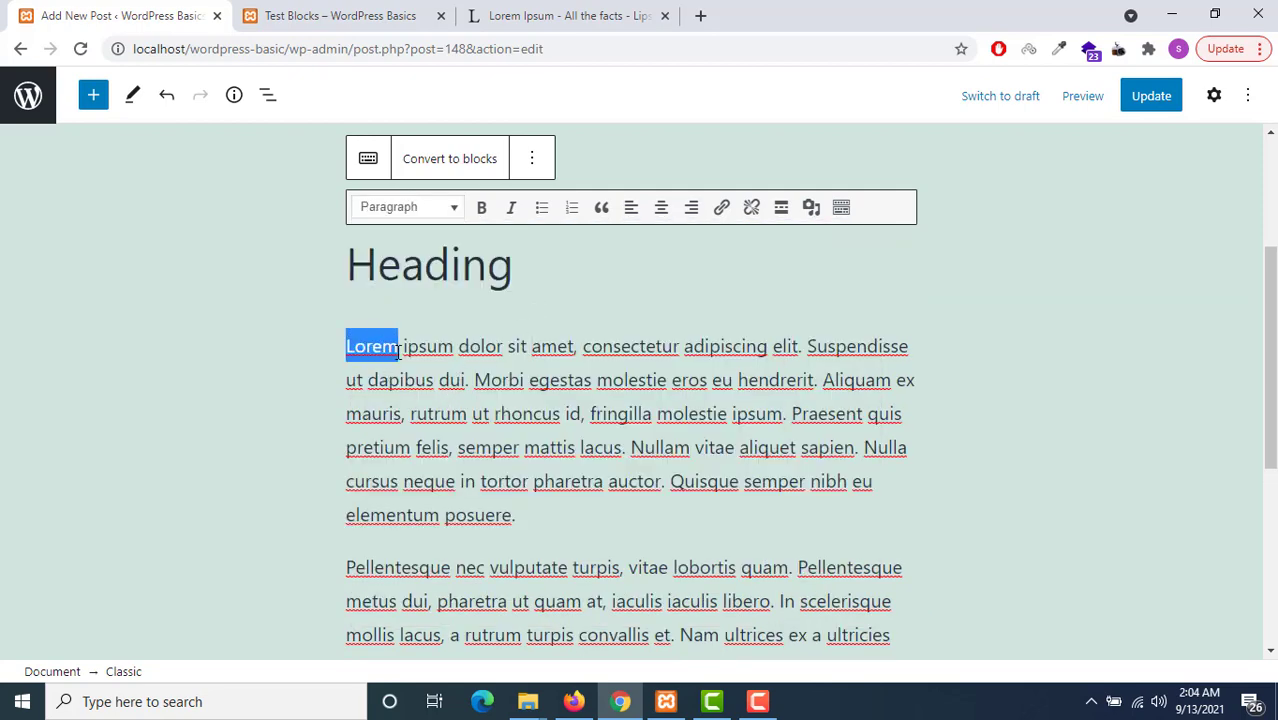
pyautogui.click(481, 208)
pyautogui.doubleClick(438, 348)
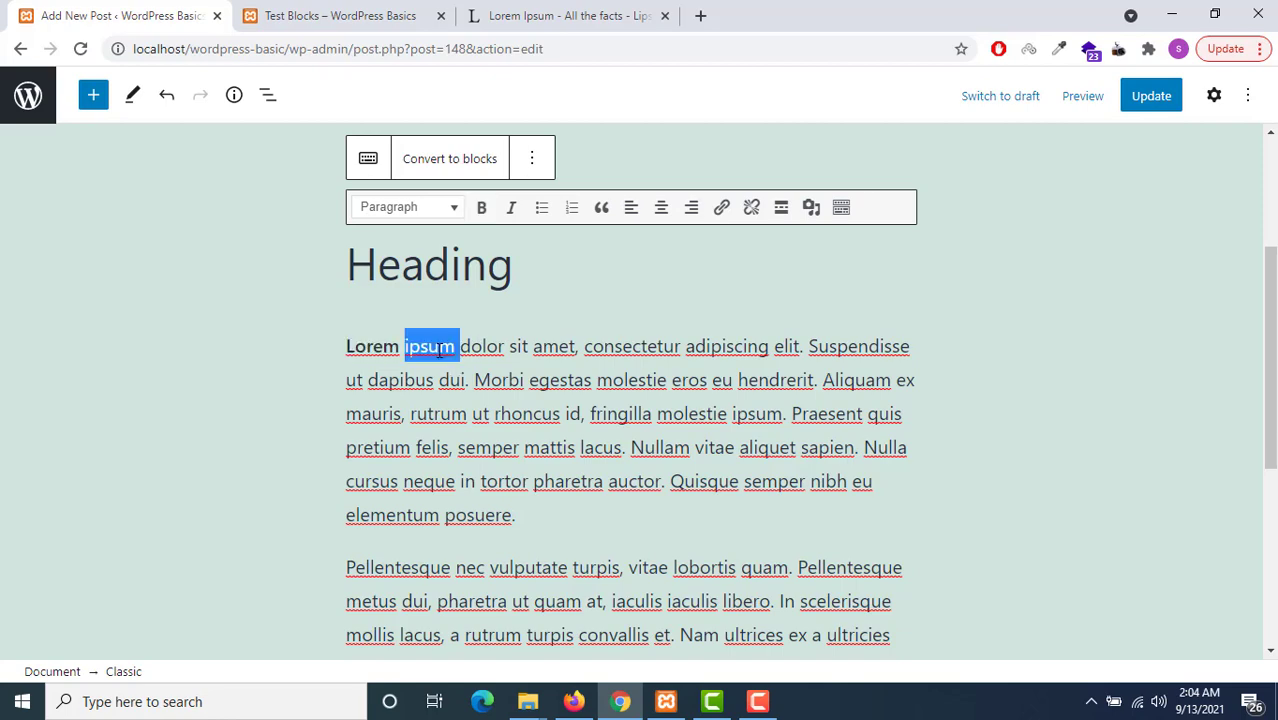
pyautogui.click(438, 348)
pyautogui.doubleClick(434, 342)
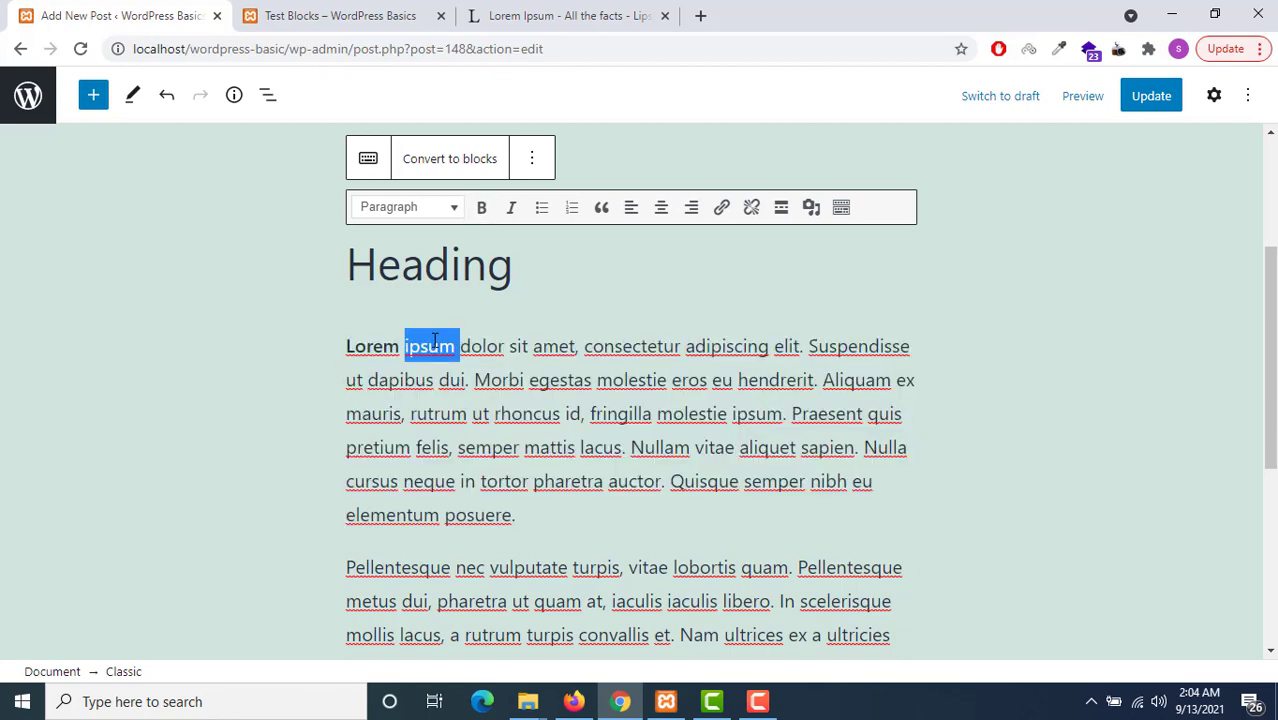
pyautogui.click(511, 208)
# - Add a bulleted list between the two paragraphs with the entries item 1, item 2, item 3 and item 4
pyautogui.click(533, 525)
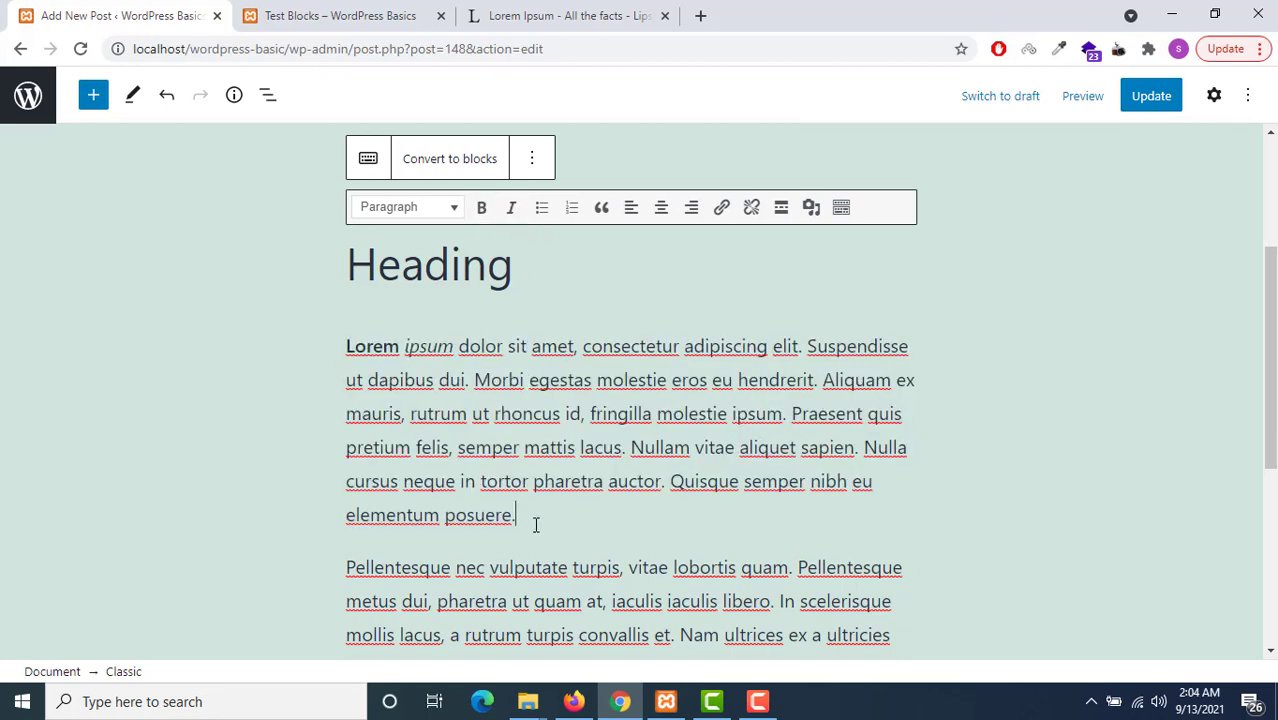
pyautogui.press('Return')
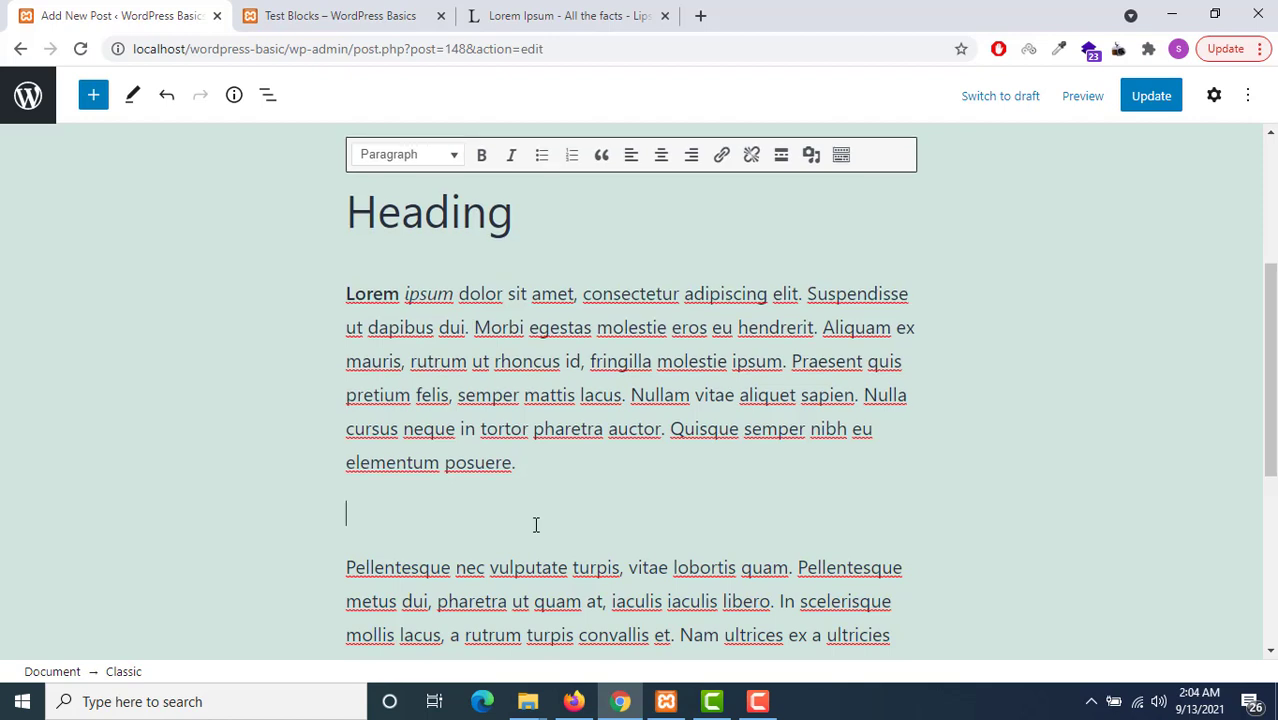
pyautogui.write('ite')
pyautogui.press('BackSpace')
pyautogui.press('BackSpace')
pyautogui.click(541, 154)
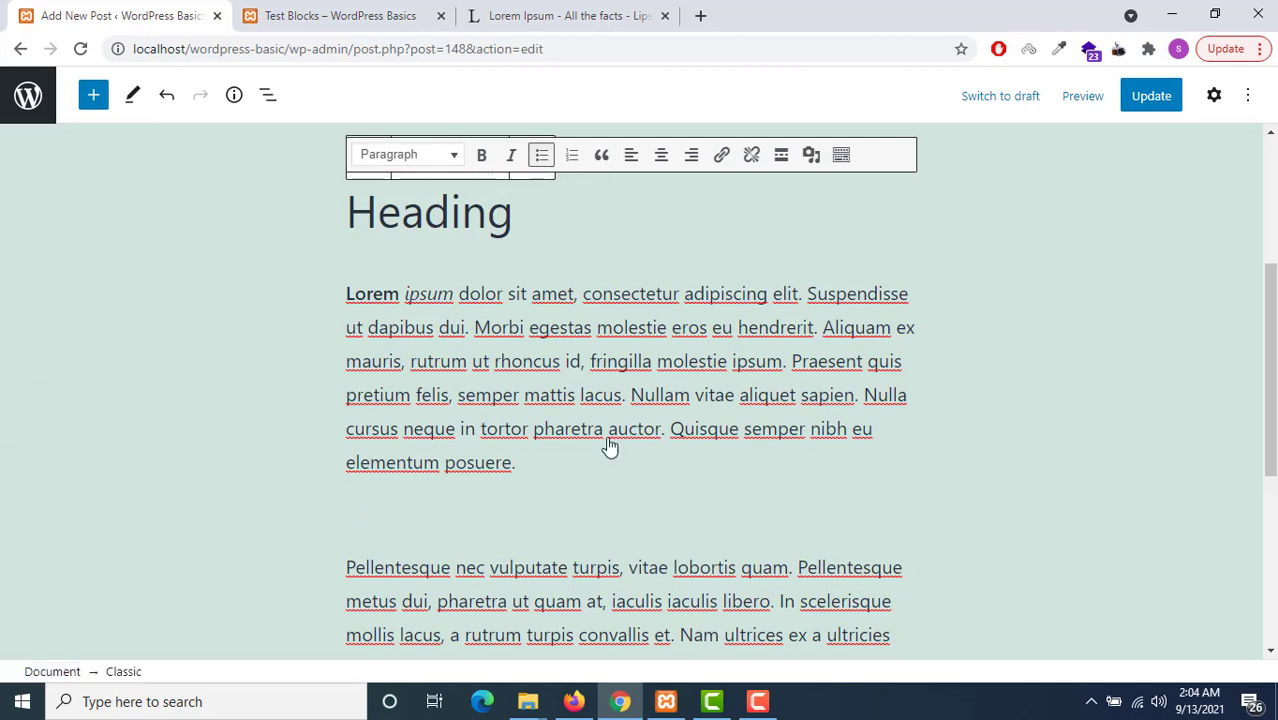
pyautogui.write('itea')
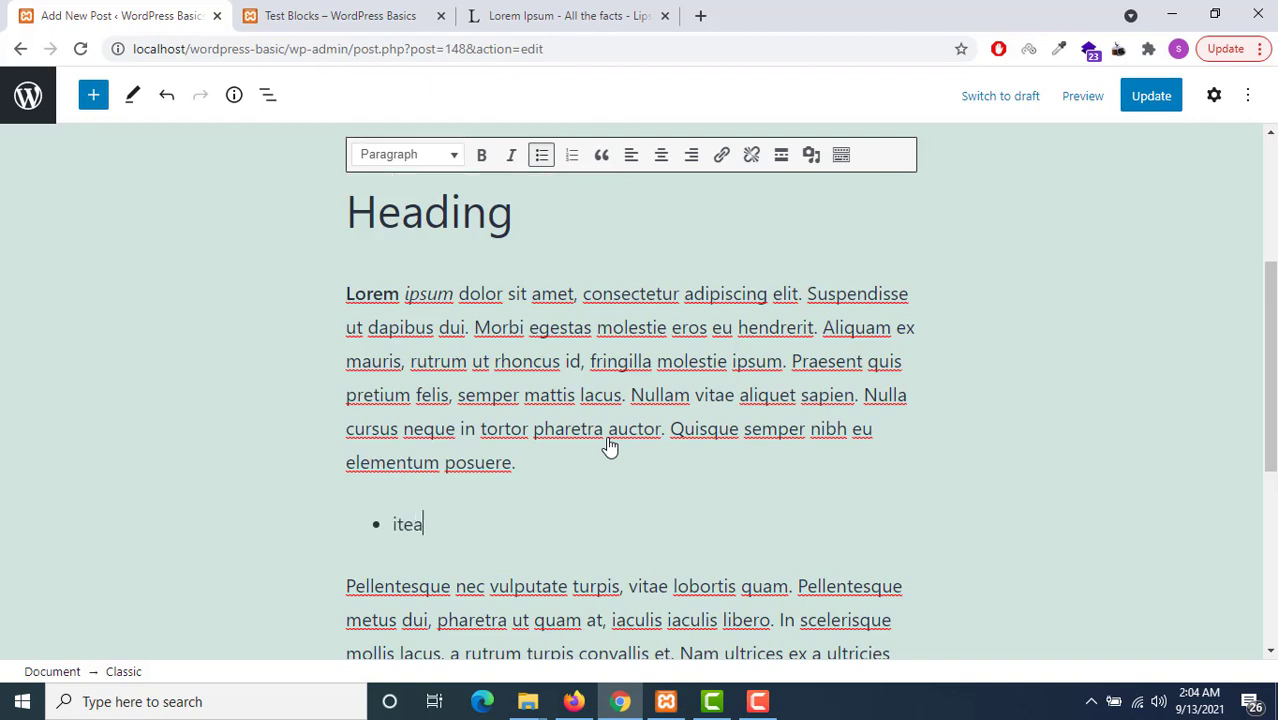
pyautogui.press('BackSpace')
pyautogui.write('m 1')
pyautogui.press('Return')
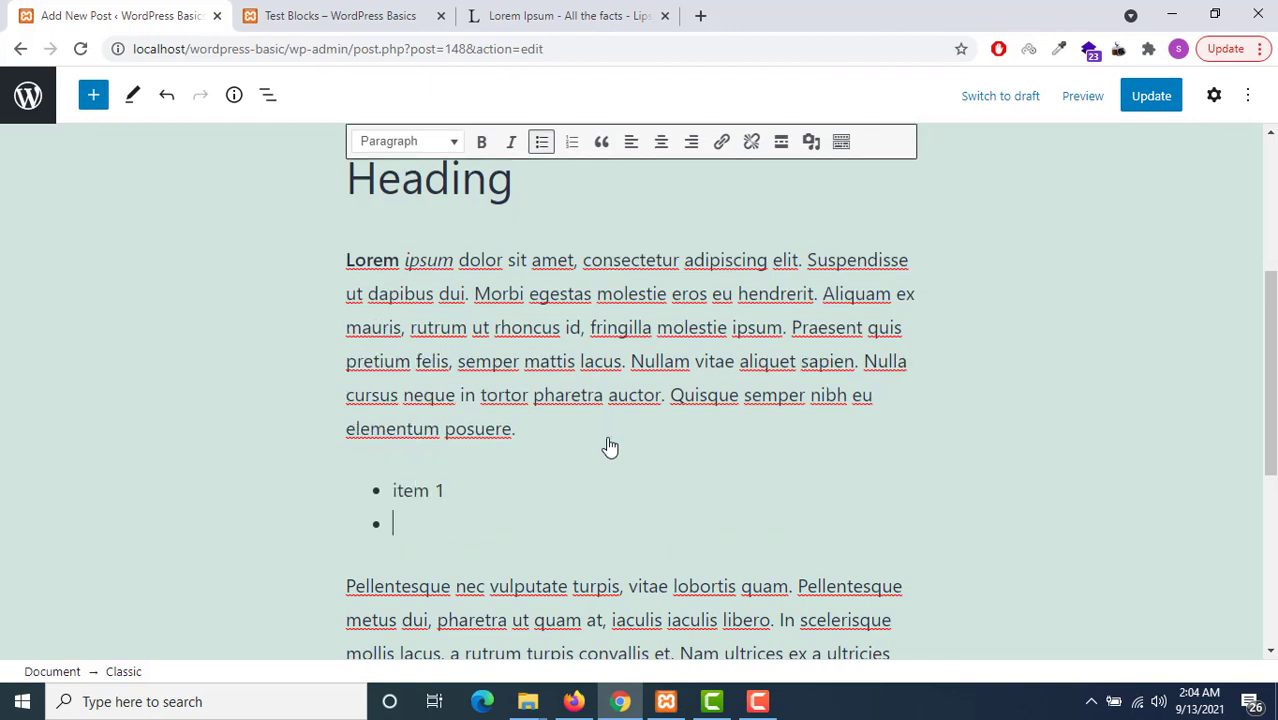
pyautogui.write('item 2')
pyautogui.press('Return')
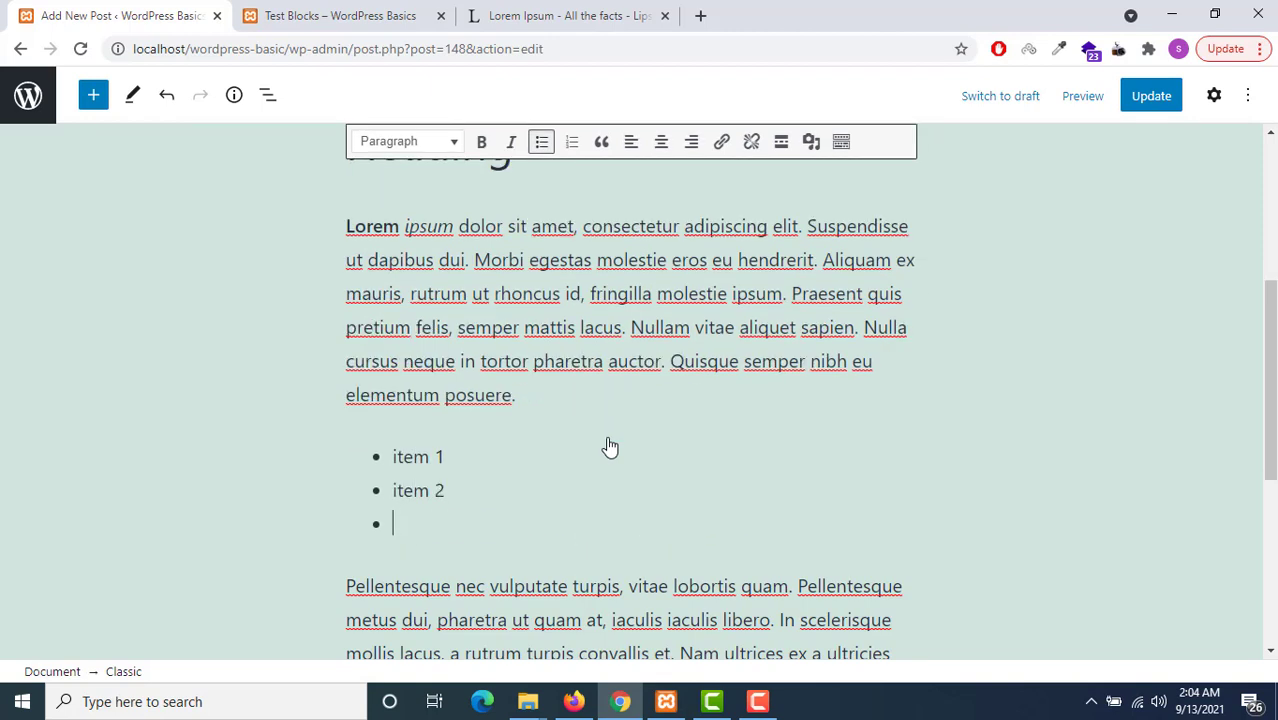
pyautogui.write('item 3')
pyautogui.press('Return')
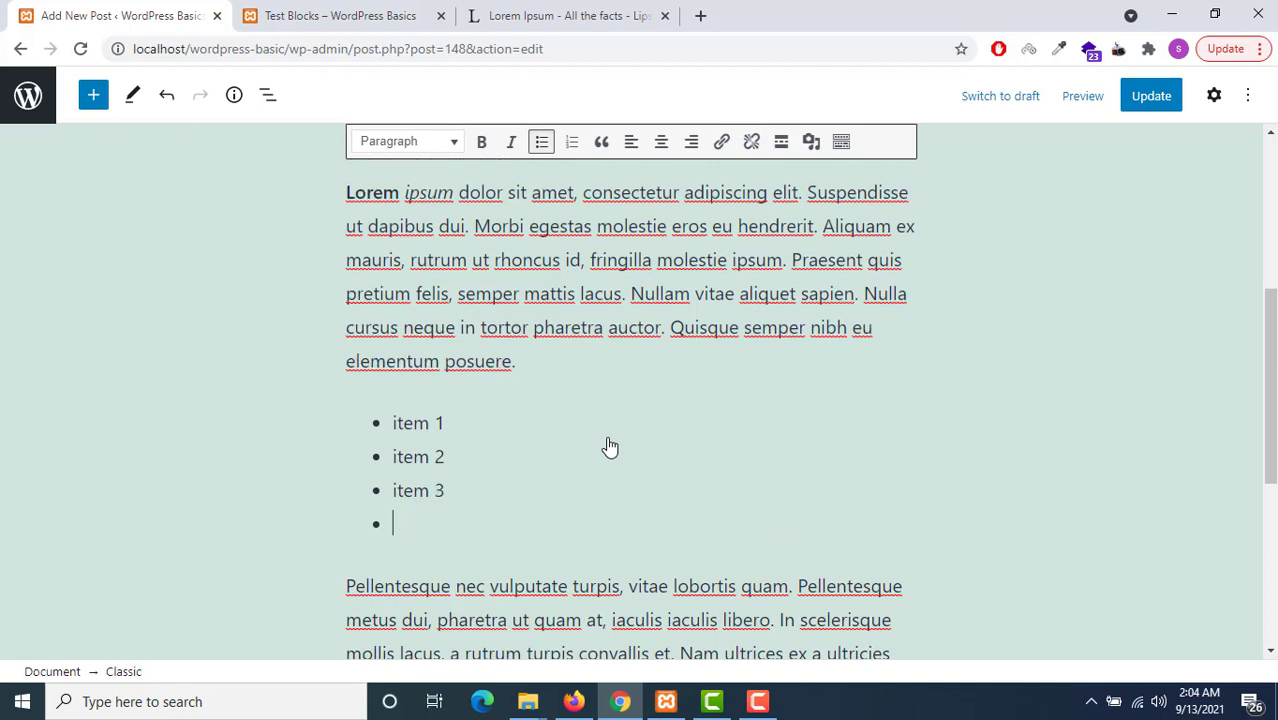
pyautogui.write('item 4')
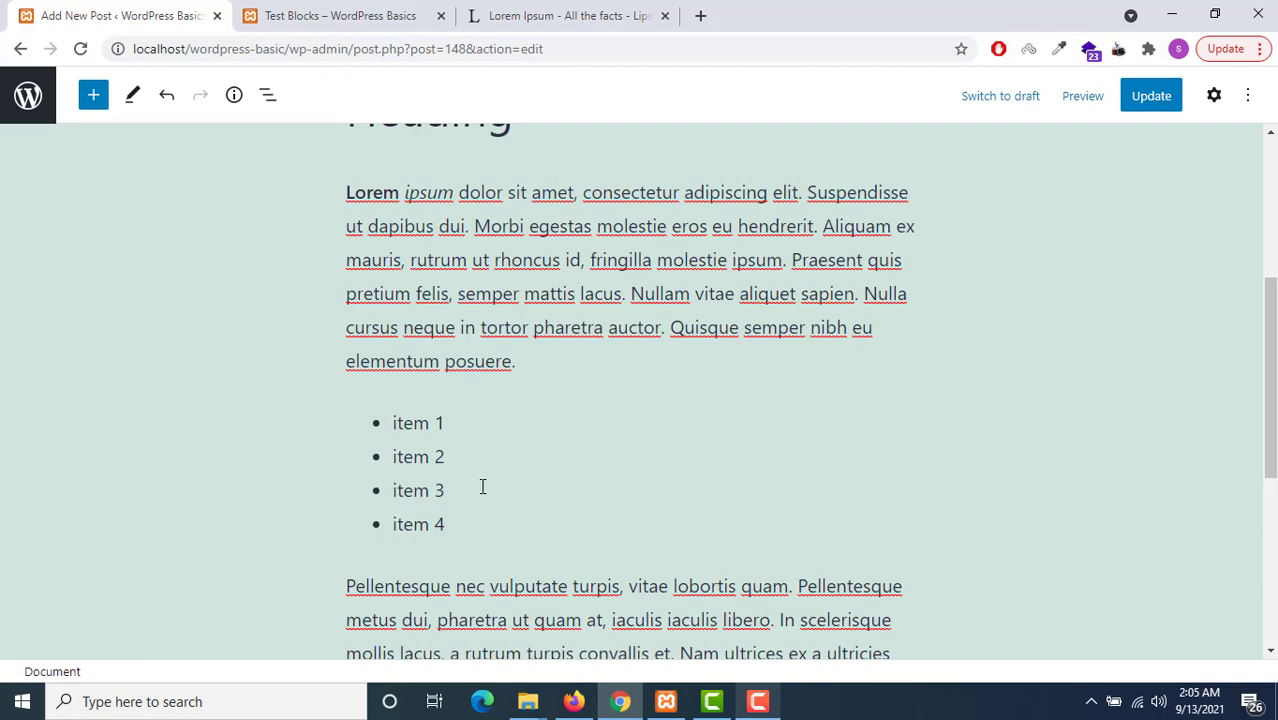
# - Convert the four-item bulleted list into a numbered list
pyautogui.scroll(1, 482, 485)
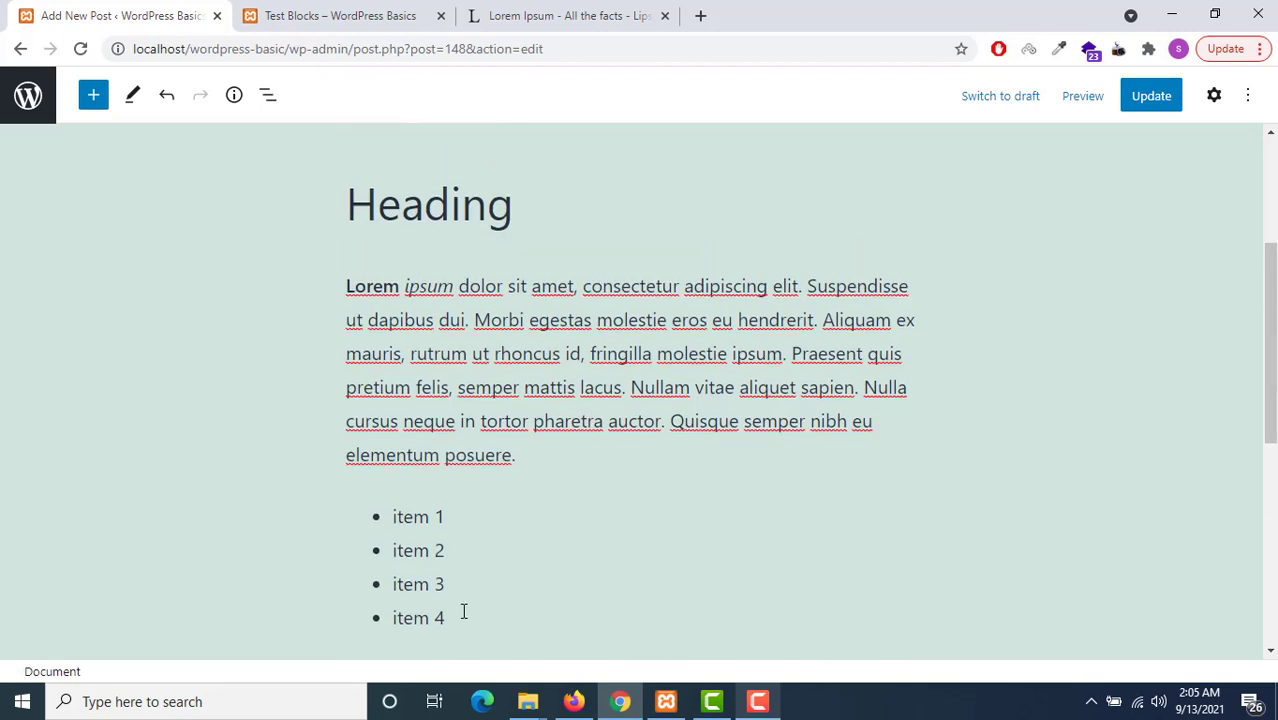
pyautogui.moveTo(462, 612); pyautogui.dragTo(367, 512)
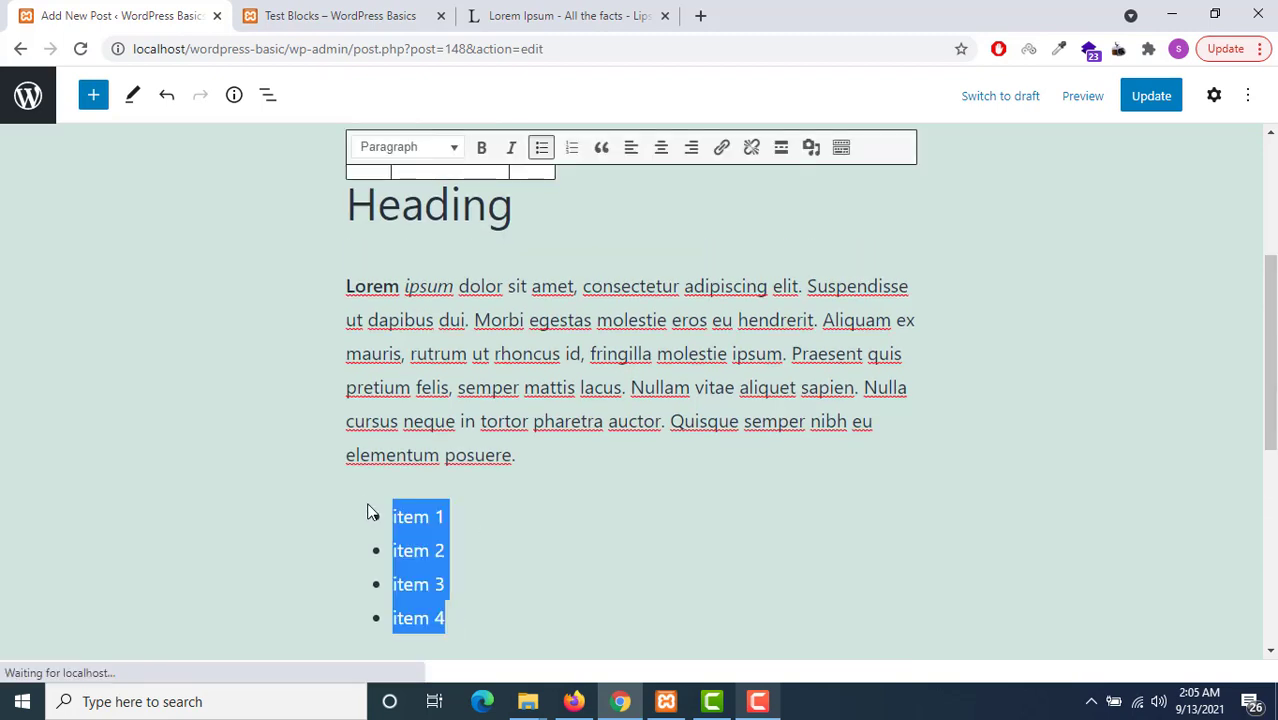
pyautogui.click(571, 148)
pyautogui.click(537, 501)
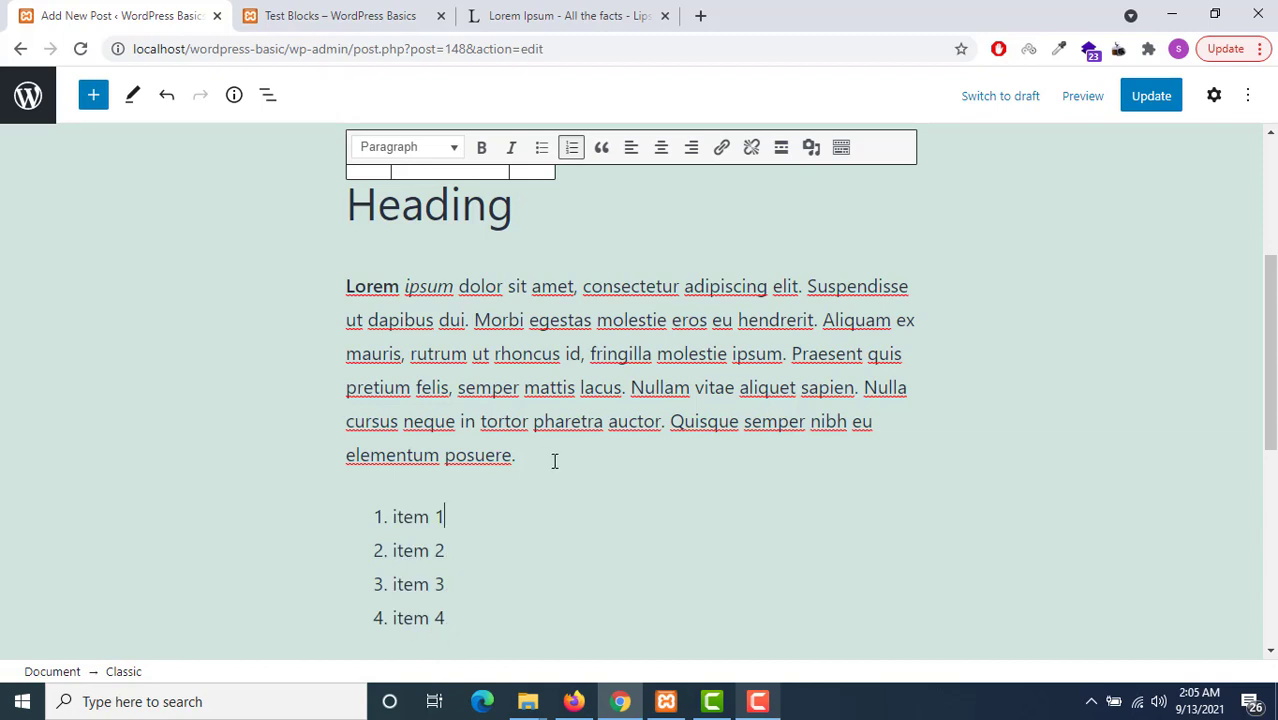
# - Try centre and right alignment on the paragraph below the list, and finish with it aligned left
pyautogui.scroll(-1, 496, 460)
pyautogui.scroll(-4, 374, 336)
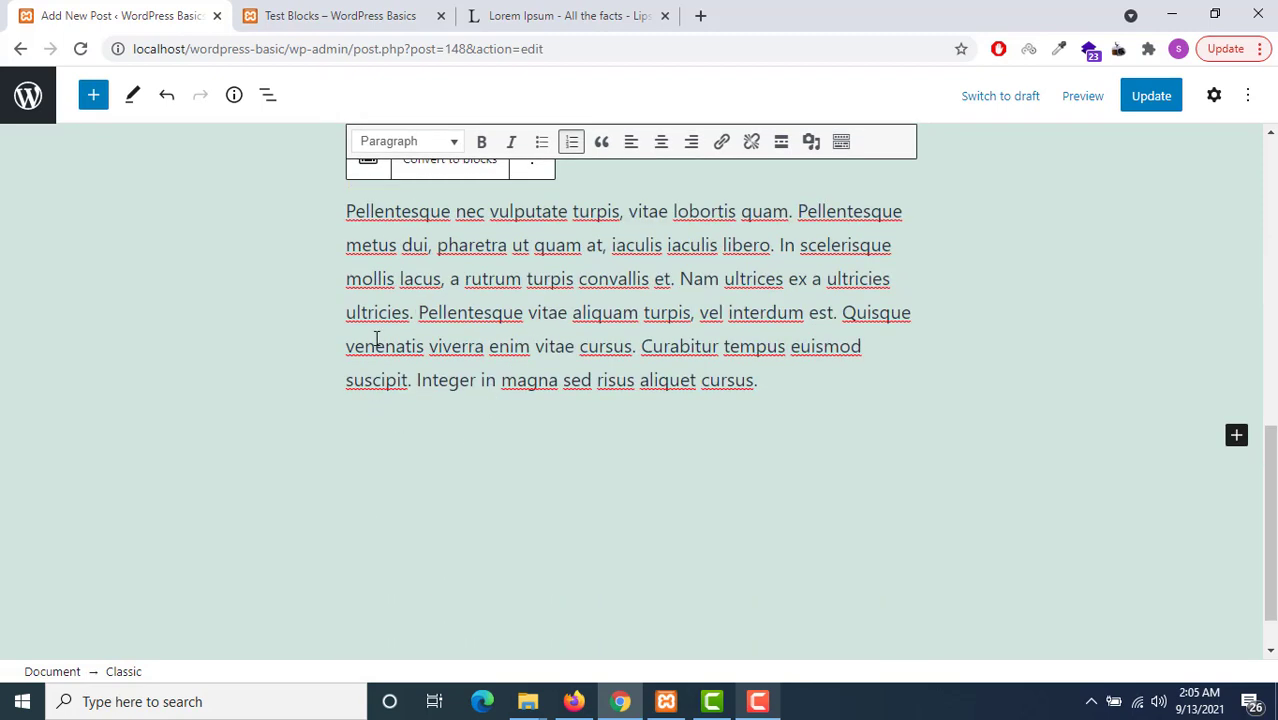
pyautogui.scroll(1, 353, 362)
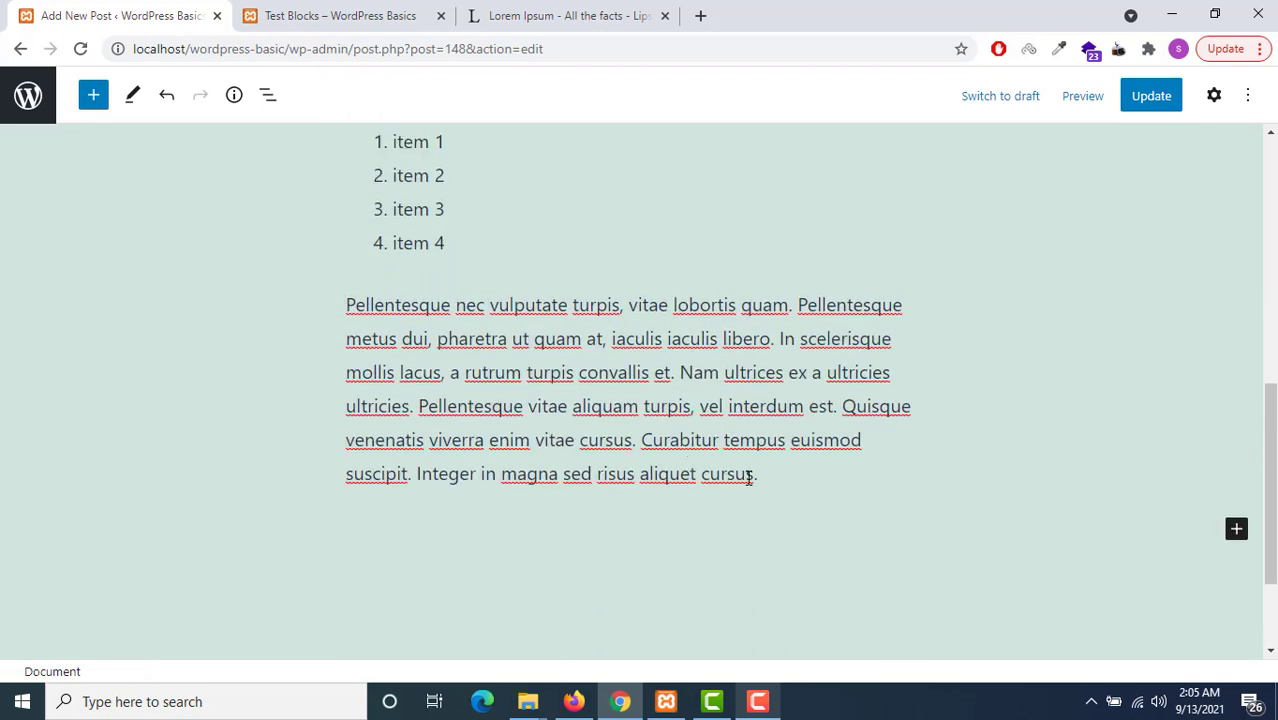
pyautogui.moveTo(760, 478); pyautogui.dragTo(348, 302)
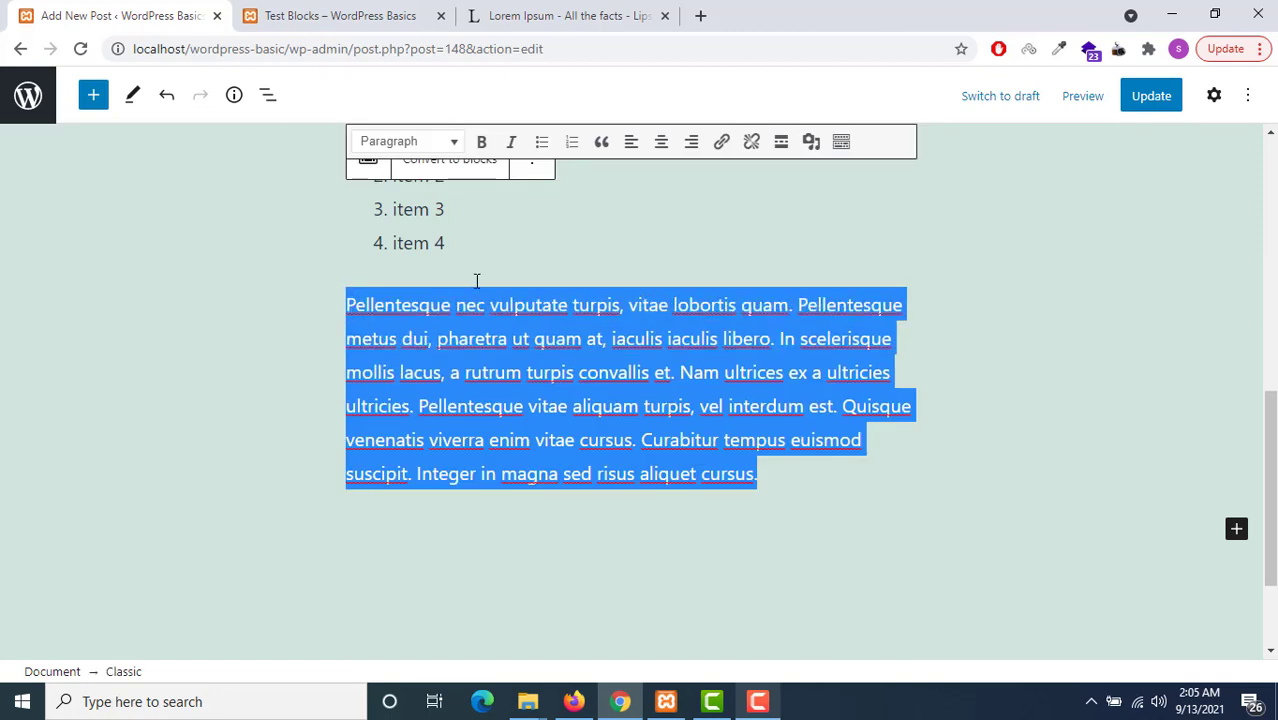
pyautogui.click(661, 150)
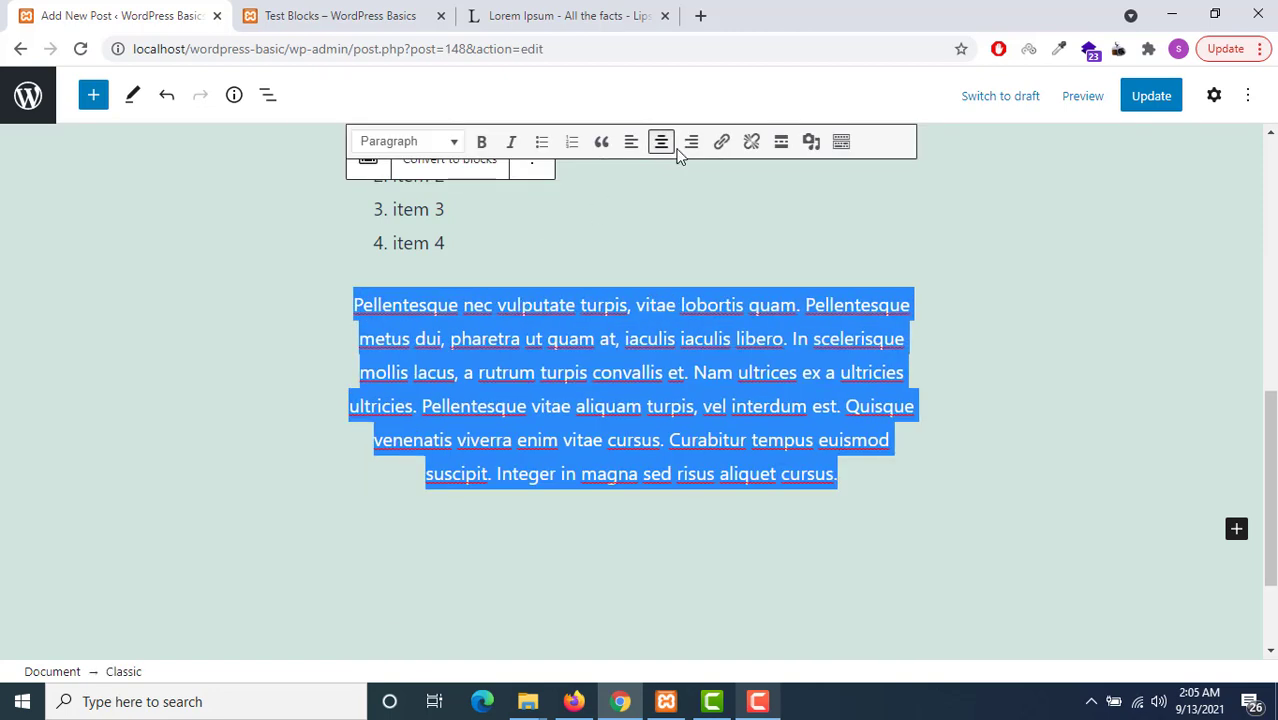
pyautogui.click(690, 145)
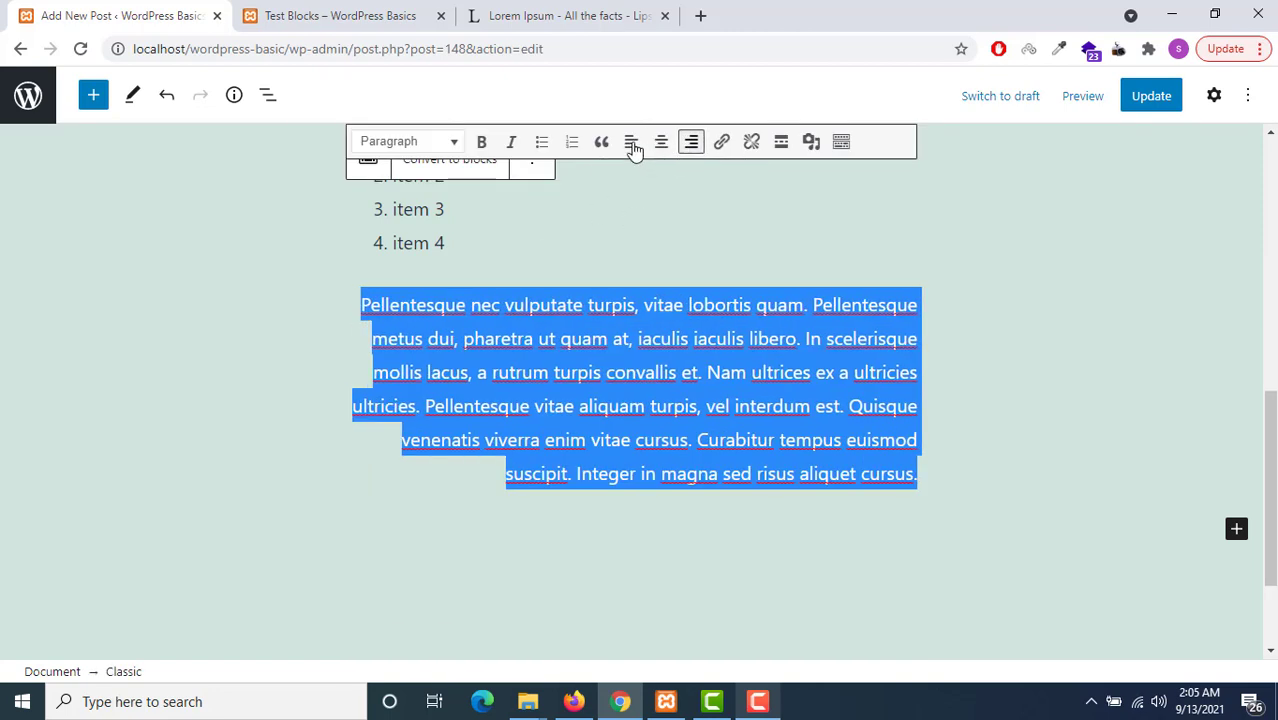
pyautogui.click(632, 147)
pyautogui.click(454, 305)
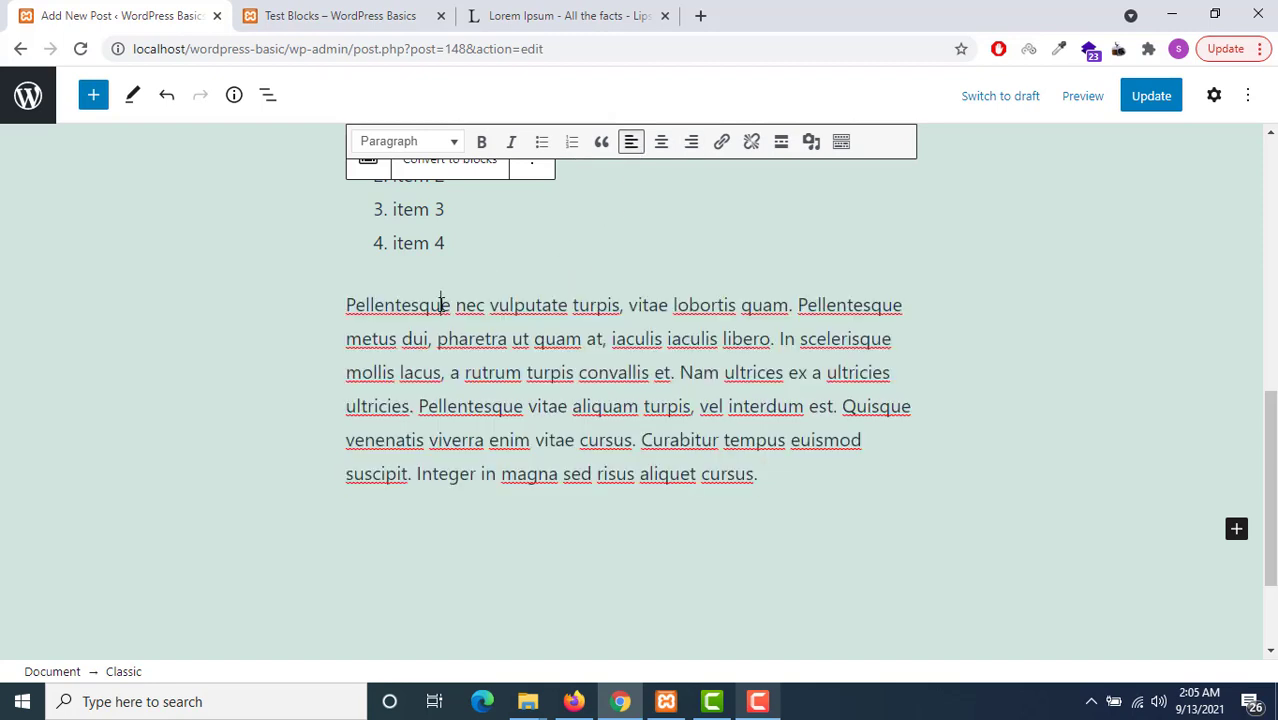
pyautogui.doubleClick(337, 305)
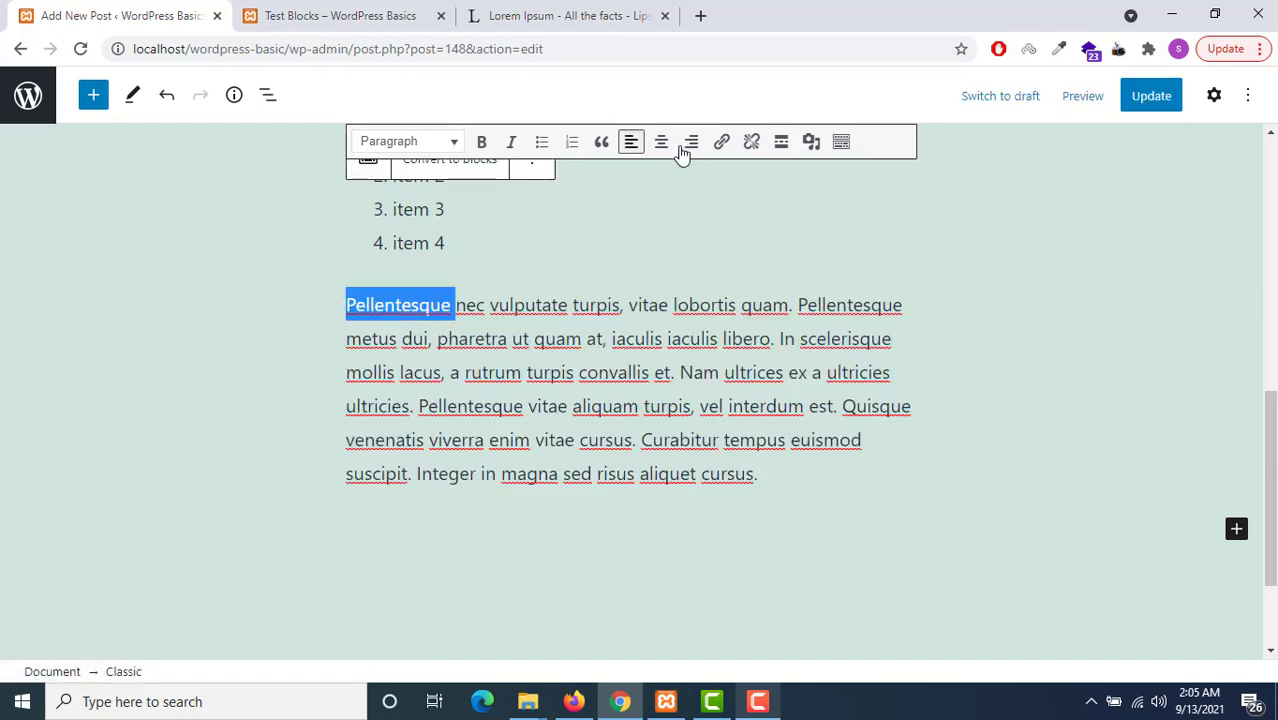
pyautogui.click(720, 143)
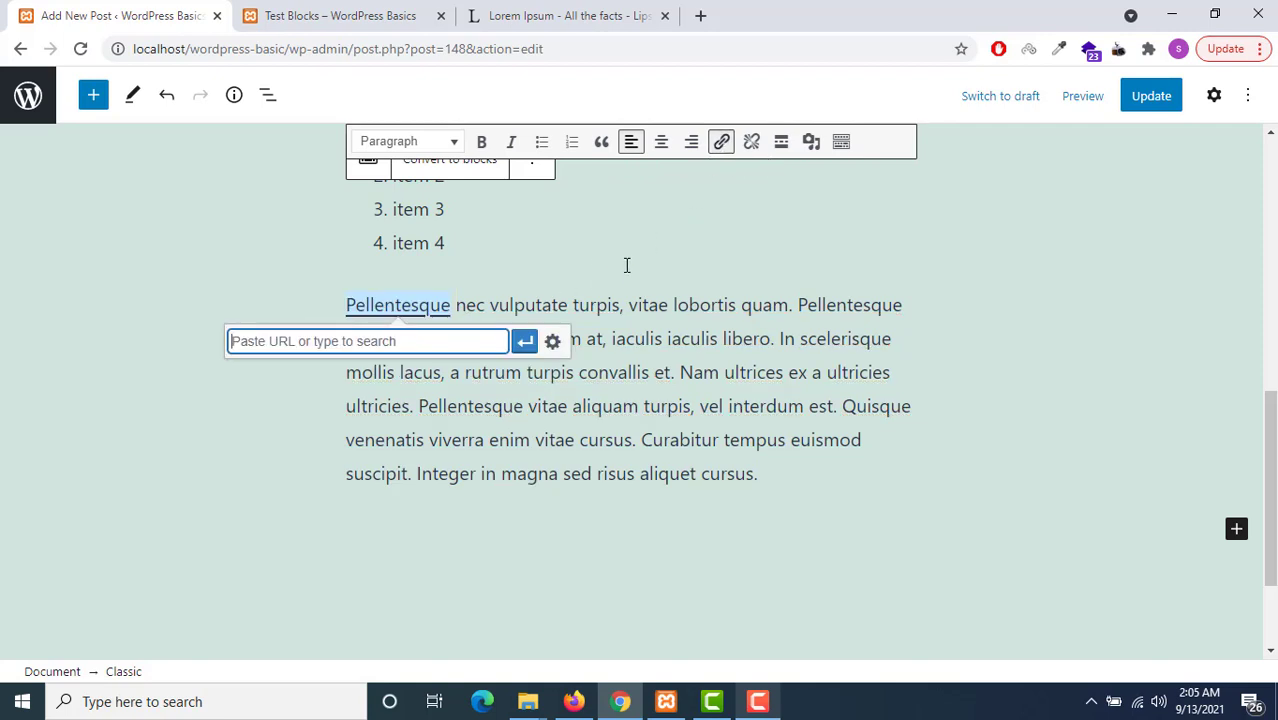
pyautogui.write('htt')
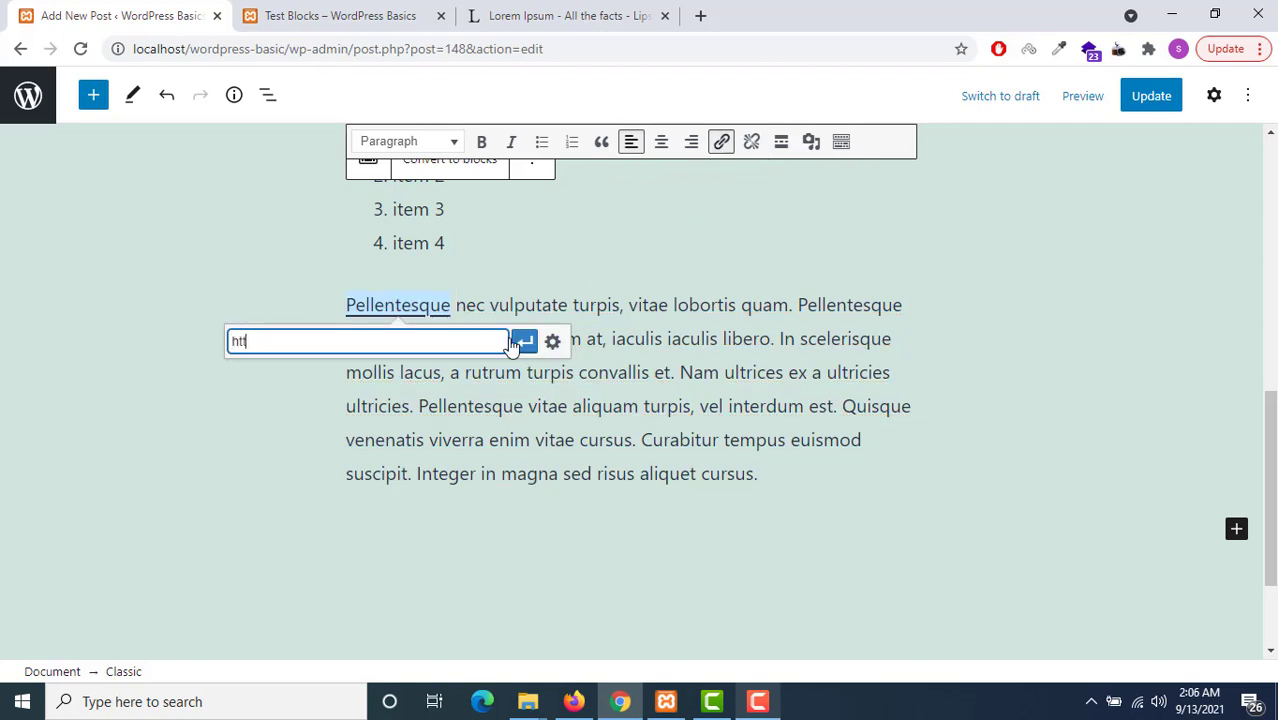
pyautogui.write('ps://google.com')
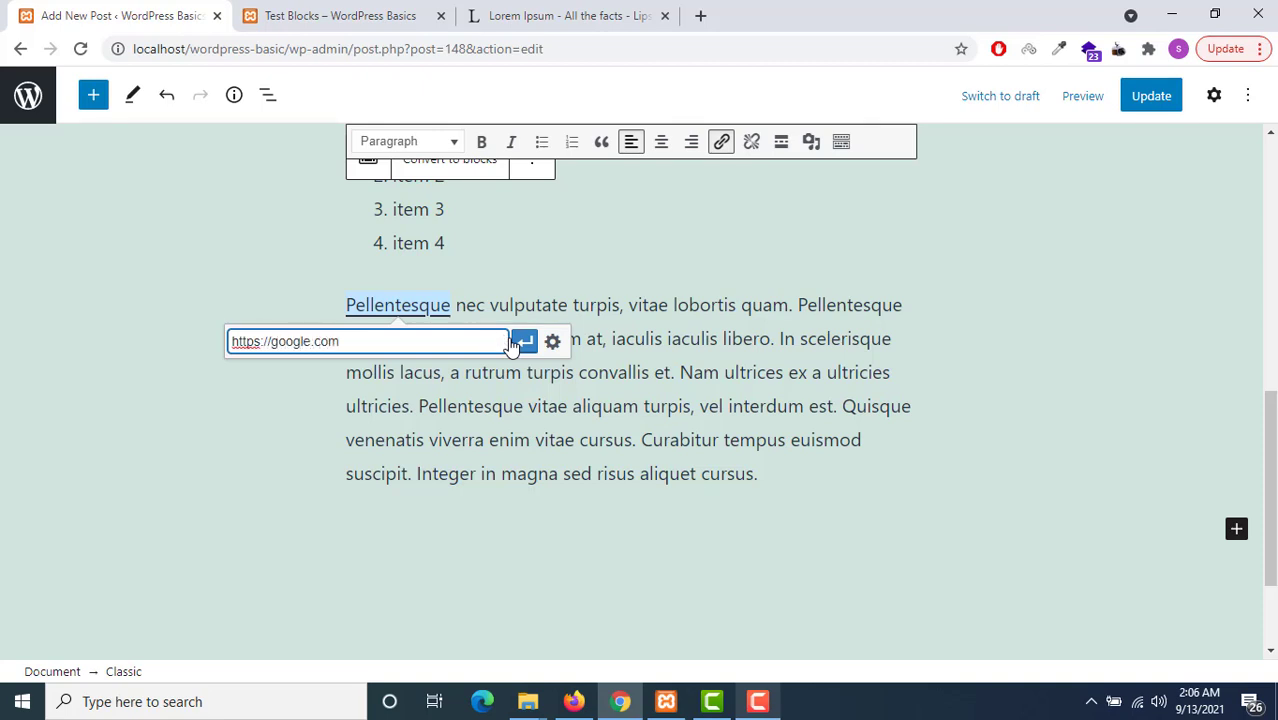
pyautogui.click(522, 342)
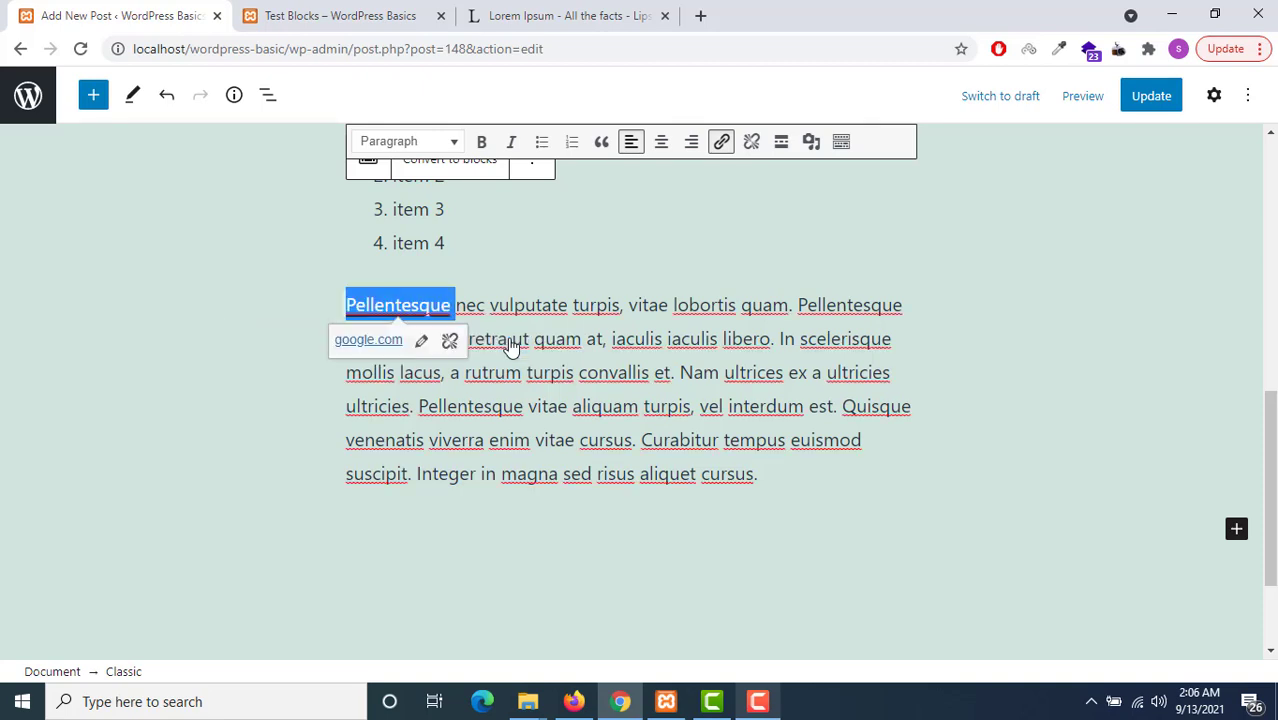
pyautogui.click(752, 143)
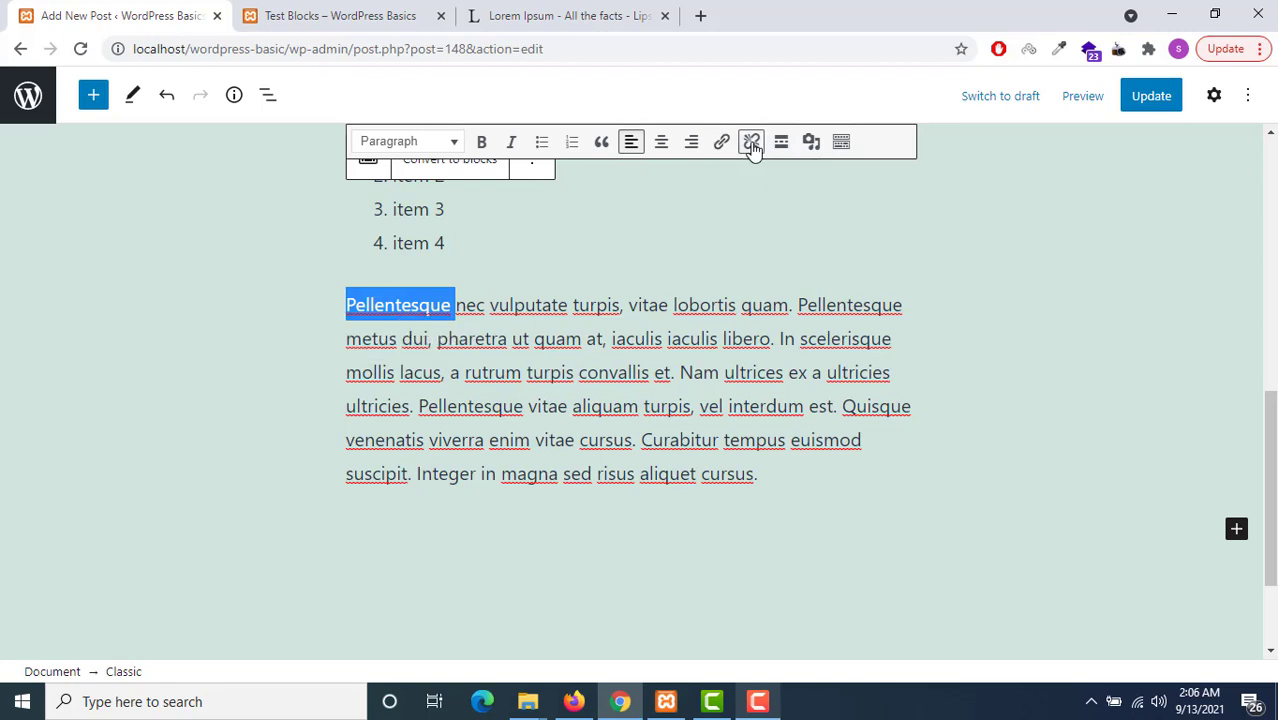
pyautogui.click(427, 312)
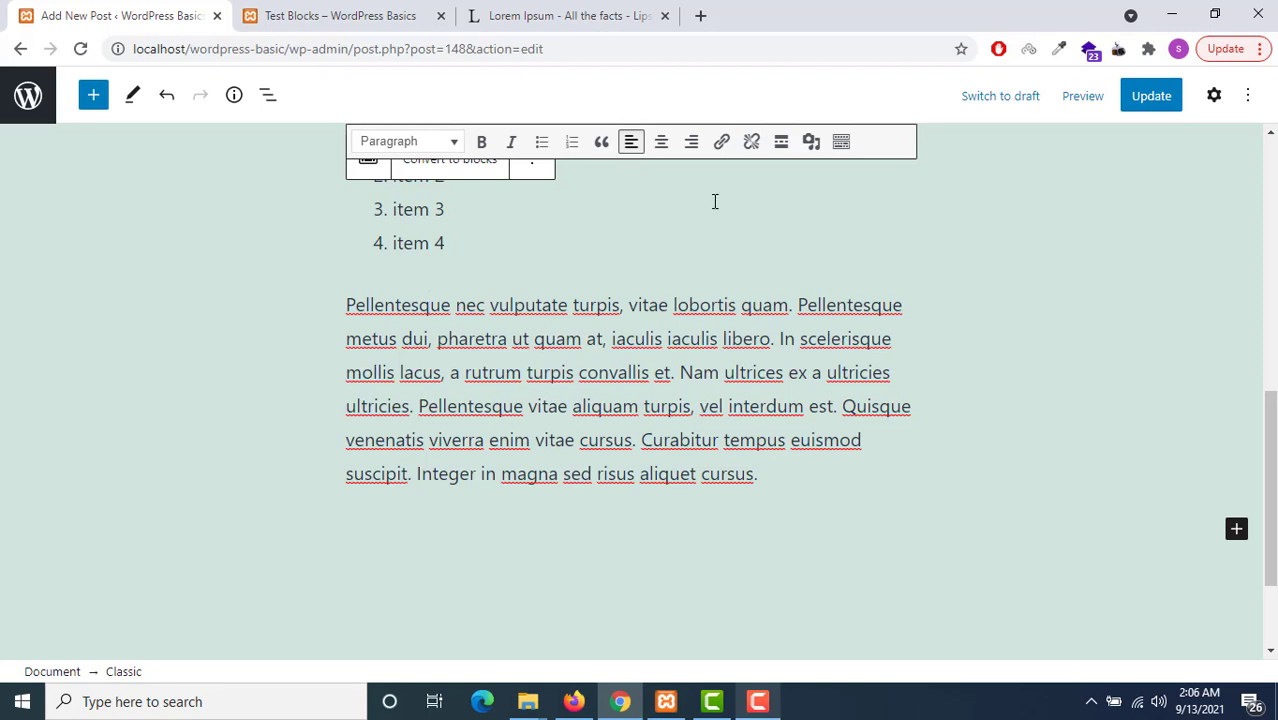
# - Insert a Read More tag on a new line below the last paragraph of the Classic block
pyautogui.scroll(1, 770, 211)
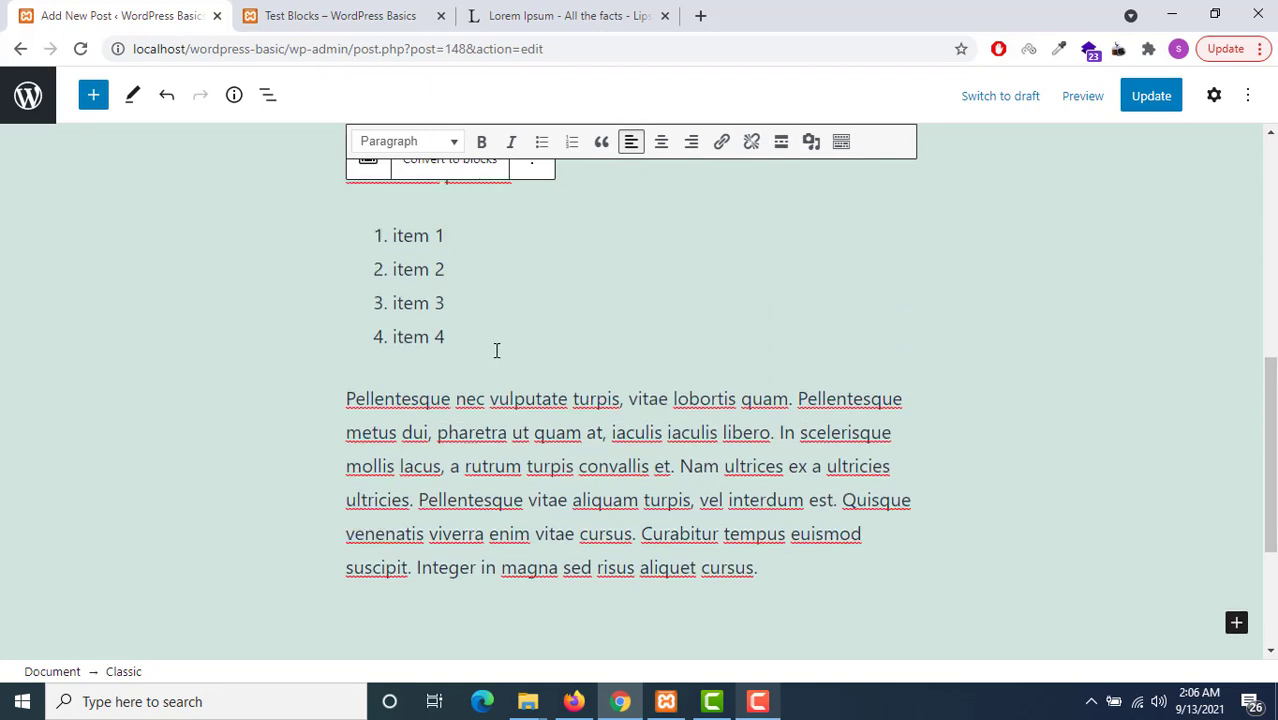
pyautogui.click(781, 573)
pyautogui.press('Return')
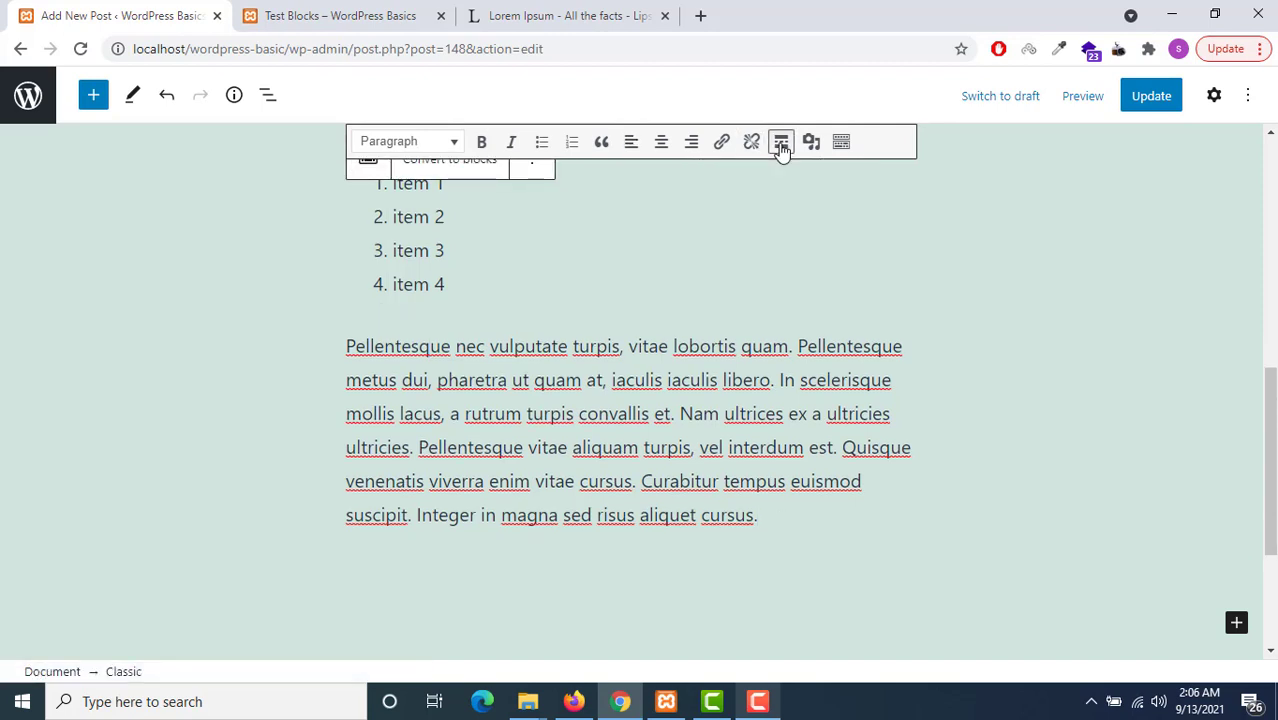
pyautogui.click(780, 141)
# - Show the additional formatting tools and colour the word "posuere" at the end of the first paragraph green
pyautogui.scroll(3, 810, 220)
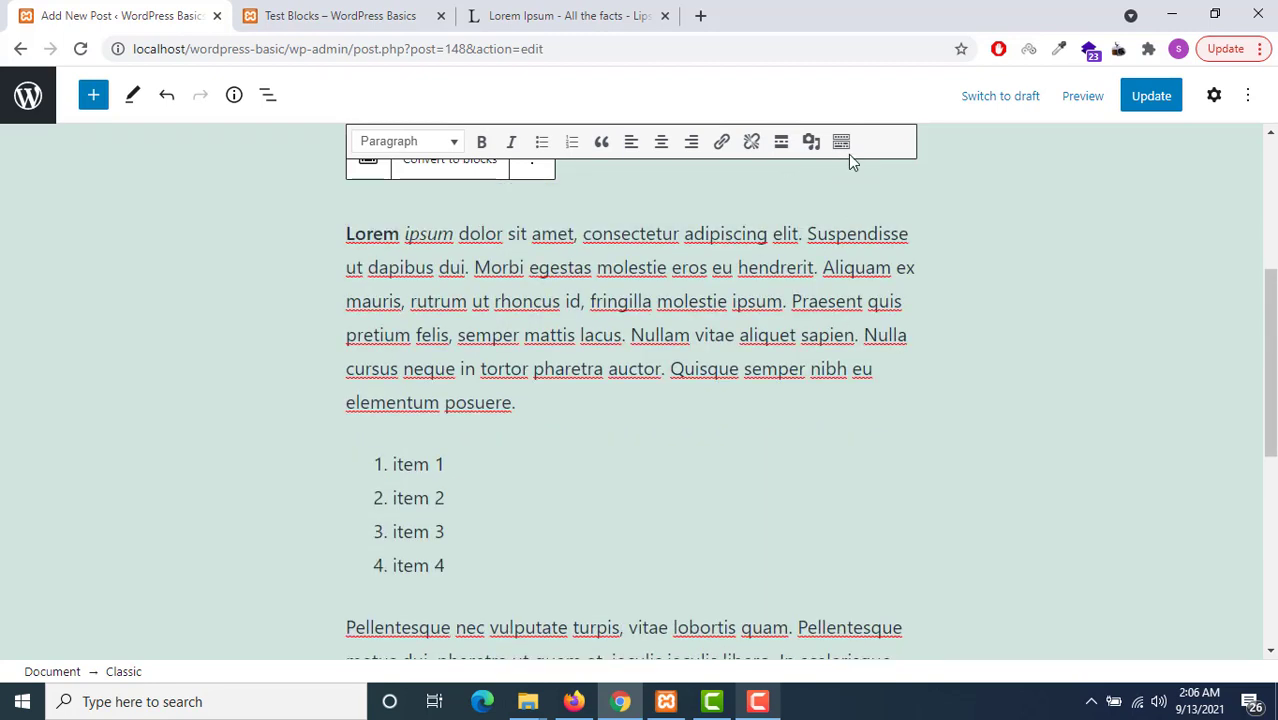
pyautogui.click(841, 143)
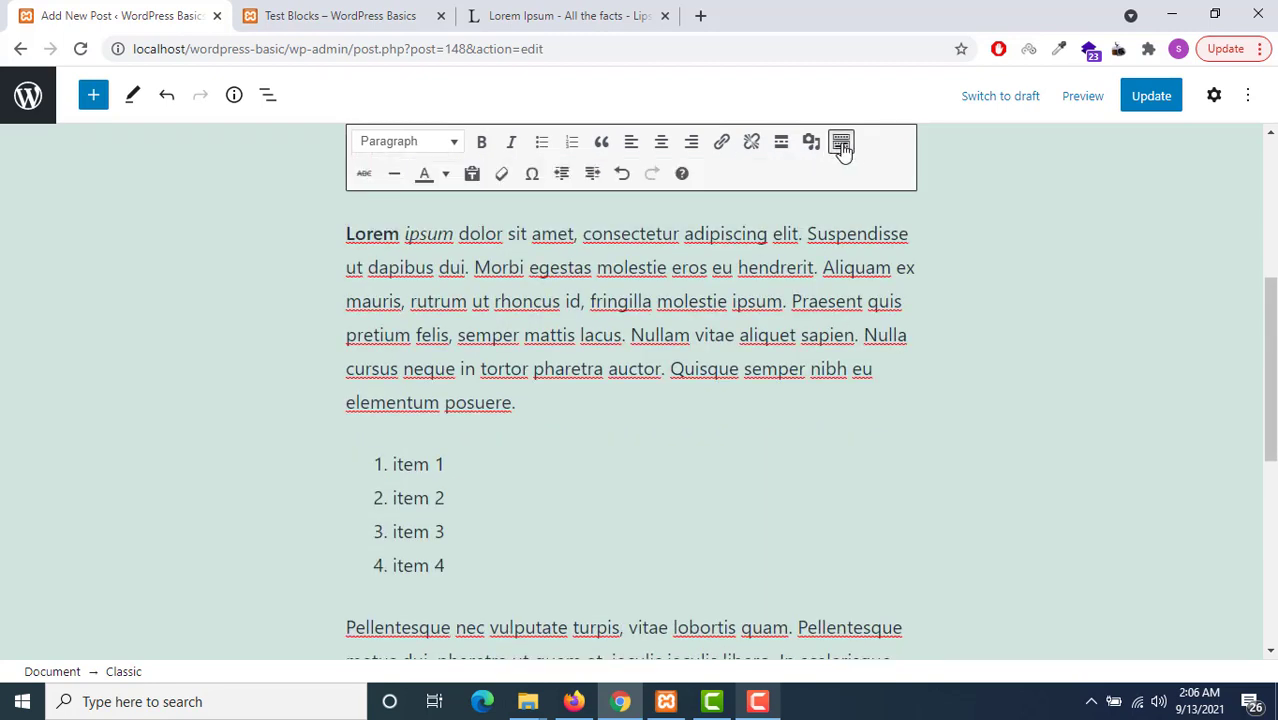
pyautogui.doubleClick(457, 404)
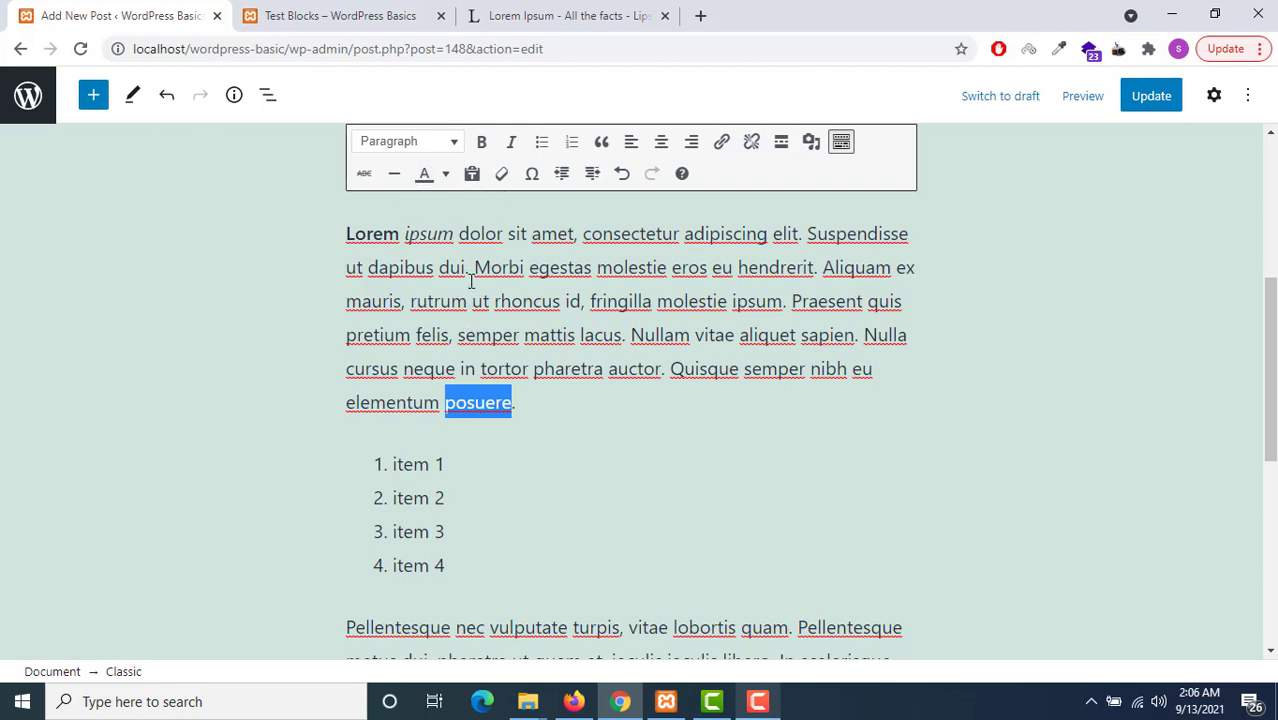
pyautogui.click(445, 175)
pyautogui.click(425, 245)
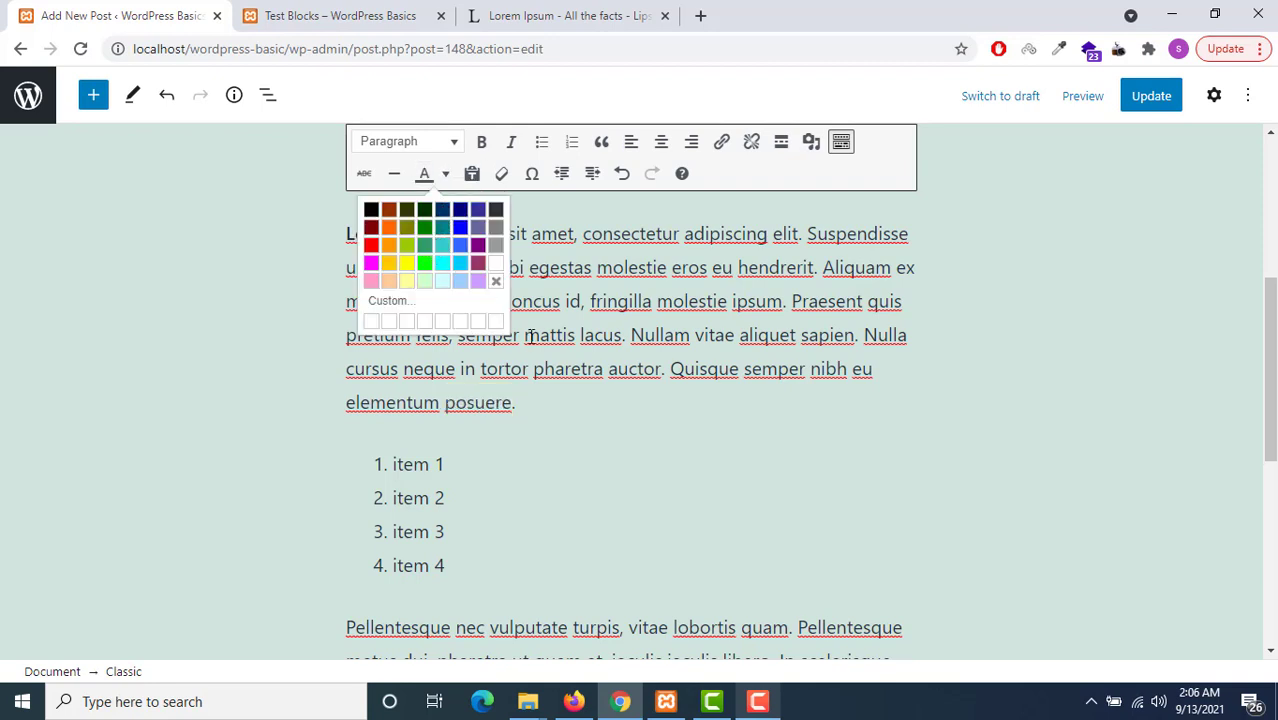
pyautogui.click(523, 335)
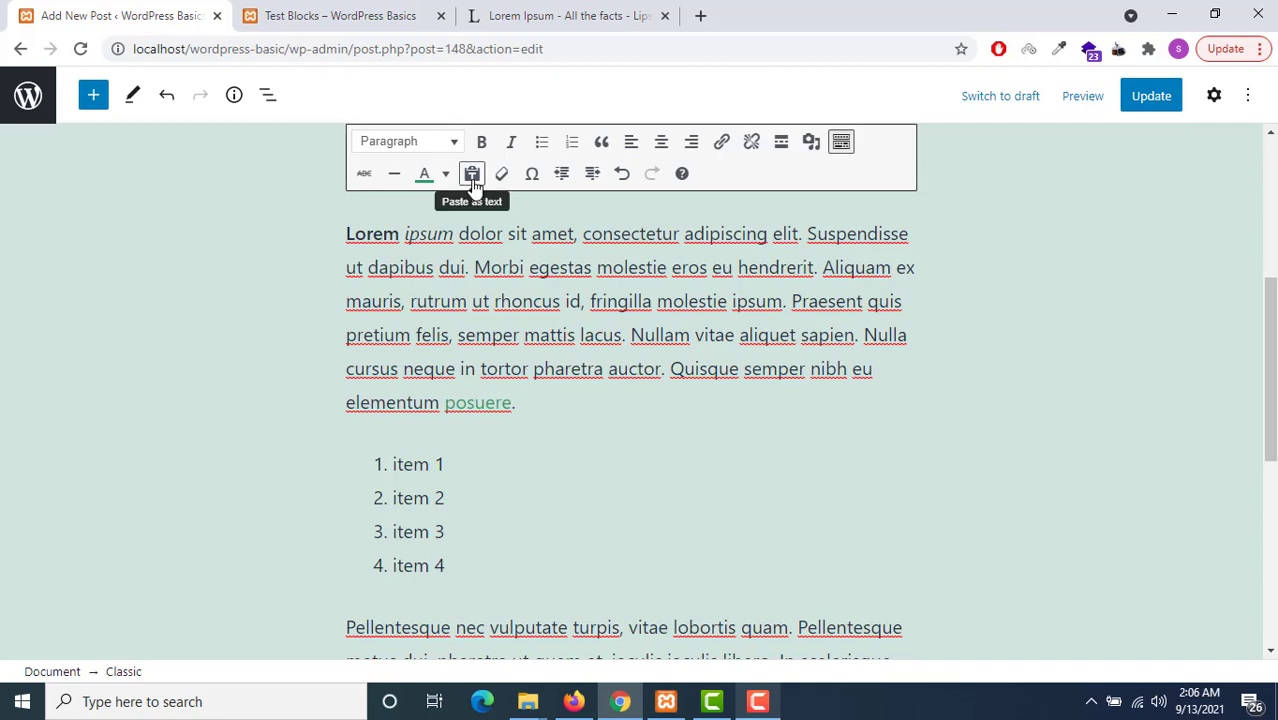
# - Look over the special characters available for insertion in the Classic block
pyautogui.click(535, 178)
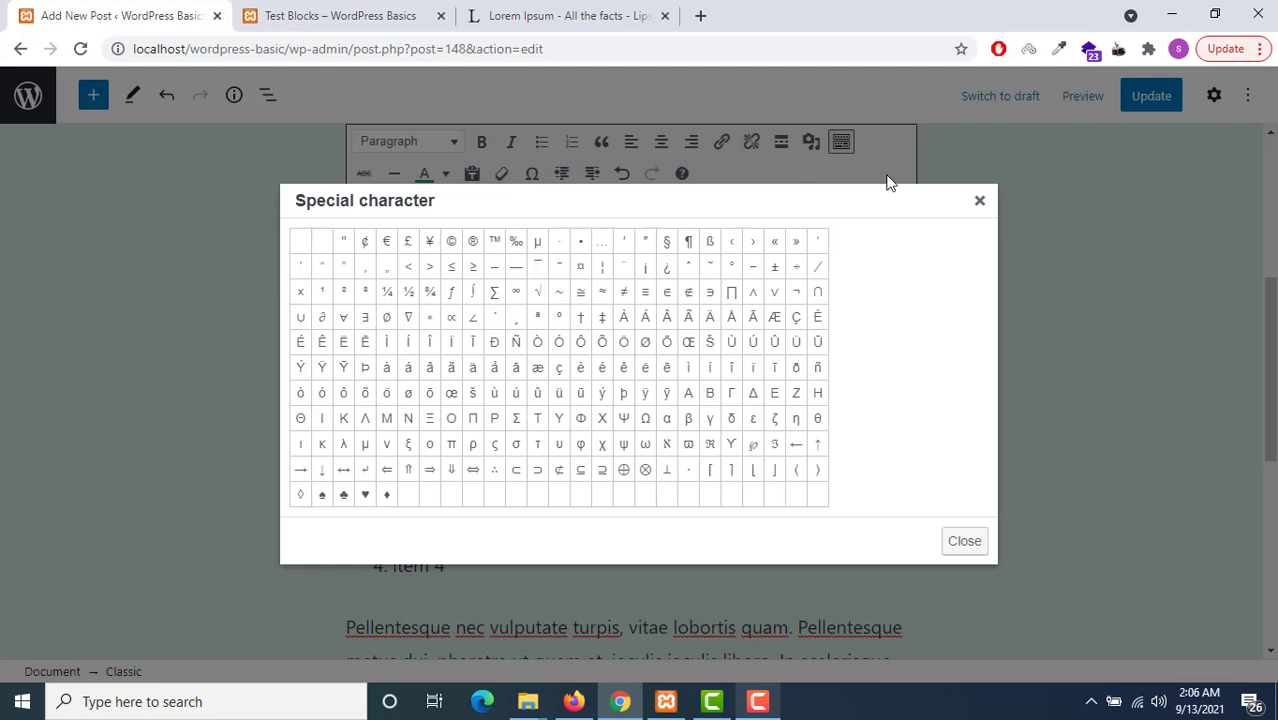
pyautogui.click(980, 200)
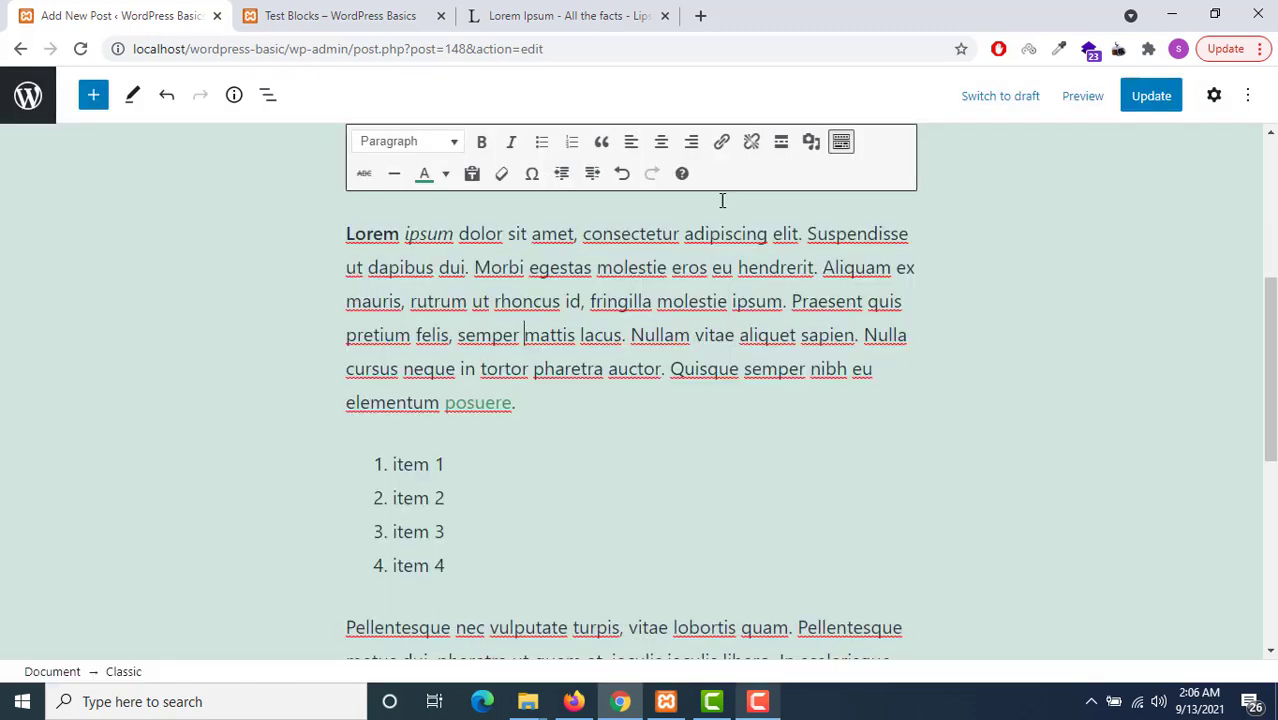
pyautogui.scroll(-1, 659, 219)
pyautogui.scroll(-2, 659, 219)
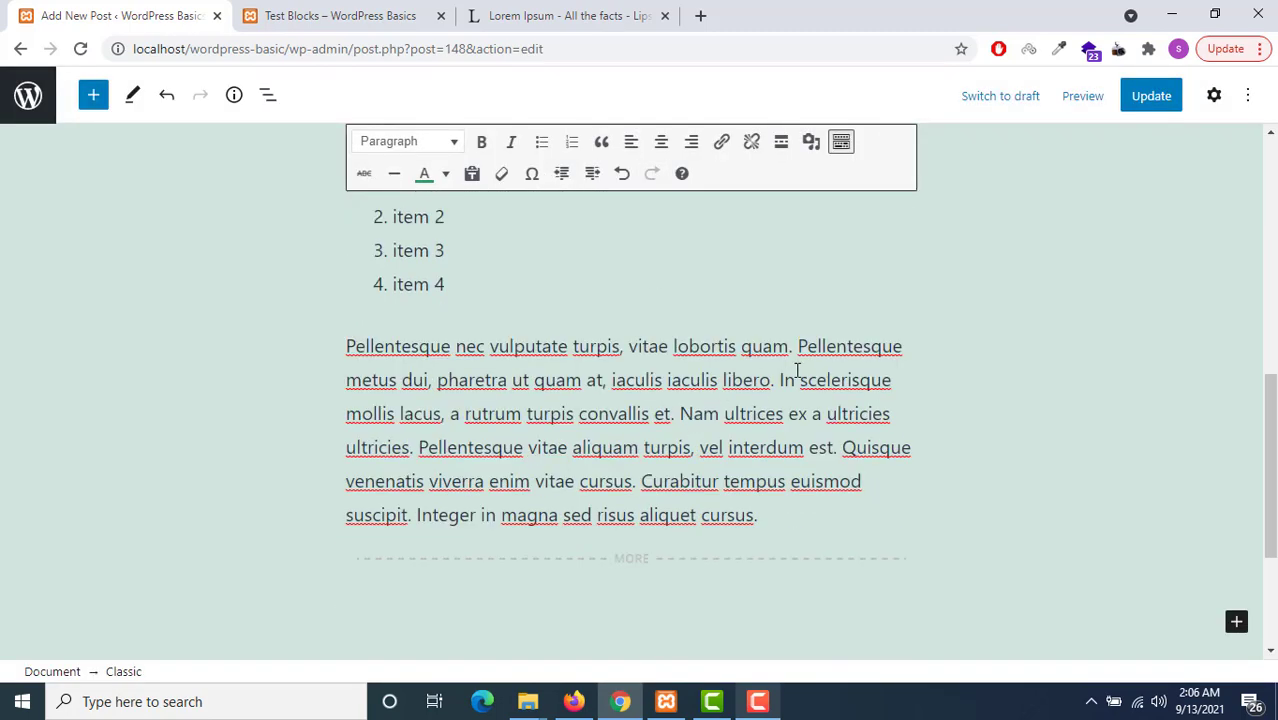
pyautogui.scroll(-2, 800, 368)
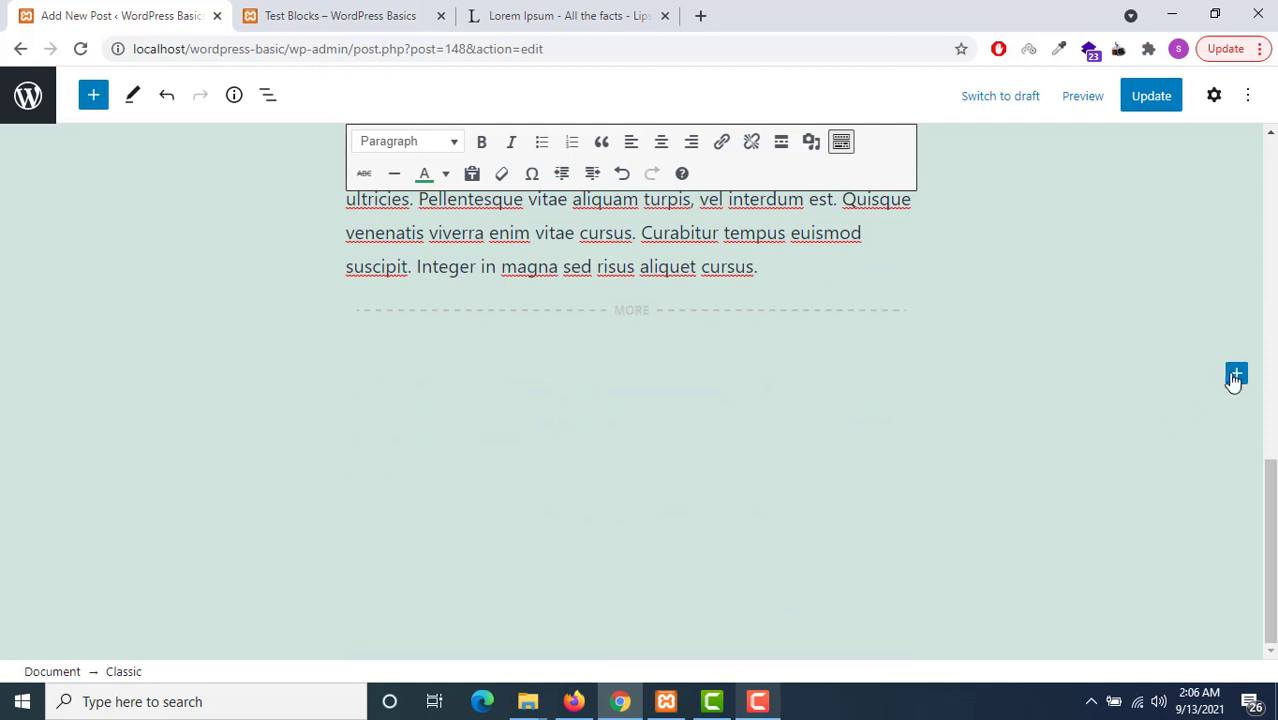
pyautogui.click(1236, 375)
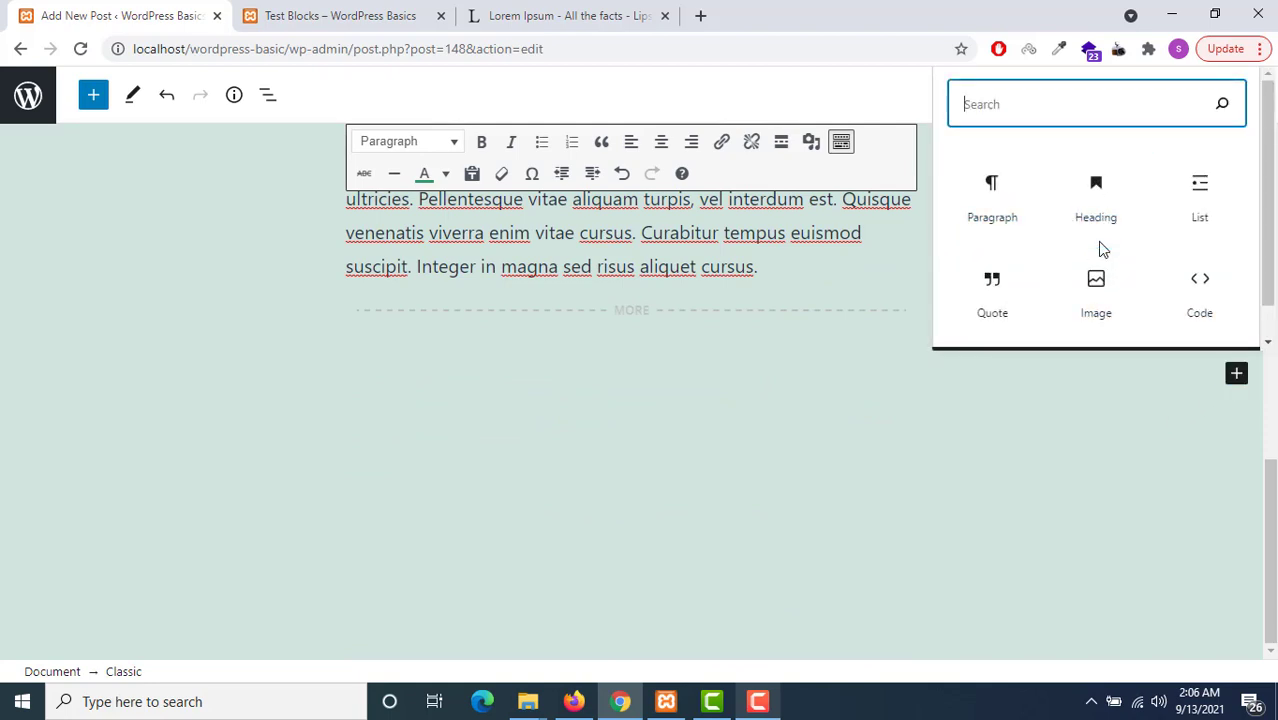
pyautogui.scroll(-1, 1099, 248)
pyautogui.click(1090, 340)
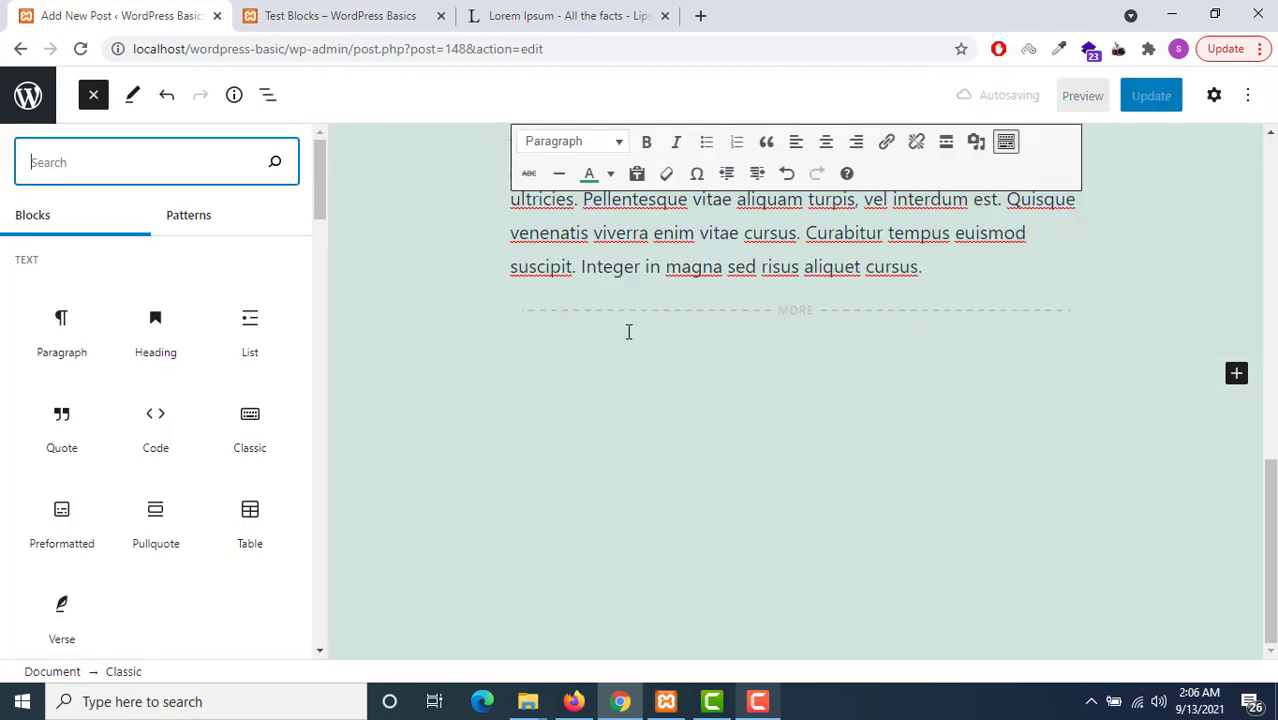
pyautogui.scroll(-2, 265, 360)
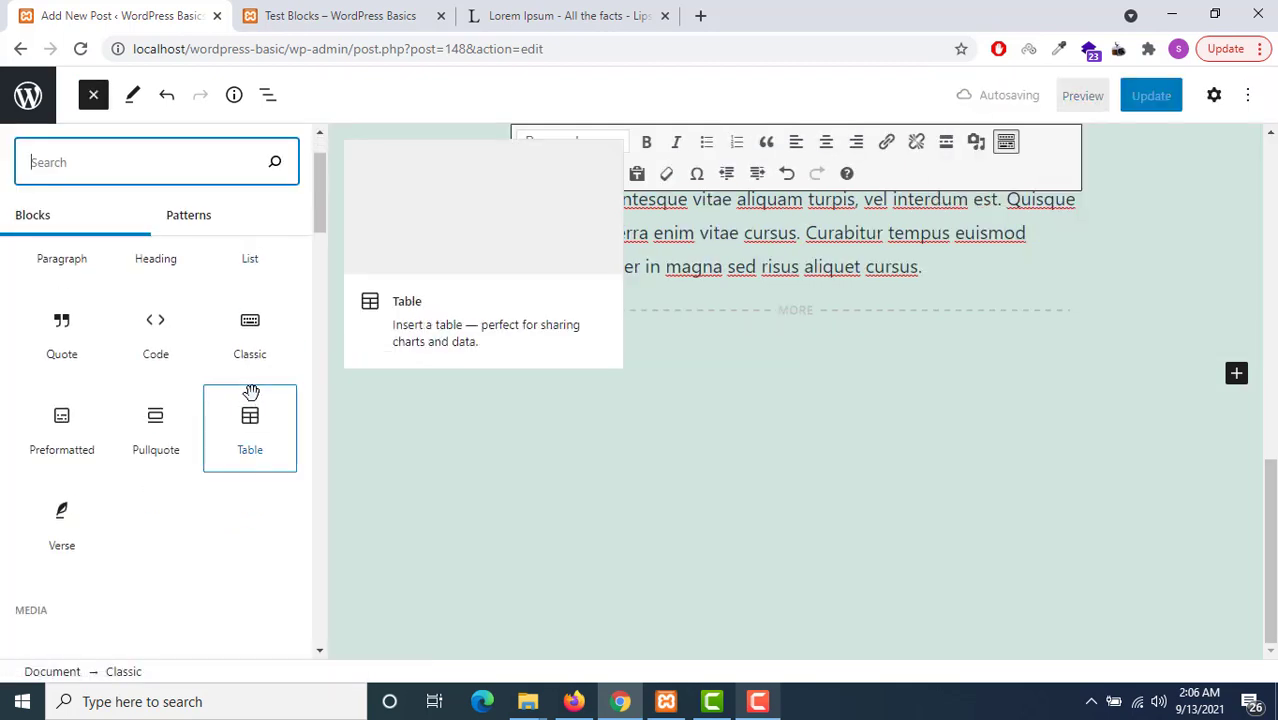
pyautogui.click(250, 368)
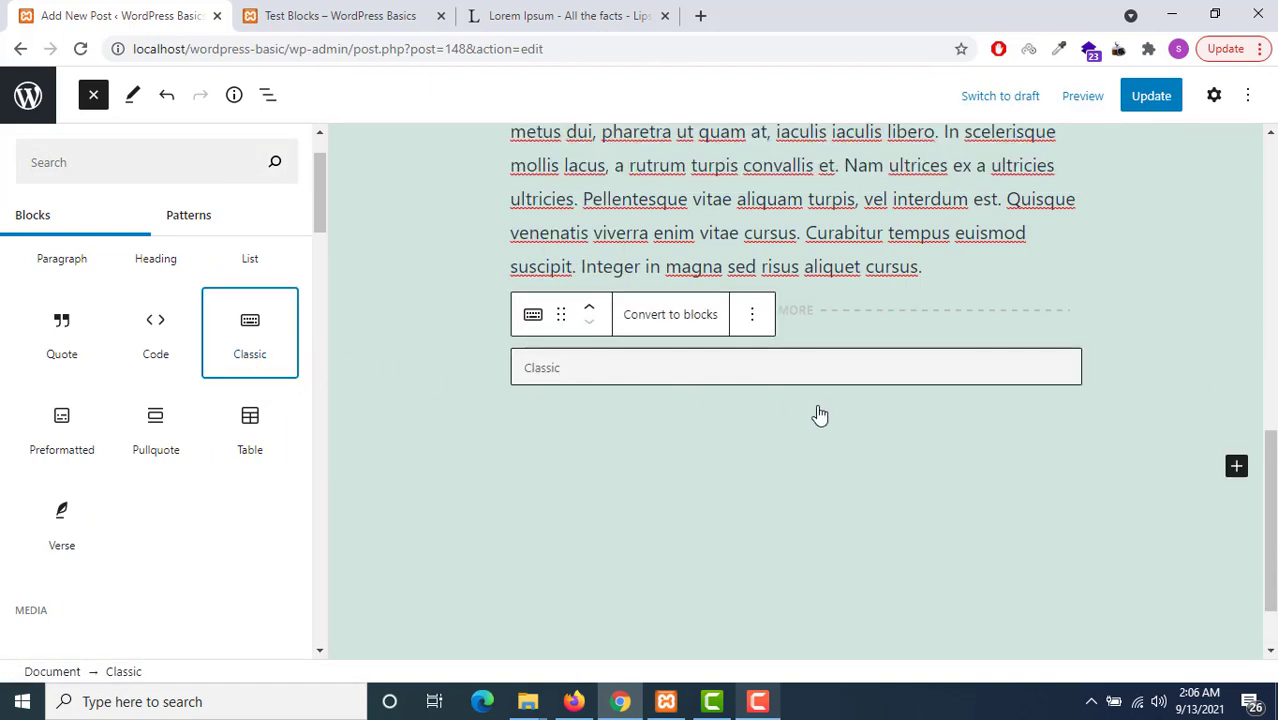
pyautogui.click(754, 316)
pyautogui.scroll(-1, 808, 561)
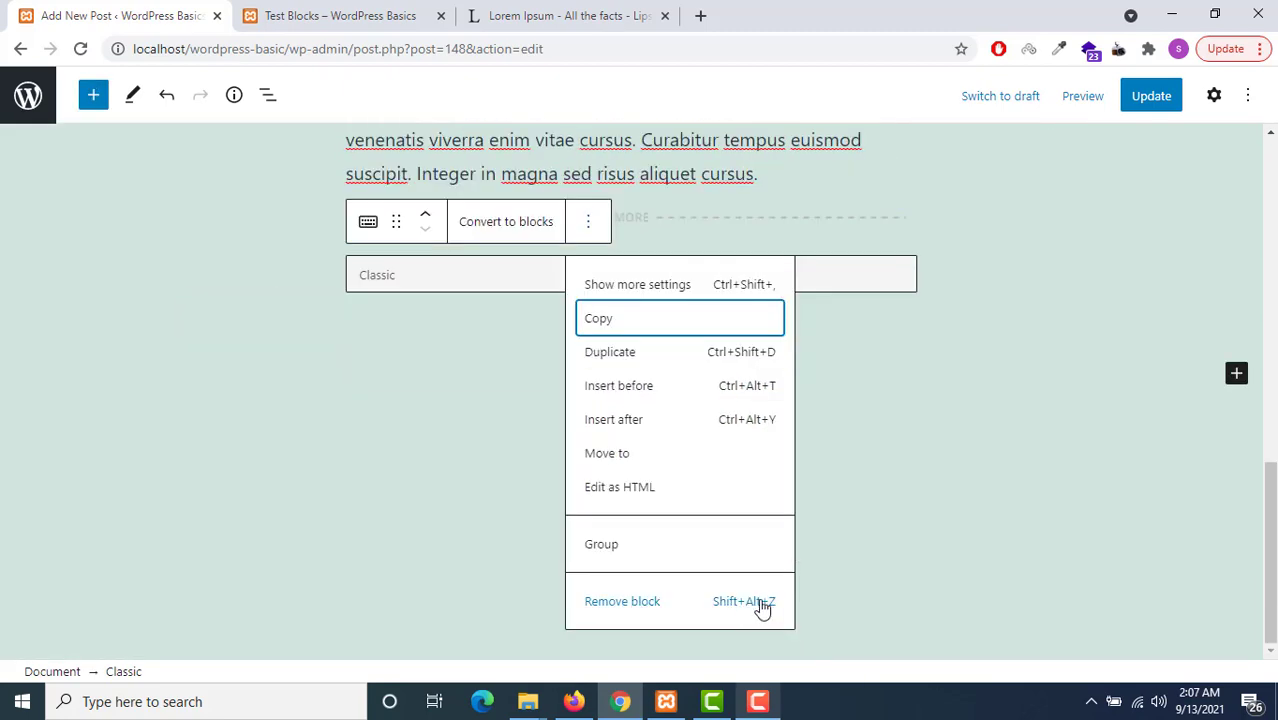
pyautogui.click(743, 604)
pyautogui.click(743, 604)
# - Add a Preformatted block below the Classic block and get it ready for text entry
pyautogui.scroll(3, 100, 188)
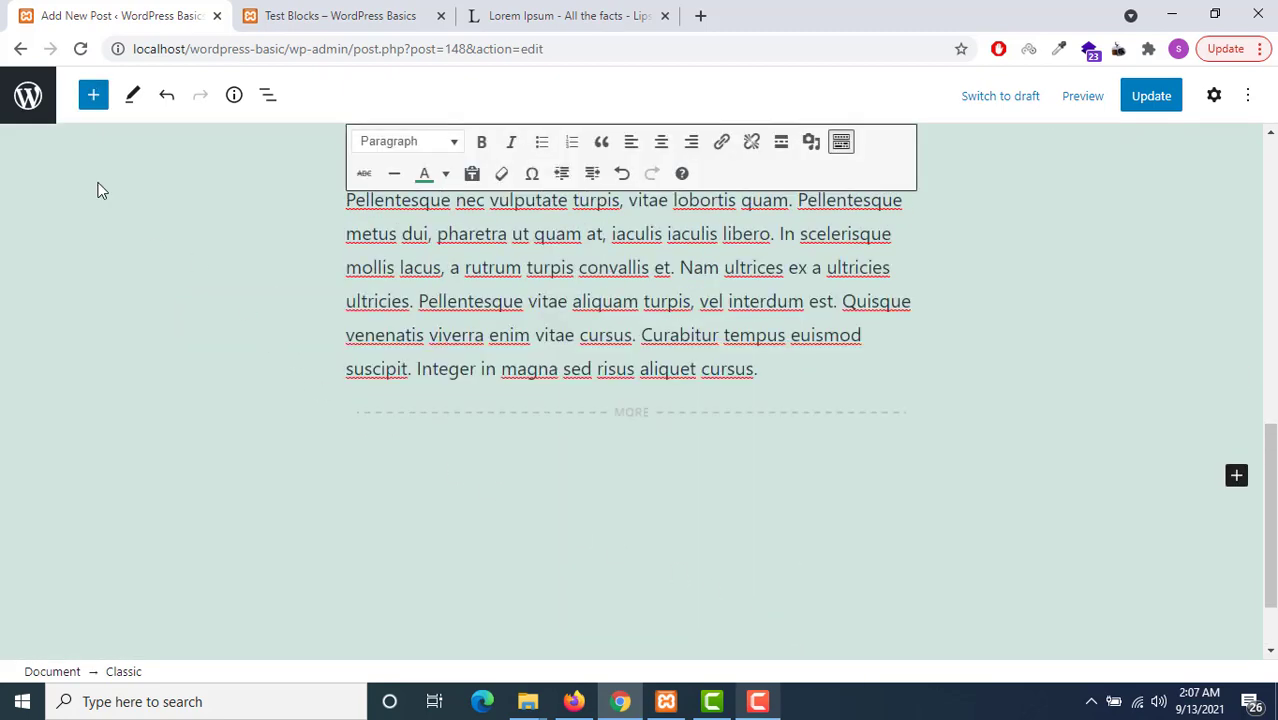
pyautogui.click(90, 104)
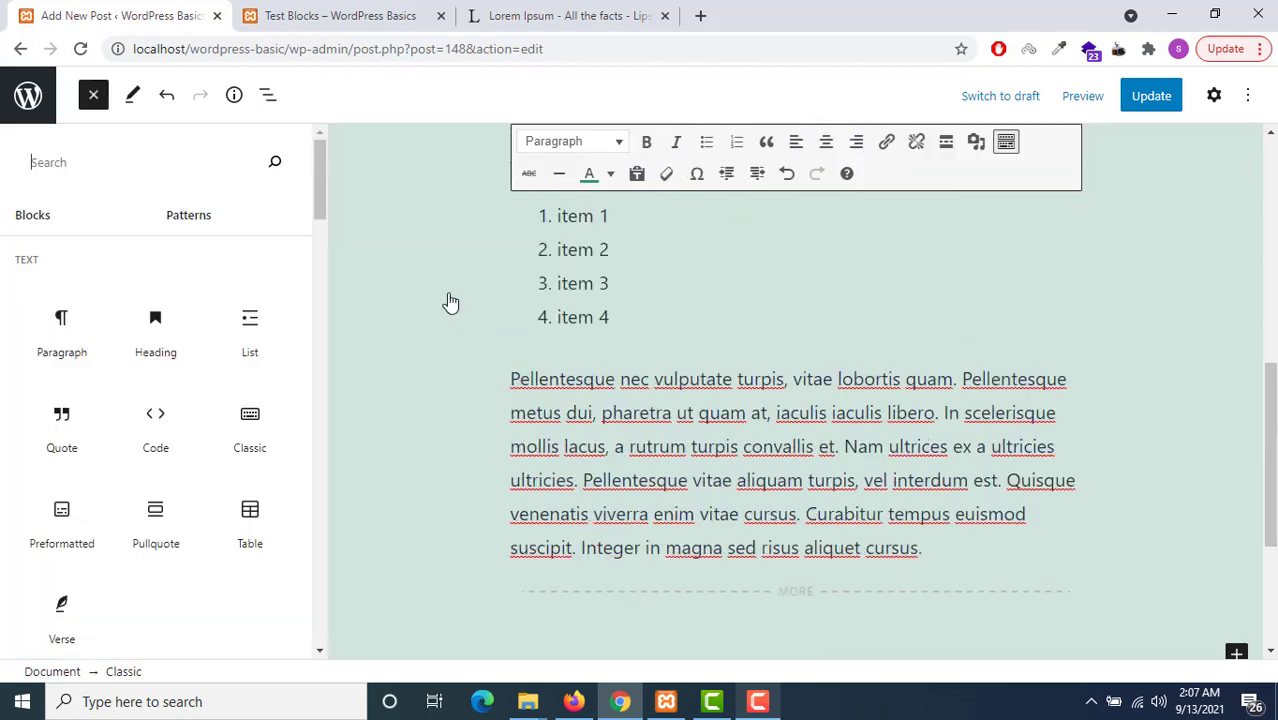
pyautogui.scroll(-2, 450, 299)
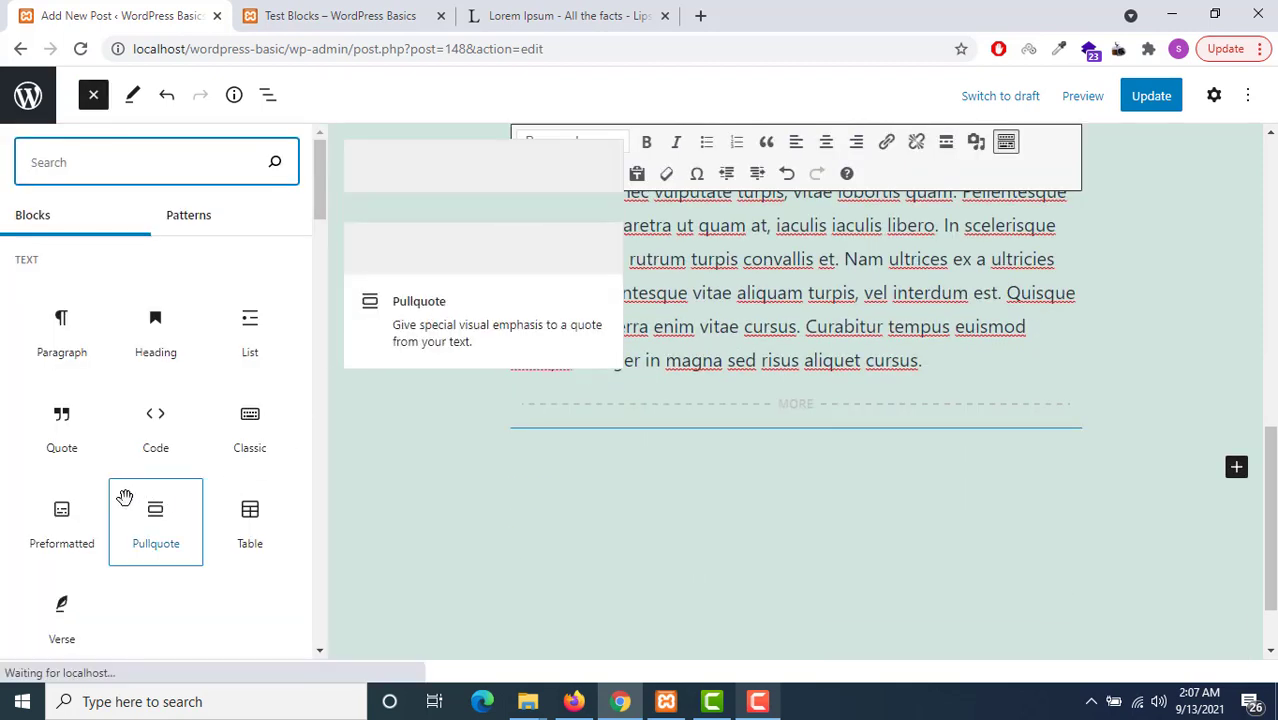
pyautogui.click(45, 525)
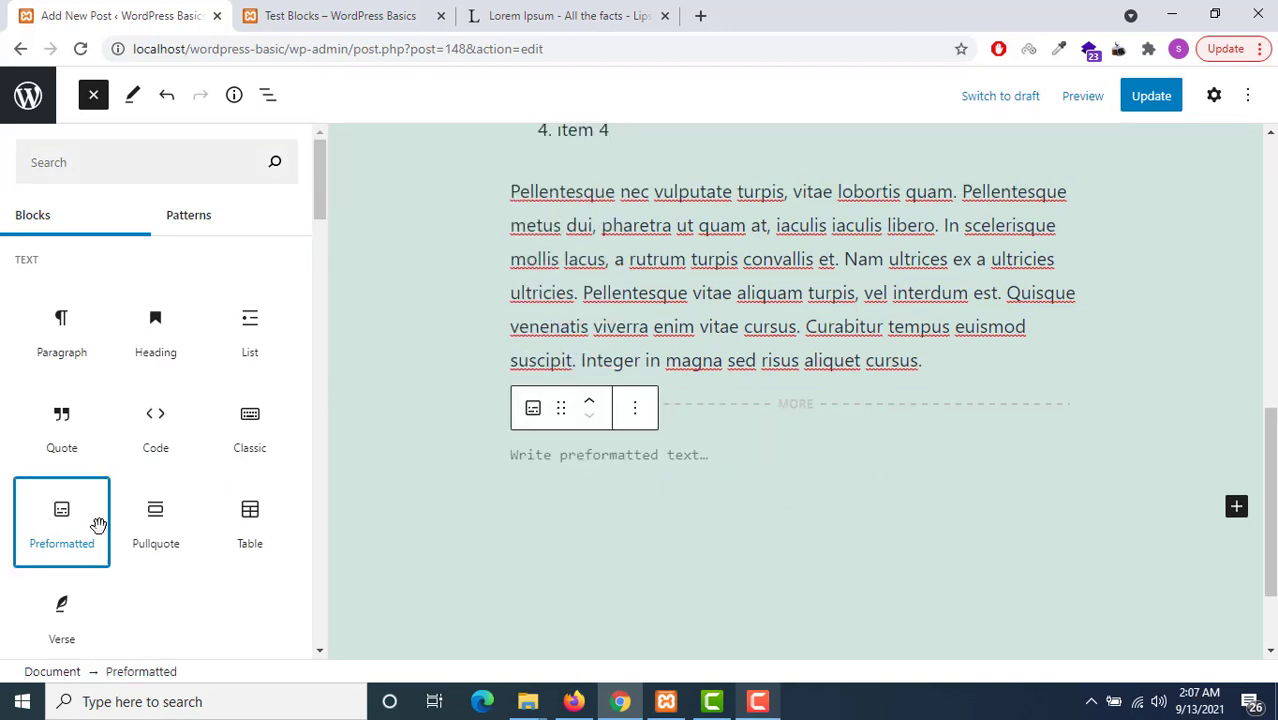
pyautogui.click(536, 460)
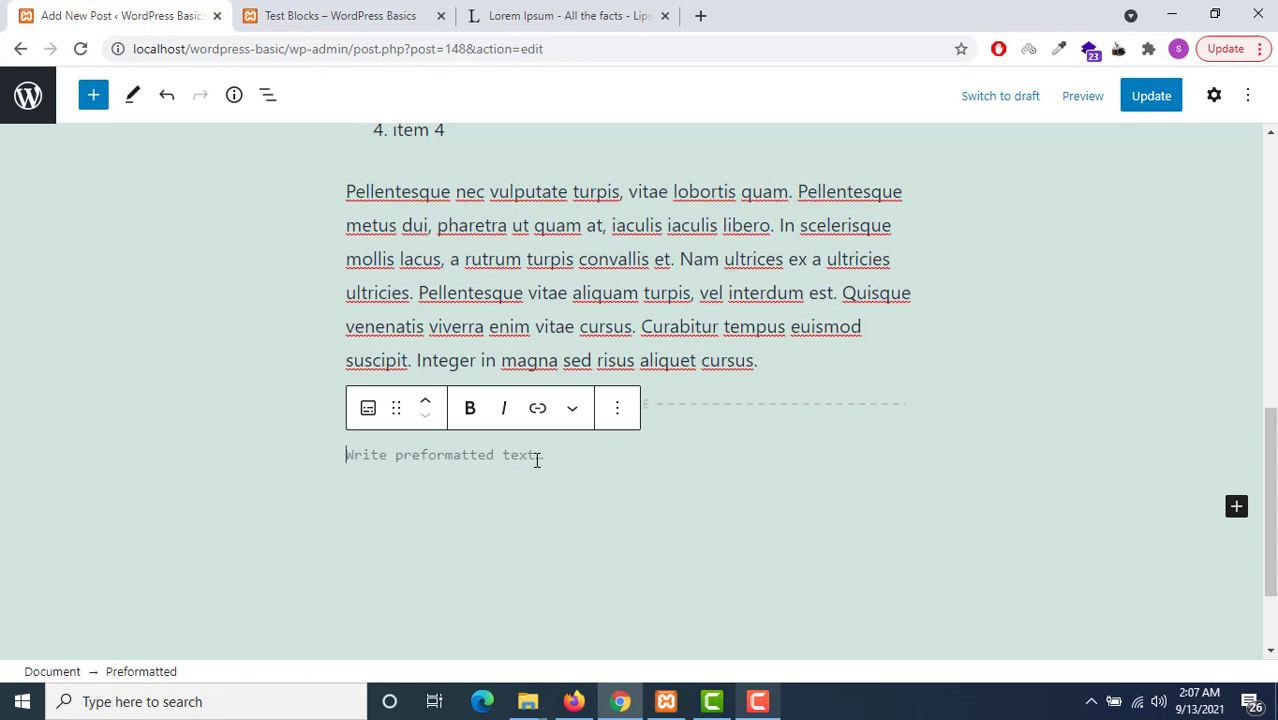
# - Enter "This preformatted text" in the Preformatted block, correcting the spelling of "preformatted"
pyautogui.write('This ')
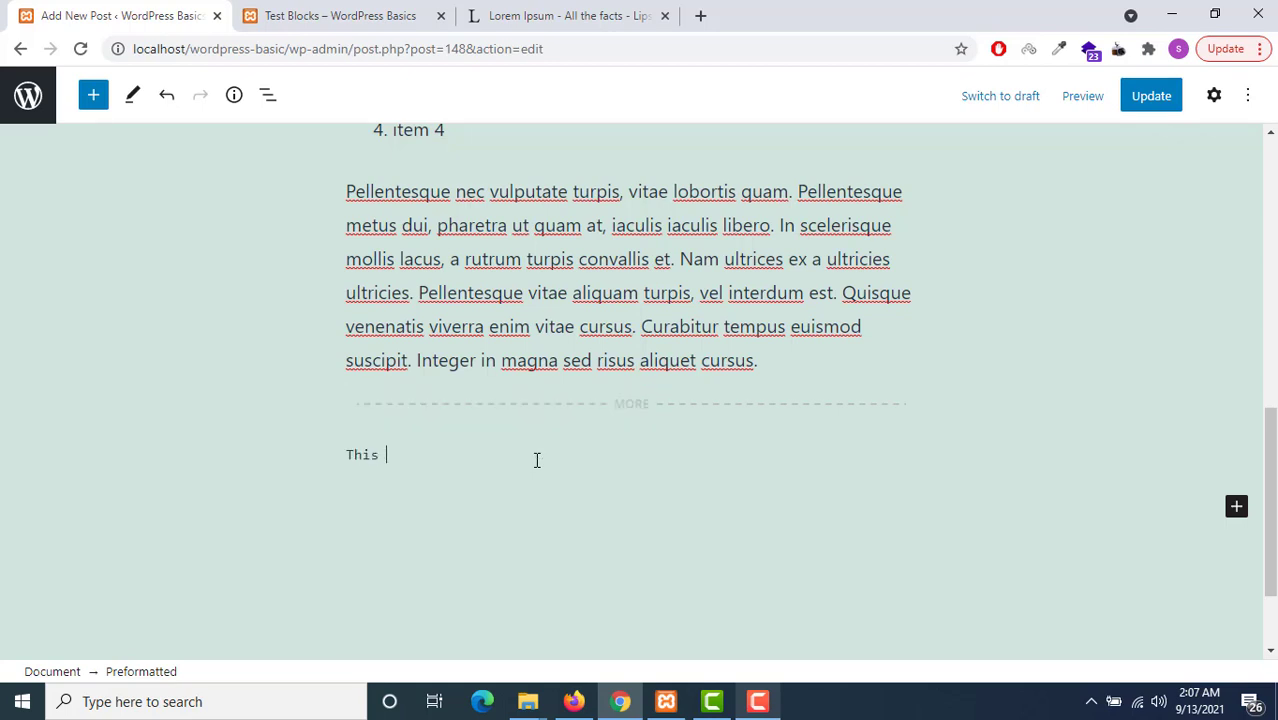
pyautogui.write('pre')
pyautogui.write('atted')
pyautogui.press('BackSpace')
pyautogui.press('BackSpace')
pyautogui.press('BackSpace')
pyautogui.press('BackSpace')
pyautogui.write('ed ')
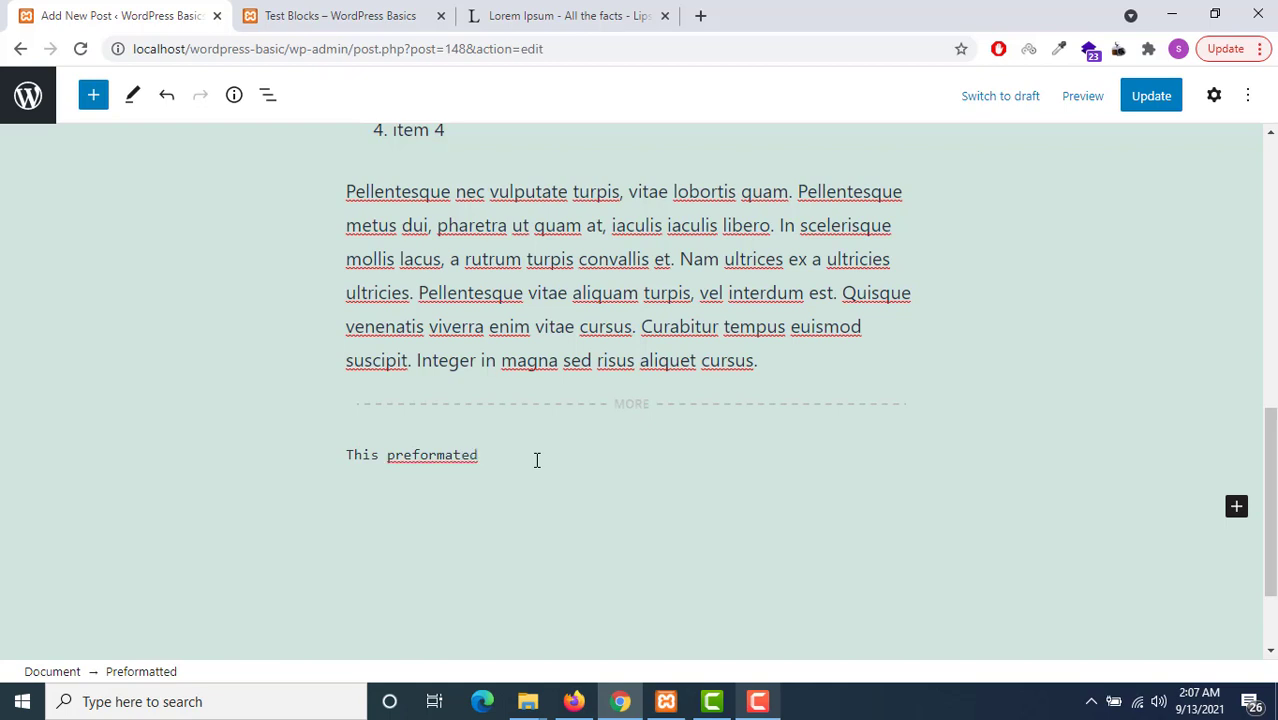
pyautogui.write('text')
pyautogui.rightClick(472, 452)
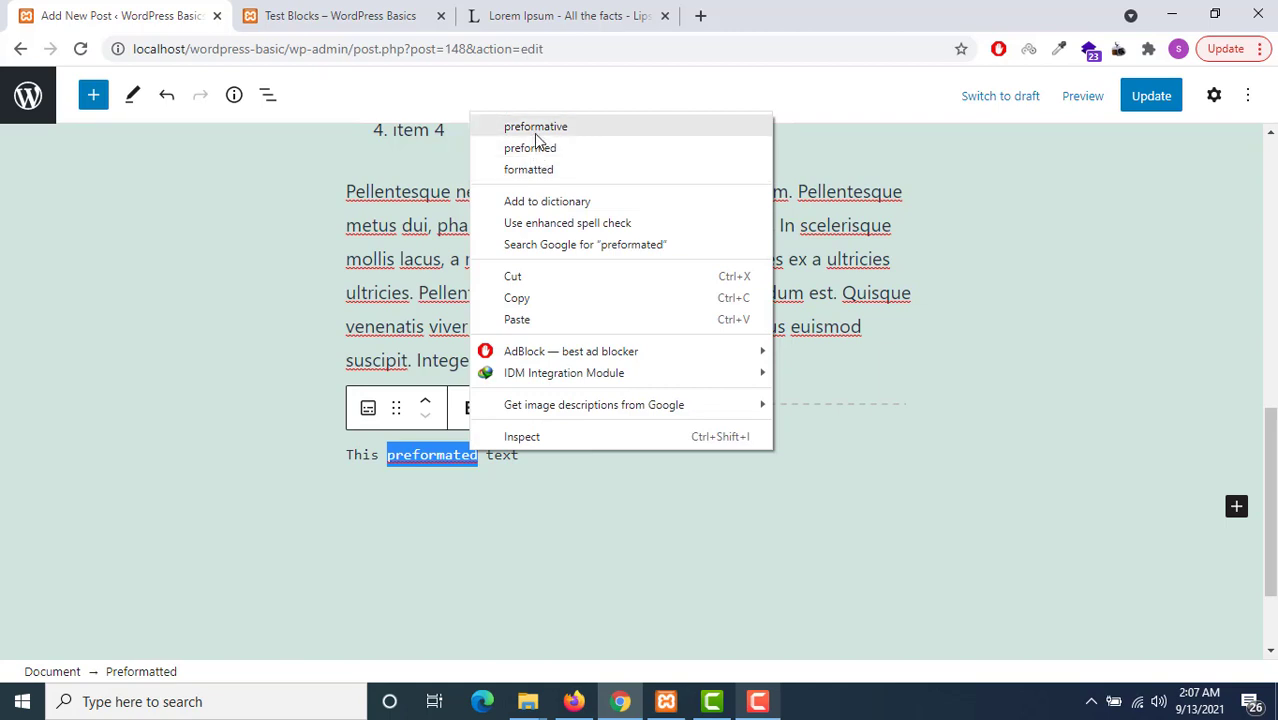
pyautogui.click(447, 455)
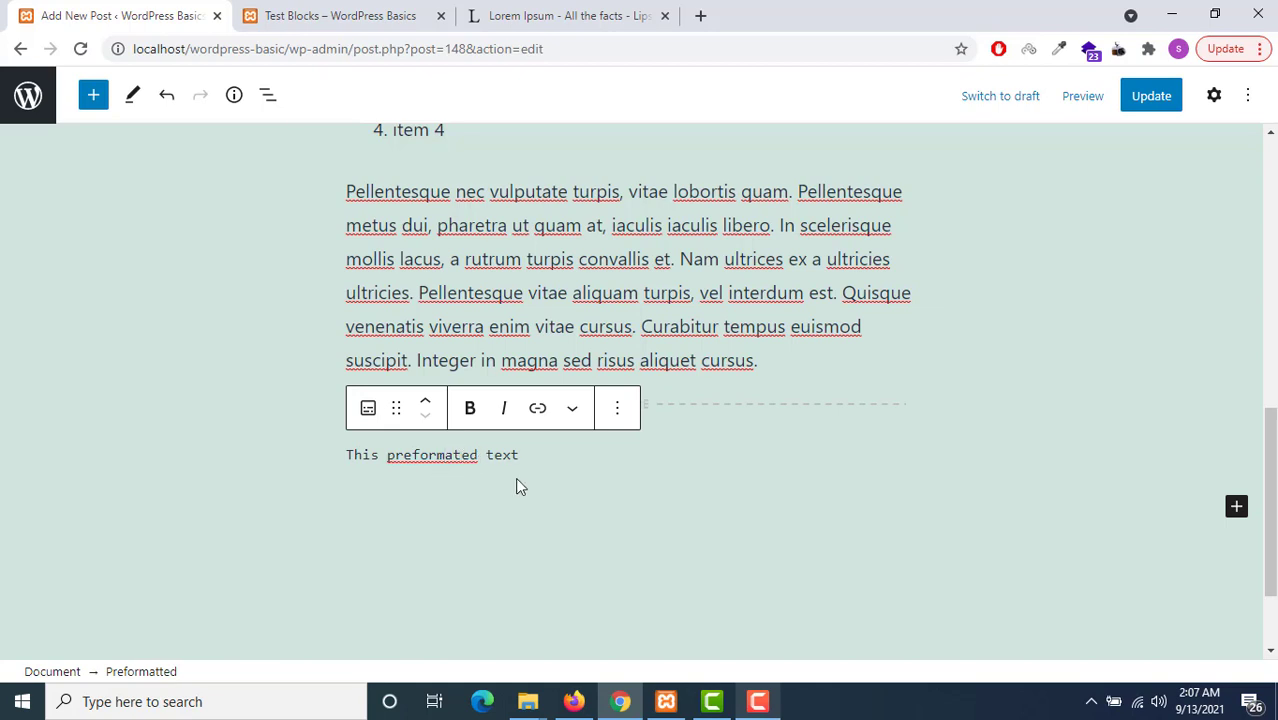
pyautogui.write('t')
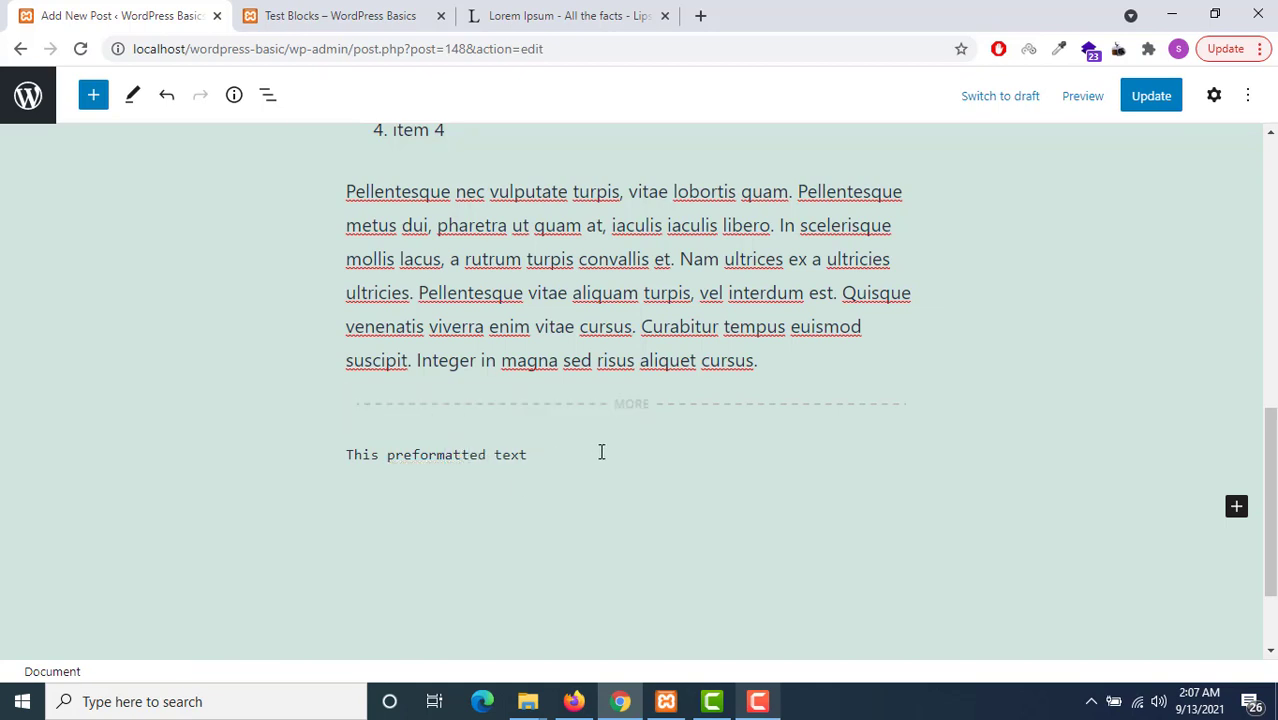
# - Check the Test Blocks post page in the other browser tab and return to the post editor
pyautogui.click(561, 455)
pyautogui.click(313, 10)
pyautogui.click(200, 12)
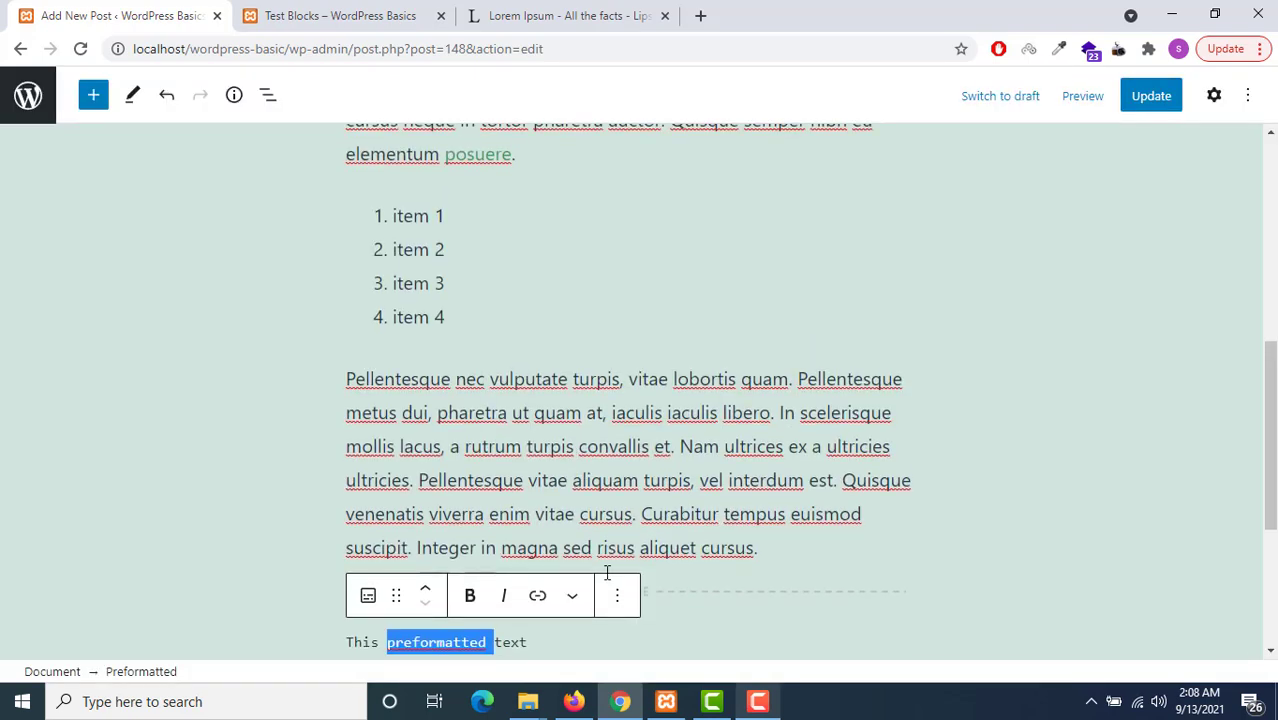
# - Add an indented "Hello" line and a further indented "World" line under "This preformatted text" in the Preformatted block
pyautogui.scroll(-3, 605, 560)
pyautogui.click(522, 322)
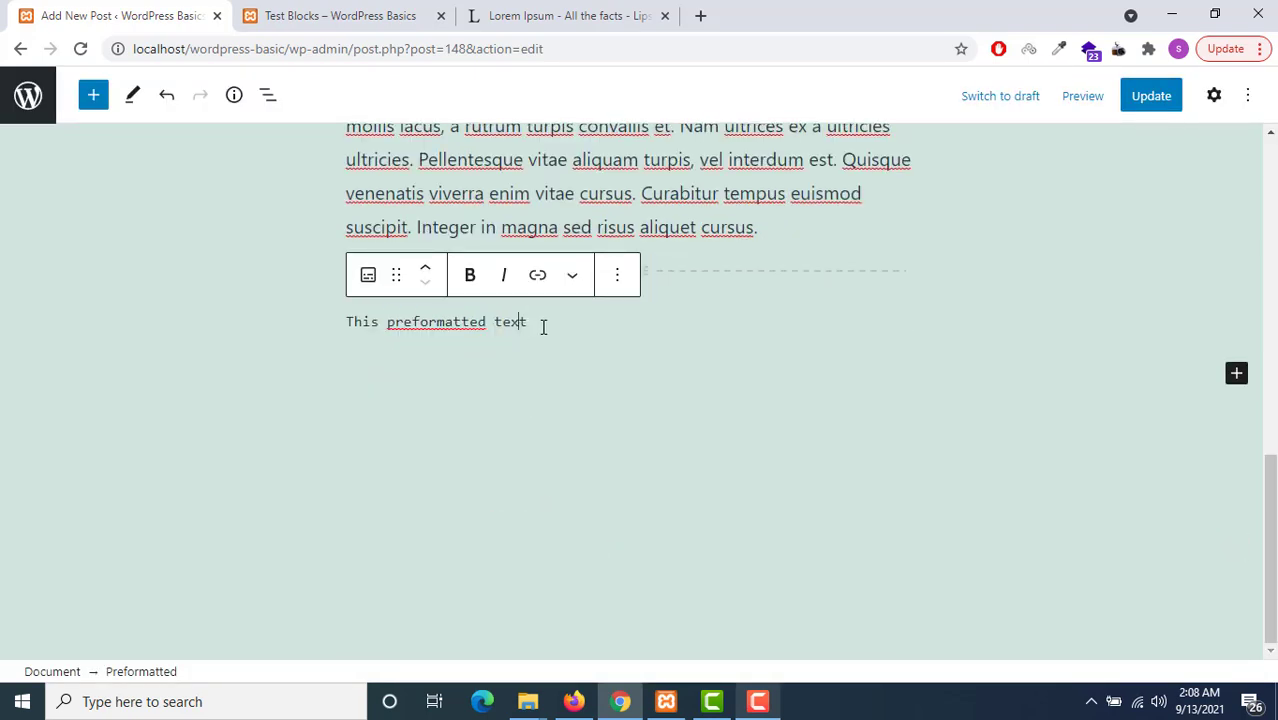
pyautogui.press('Return')
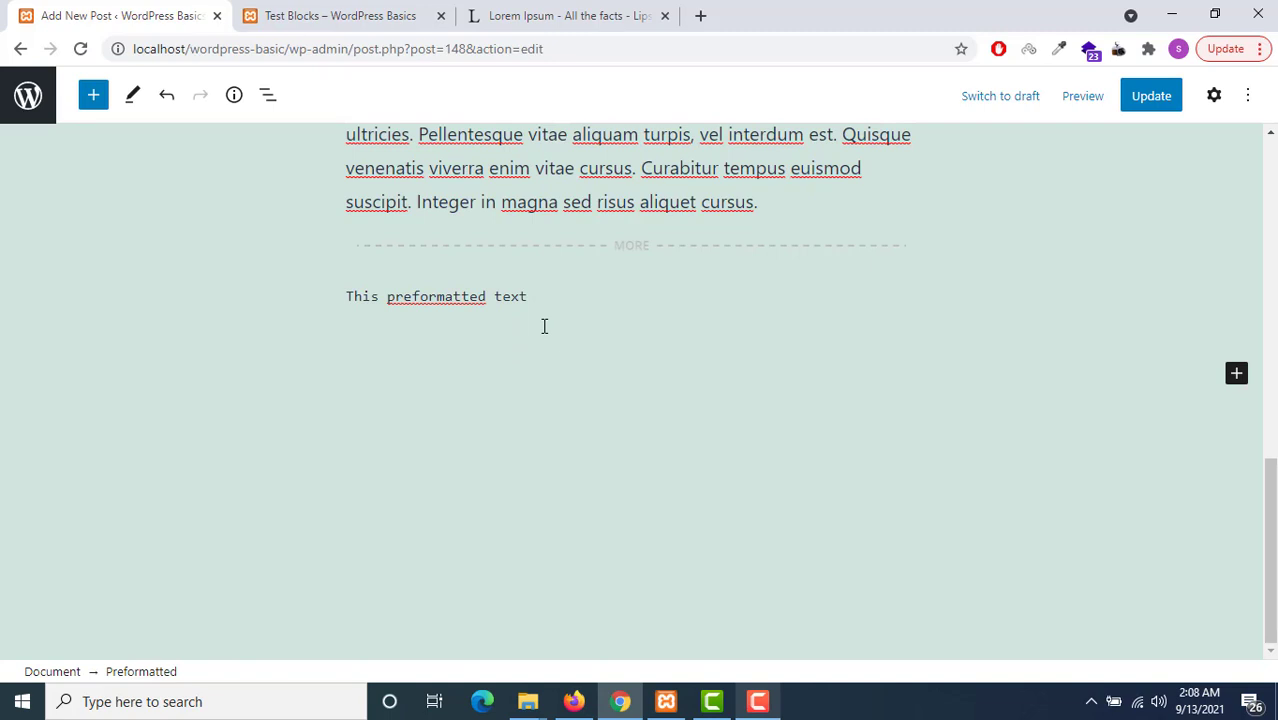
pyautogui.press('BackSpace')
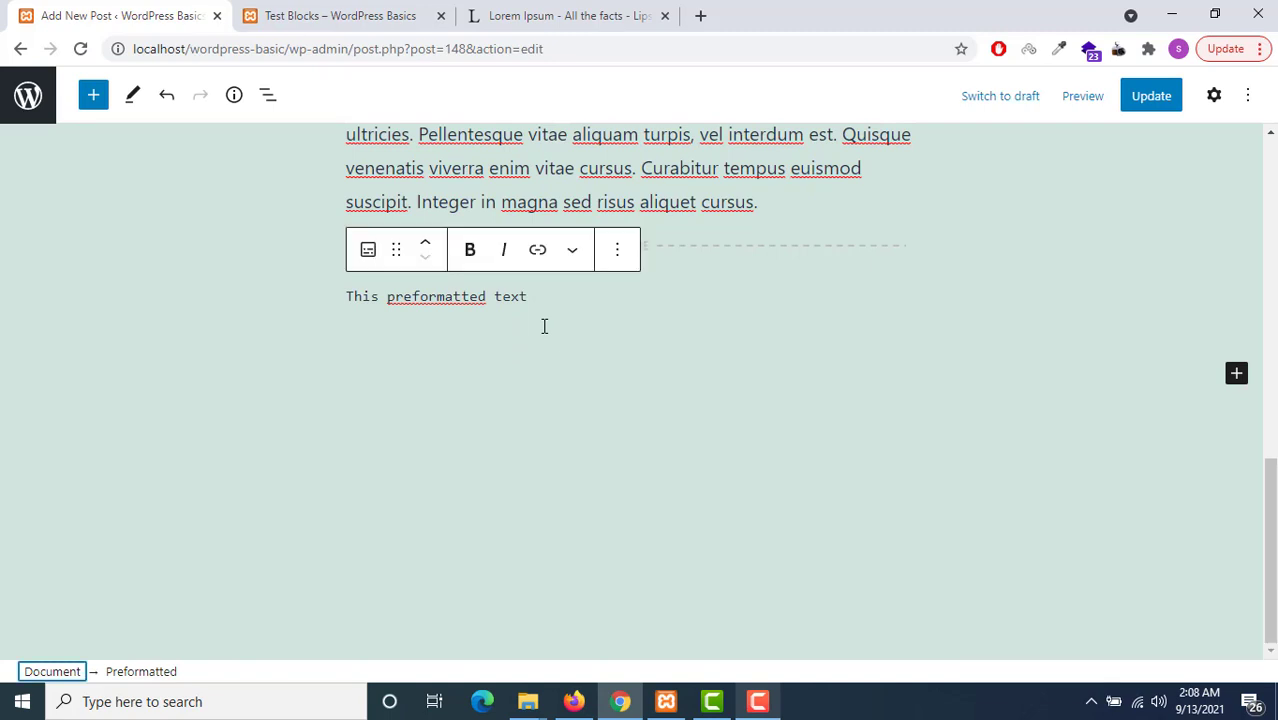
pyautogui.click(485, 328)
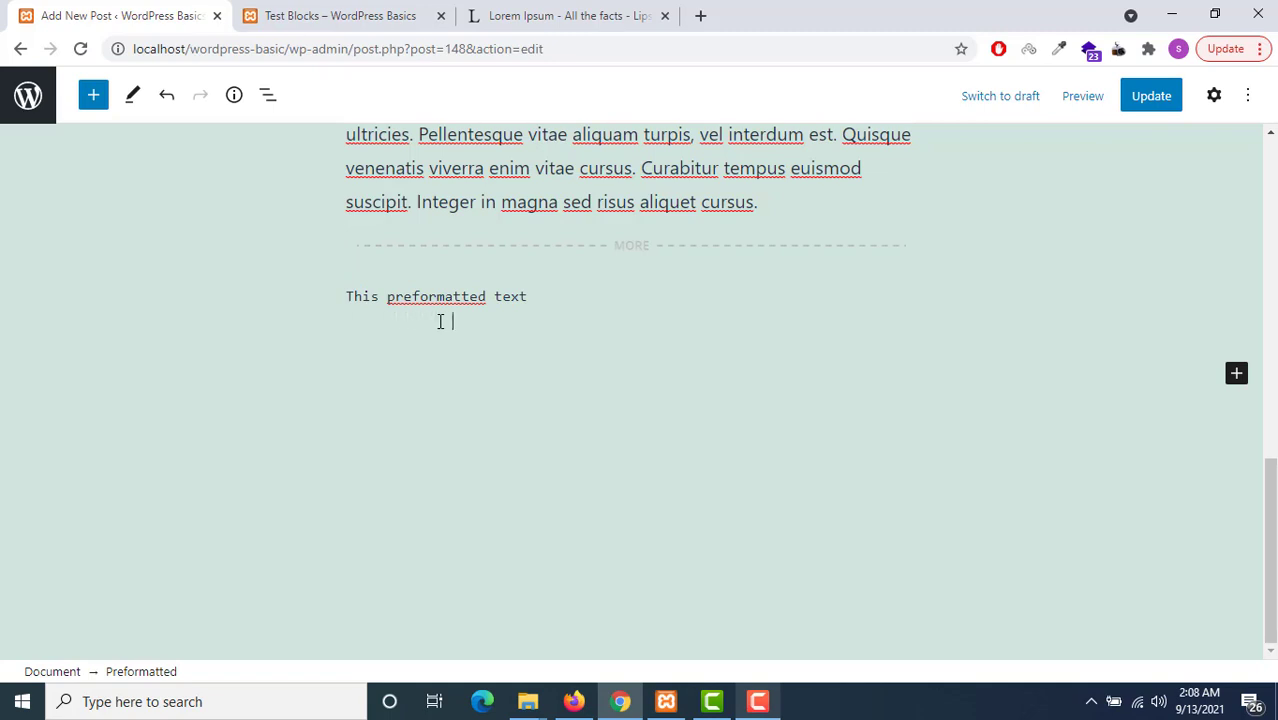
pyautogui.write('Hello')
pyautogui.press('Return')
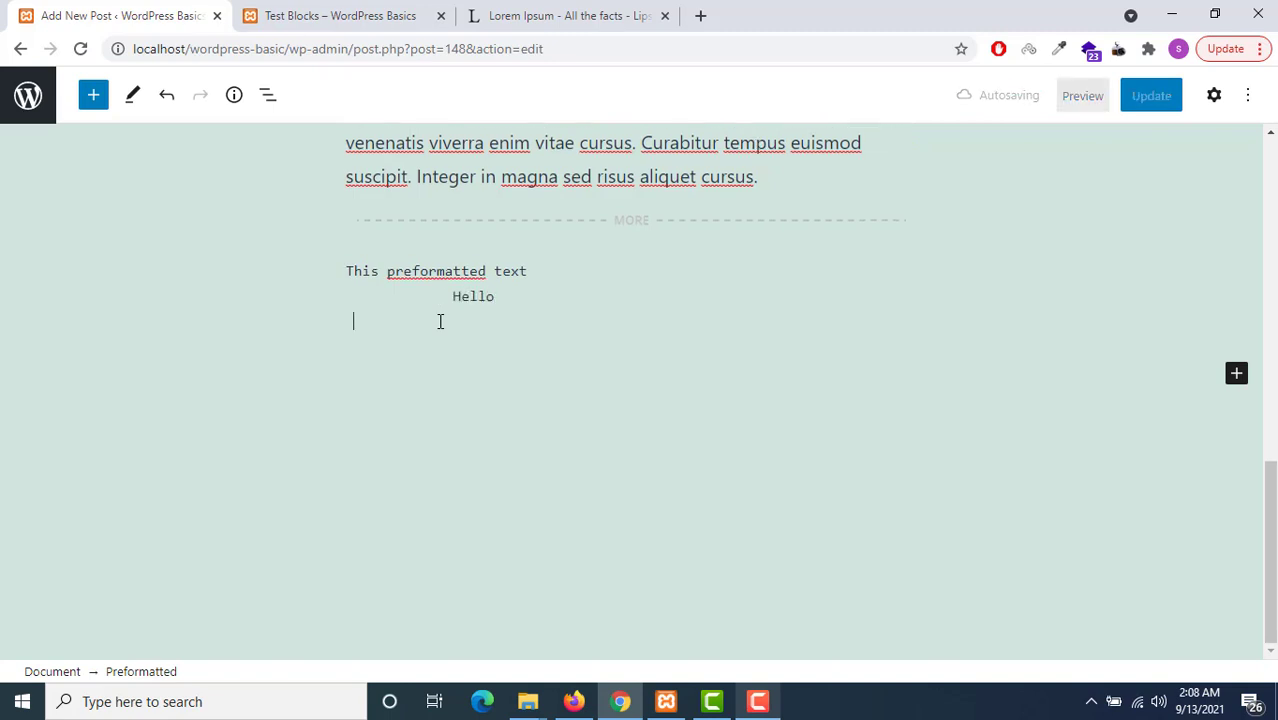
pyautogui.hotkey('ctrl', 'shift', ',')
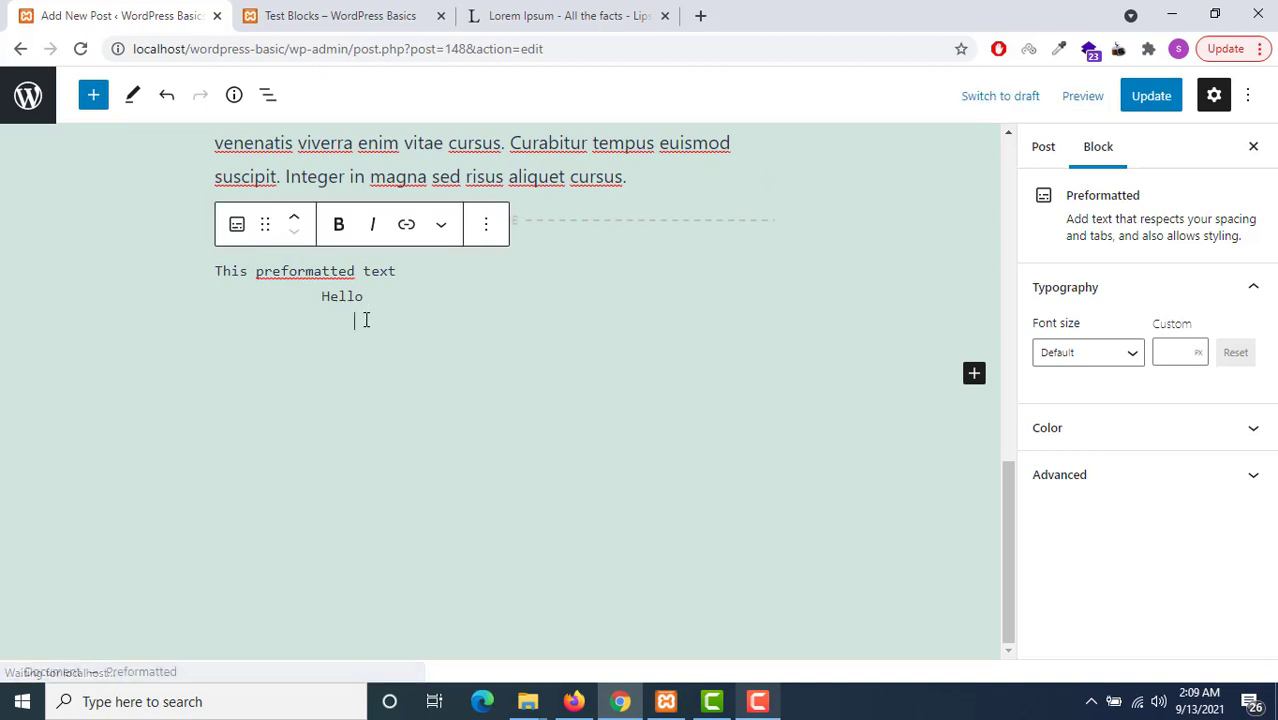
pyautogui.write('World')
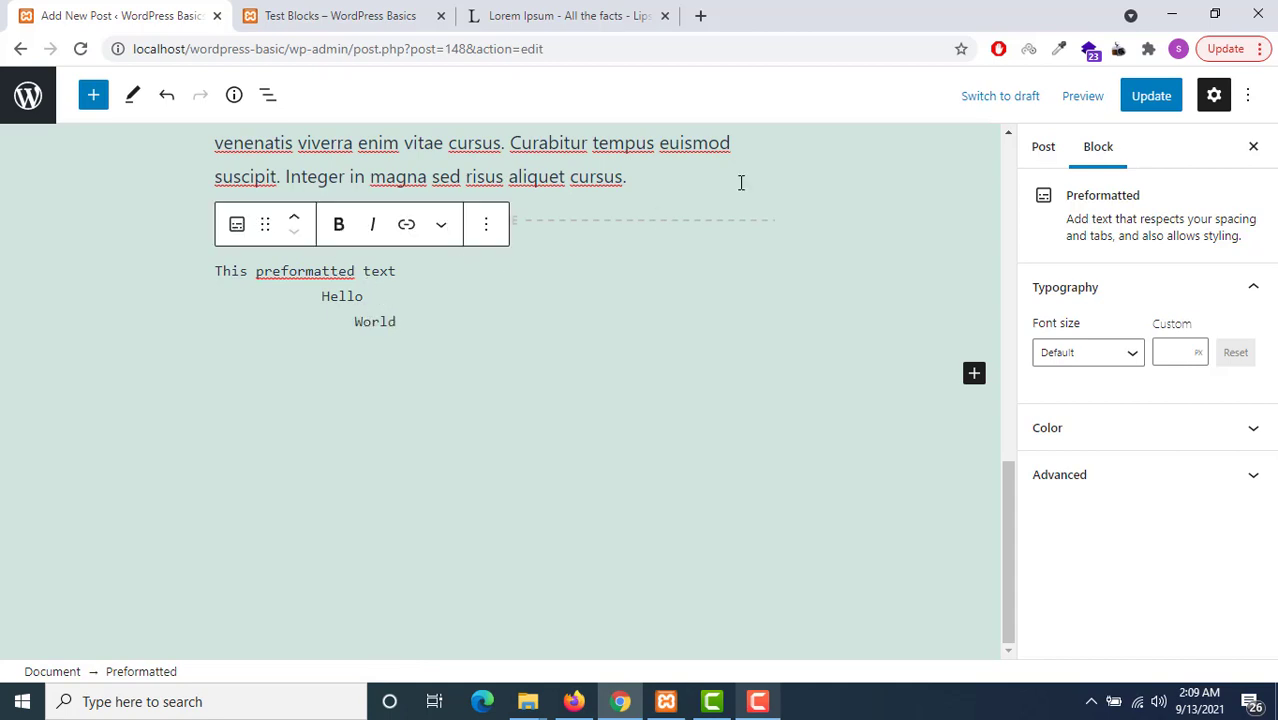
# - Update the post and reload the published Test Blocks page in the other browser tab
pyautogui.click(1125, 106)
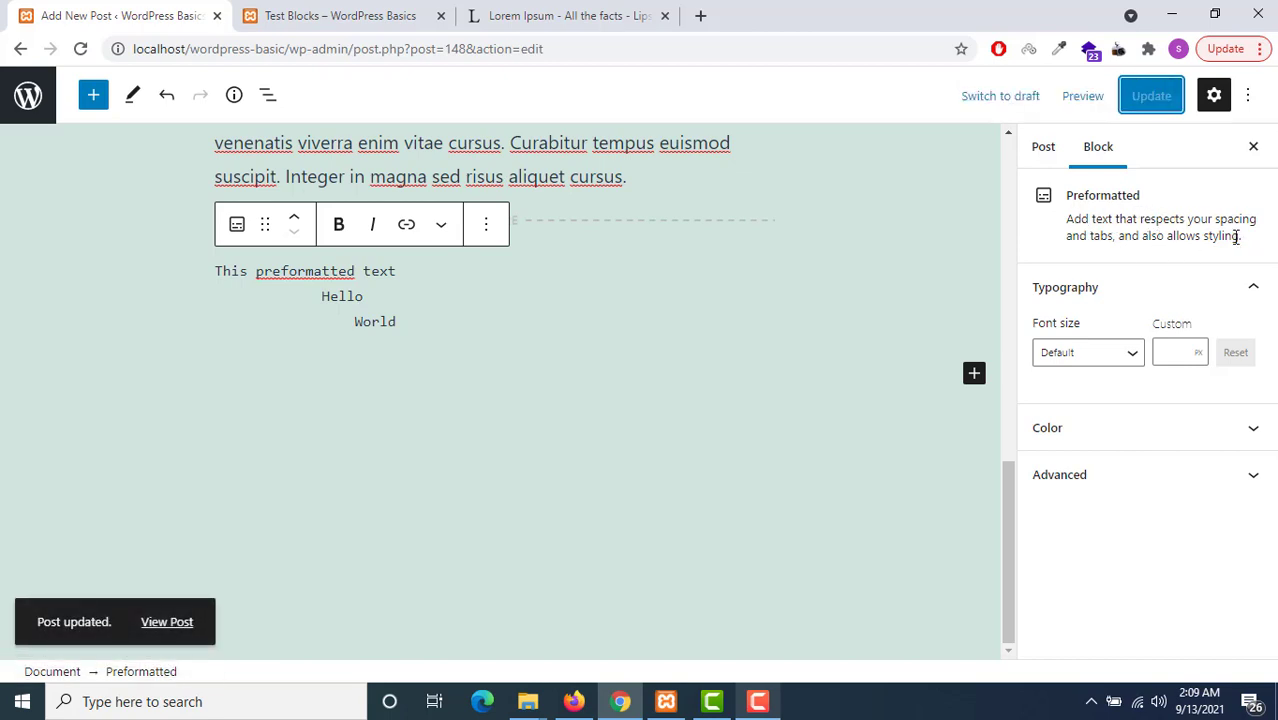
pyautogui.click(312, 10)
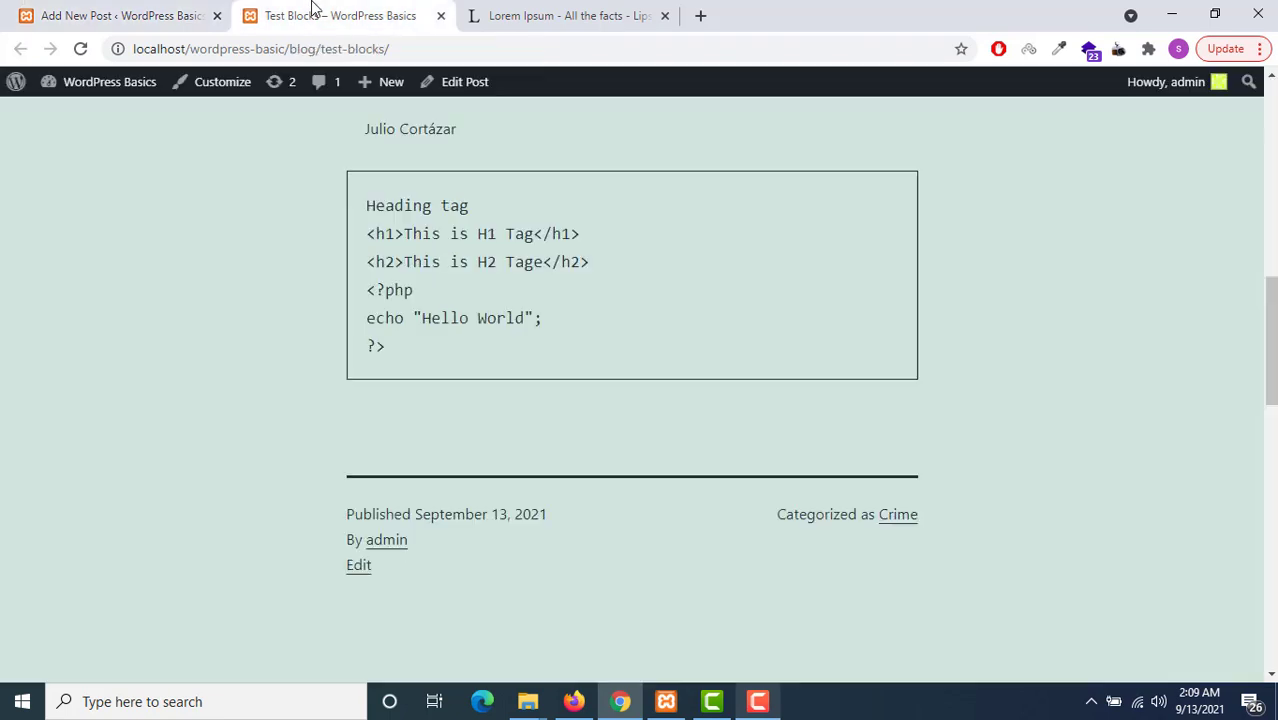
pyautogui.click(80, 48)
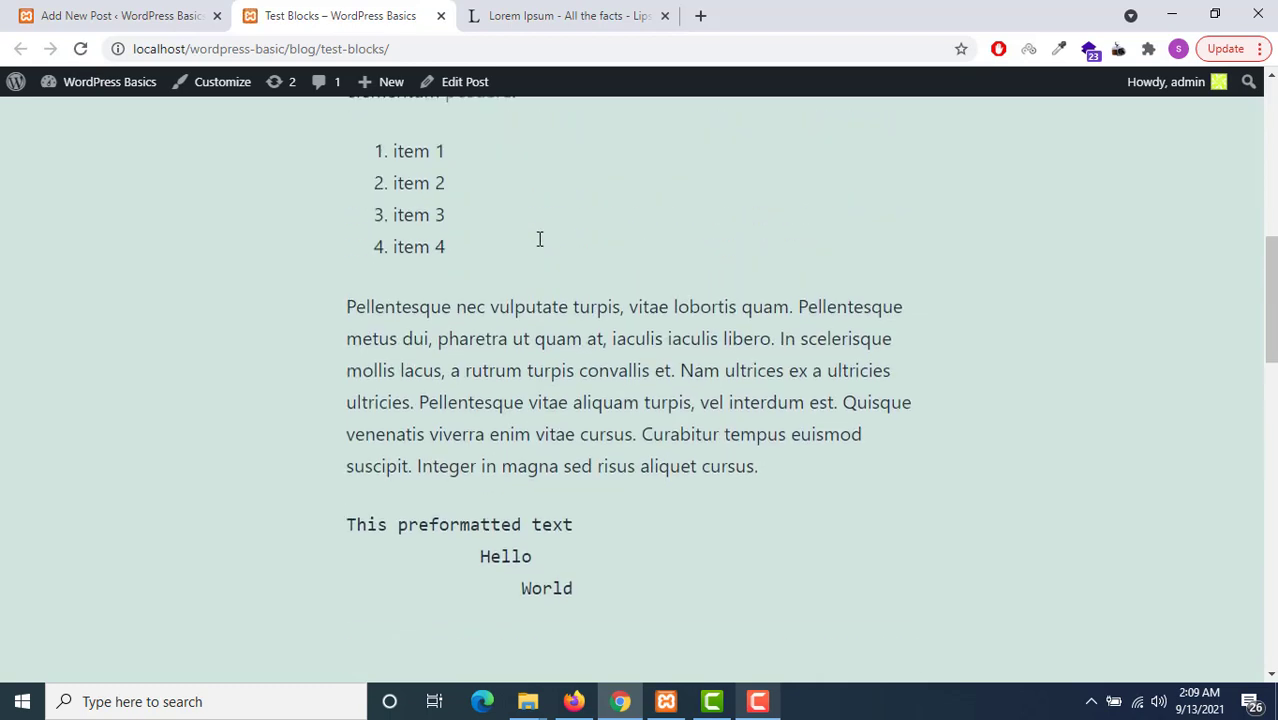
# - Examine the spacing of the preformatted lines on the published page and compare them with the Classic block's content above
pyautogui.moveTo(353, 371); pyautogui.dragTo(562, 402)
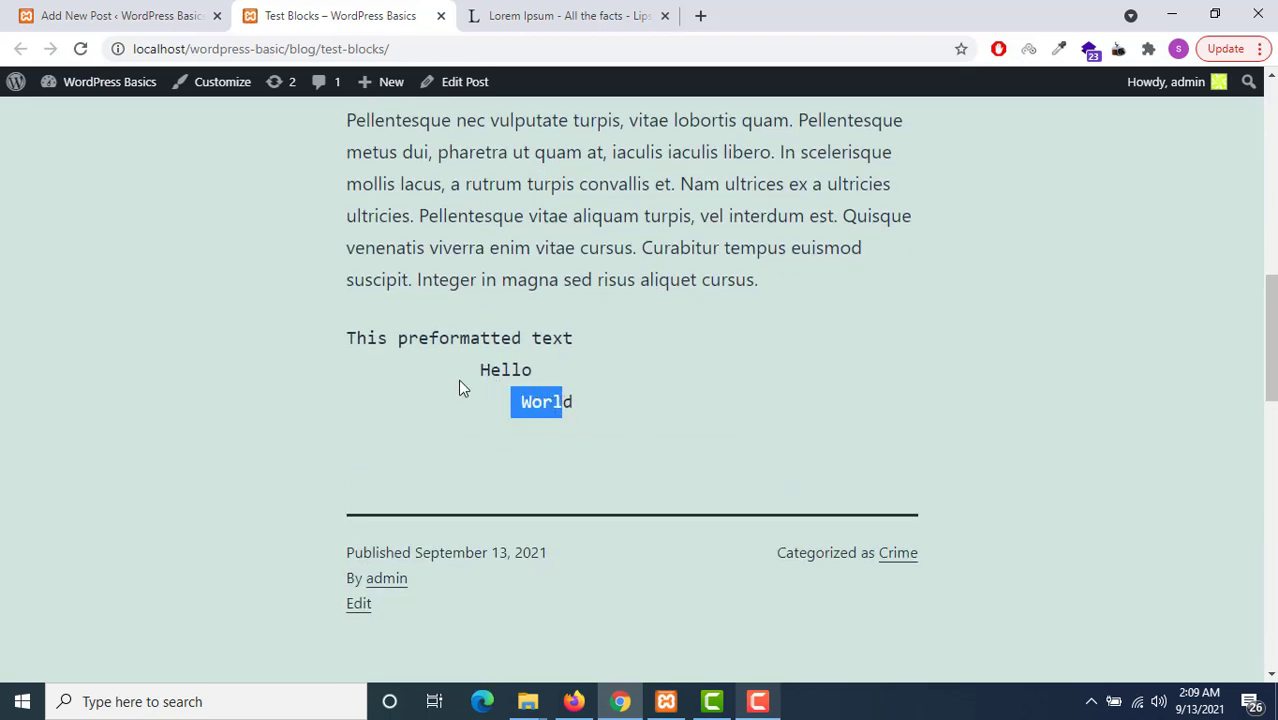
pyautogui.scroll(2, 458, 379)
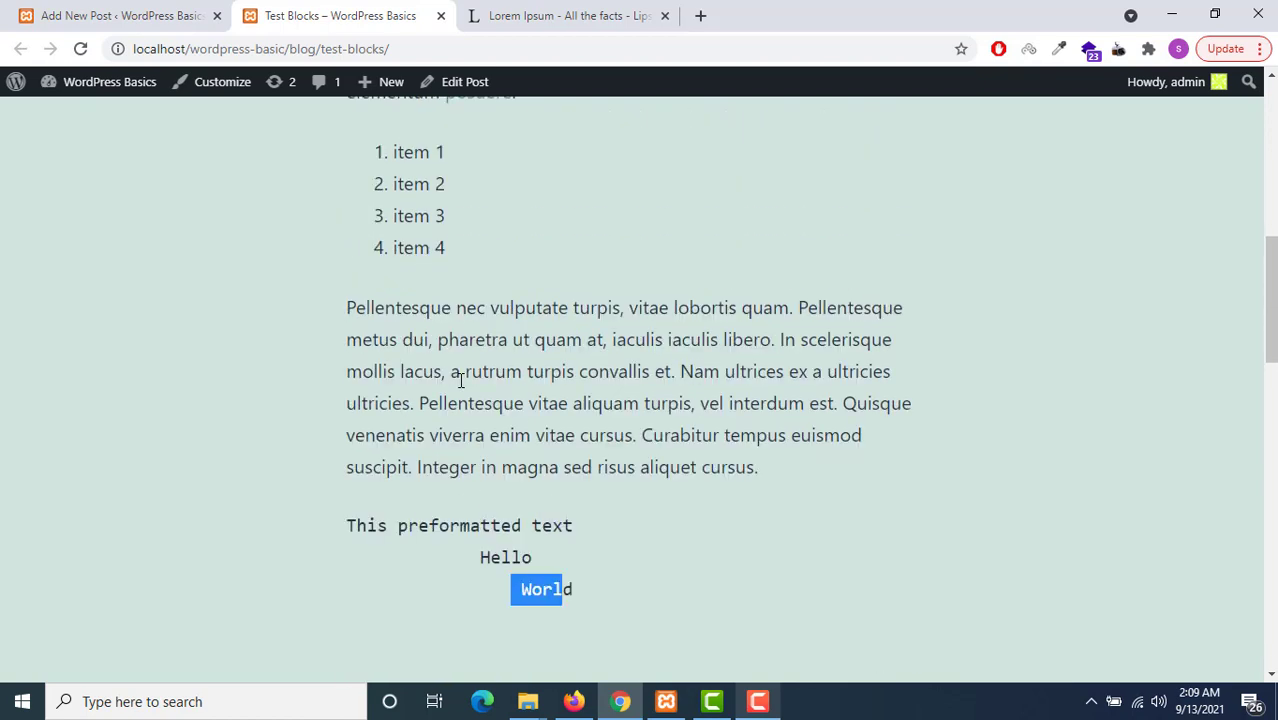
pyautogui.scroll(1, 460, 380)
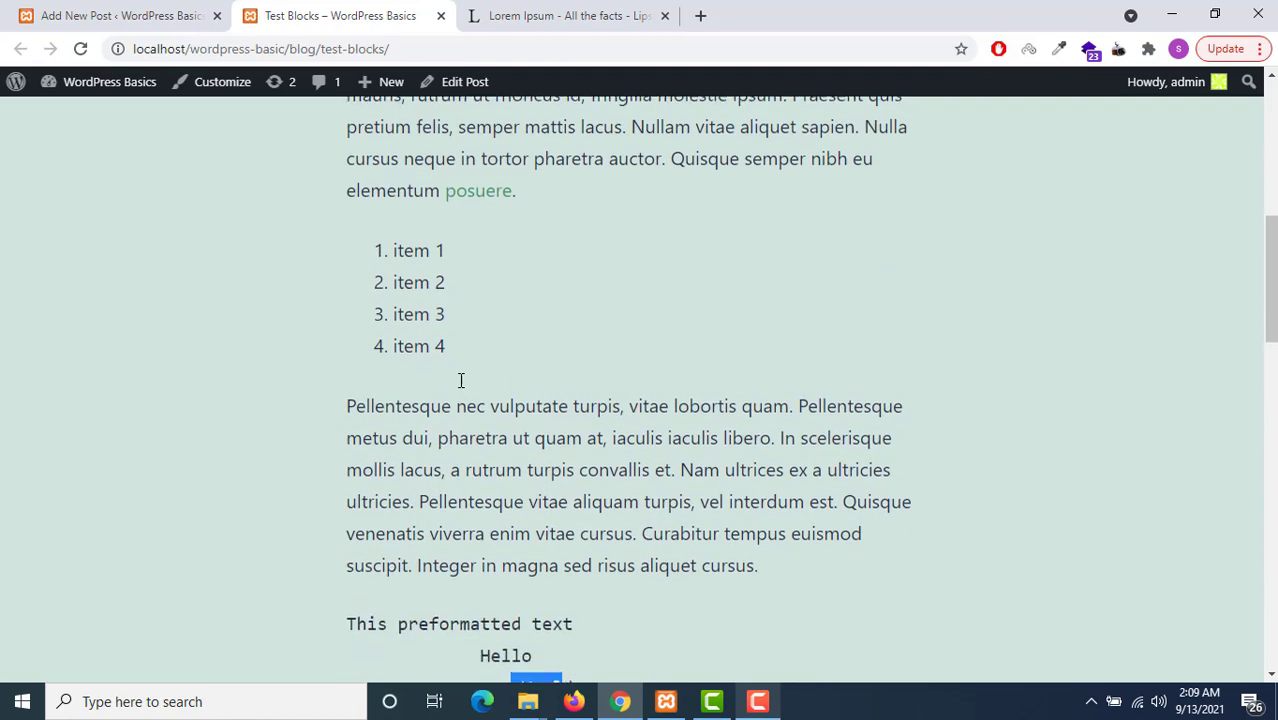
pyautogui.scroll(-2, 460, 380)
pyautogui.scroll(3, 460, 387)
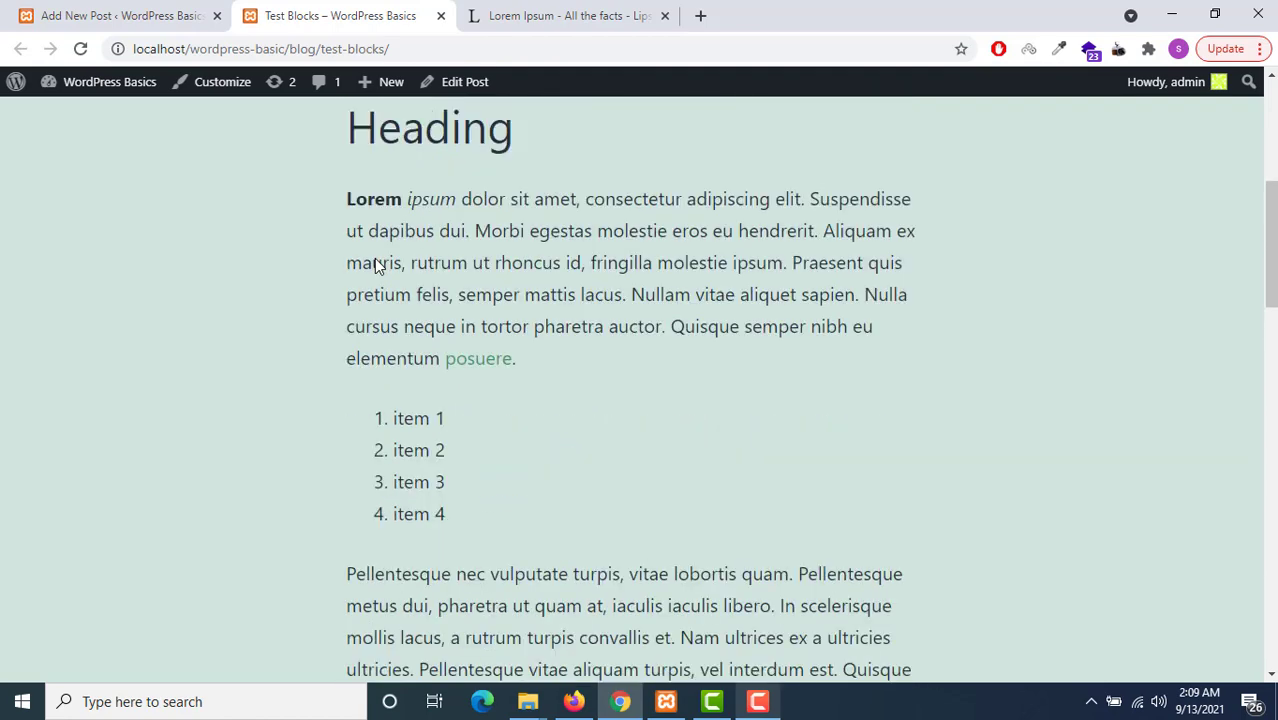
pyautogui.scroll(-2, 510, 253)
pyautogui.moveTo(445, 192); pyautogui.dragTo(566, 235)
pyautogui.click(627, 258)
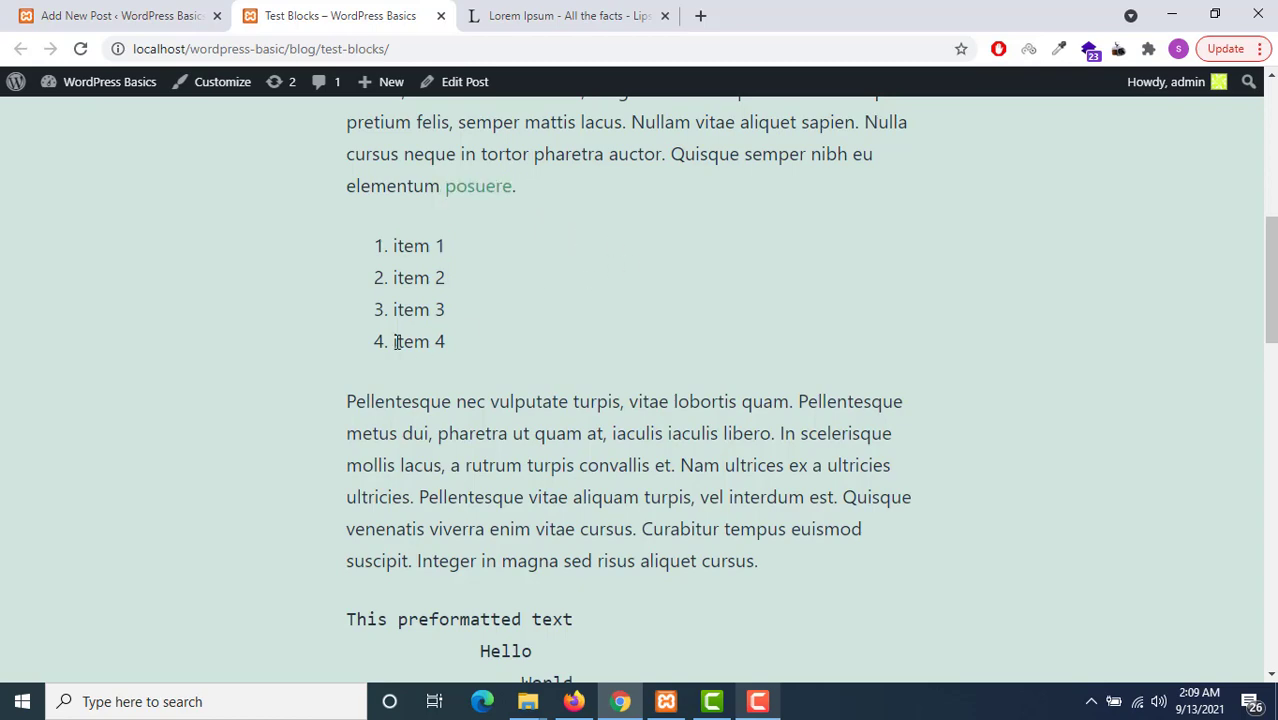
pyautogui.scroll(3, 396, 342)
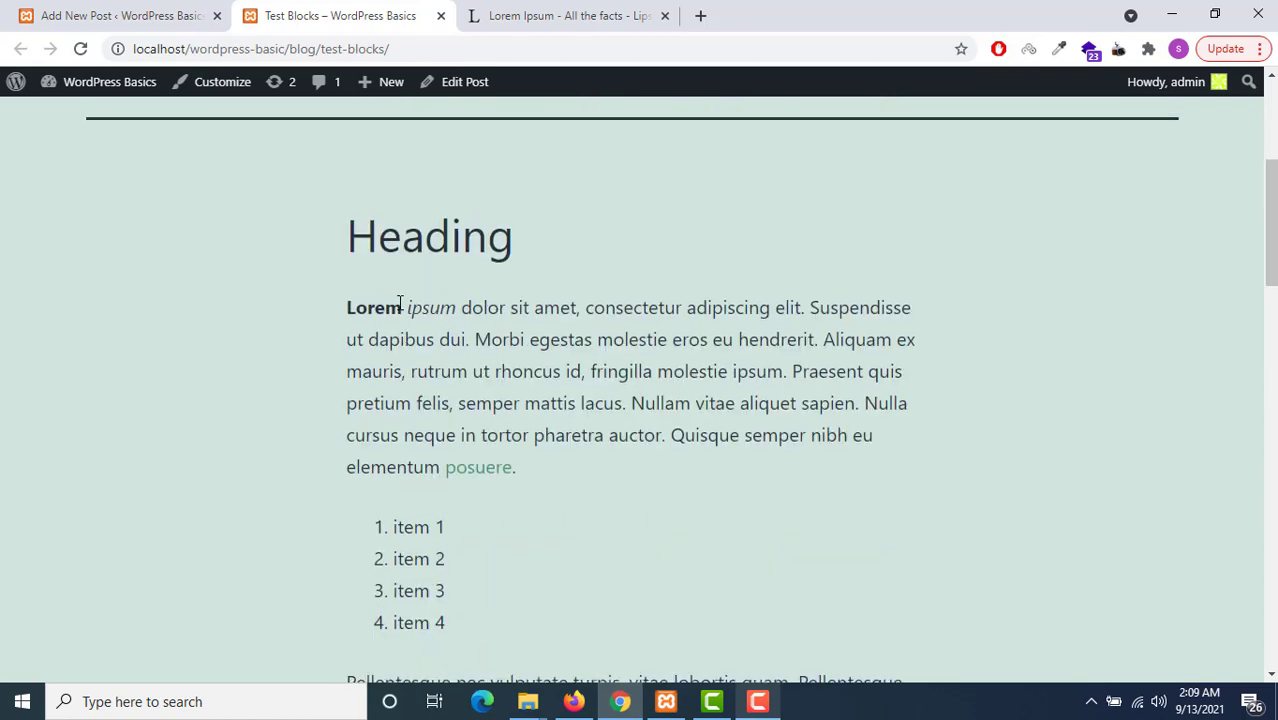
pyautogui.scroll(-6, 398, 300)
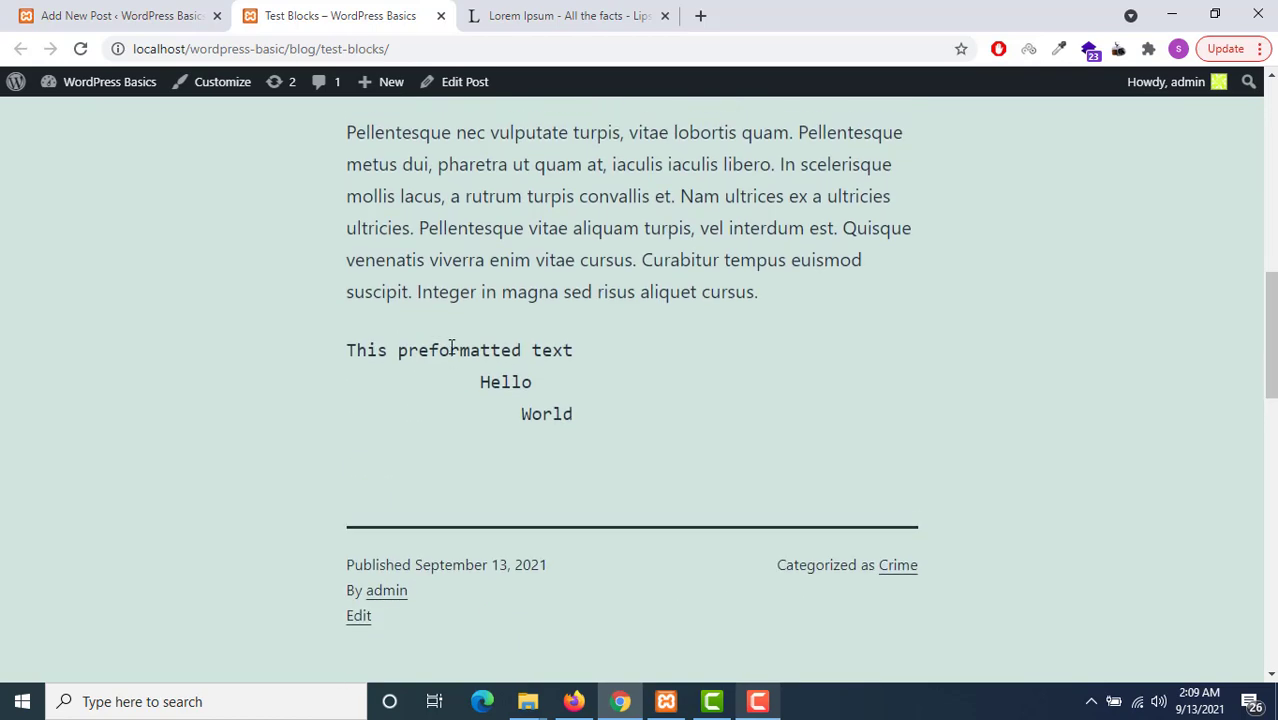
pyautogui.scroll(2, 450, 345)
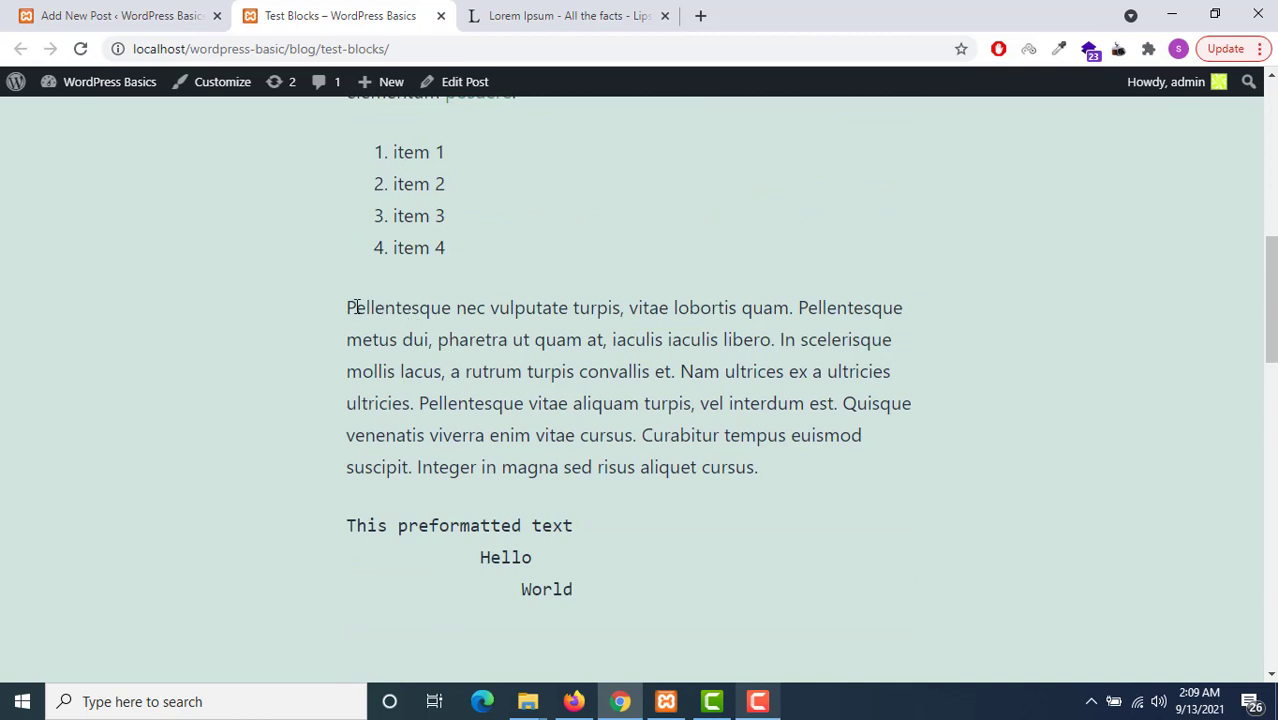
pyautogui.moveTo(347, 307); pyautogui.dragTo(456, 307)
# - Return to the post editor and copy all three lines of the Preformatted block
pyautogui.click(175, 12)
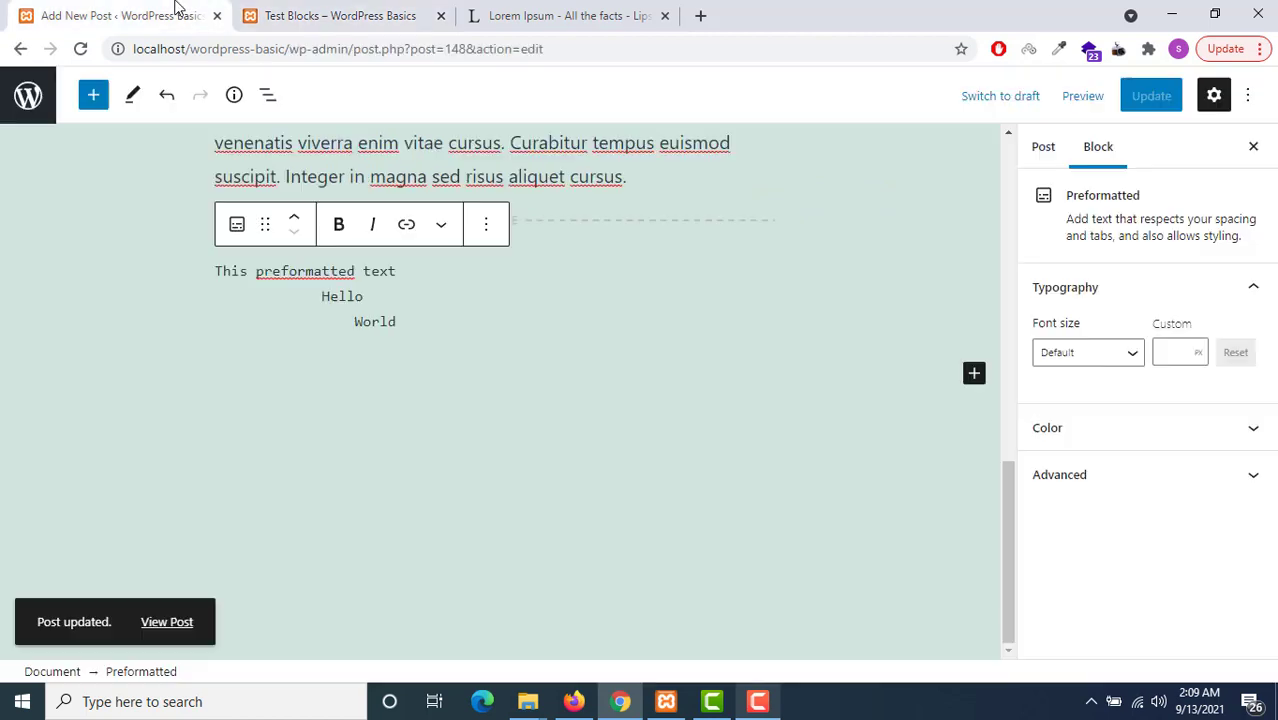
pyautogui.click(472, 340)
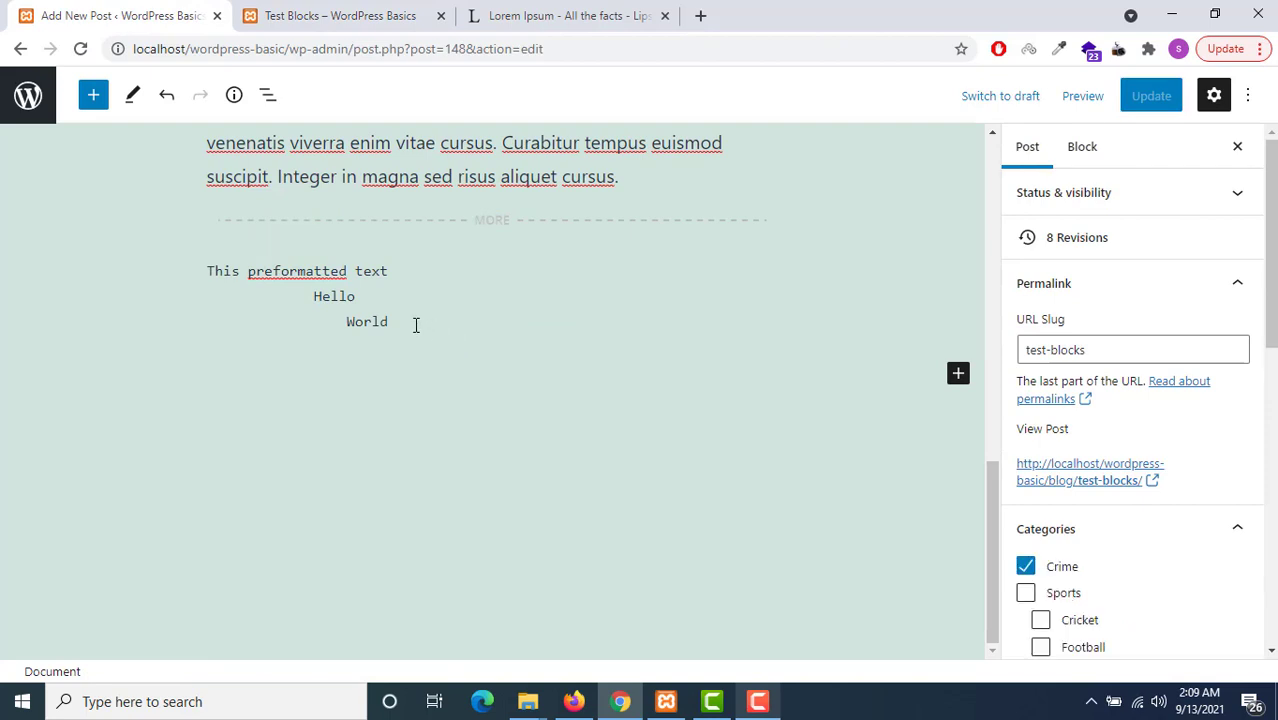
pyautogui.scroll(3, 590, 262)
pyautogui.scroll(-1, 360, 540)
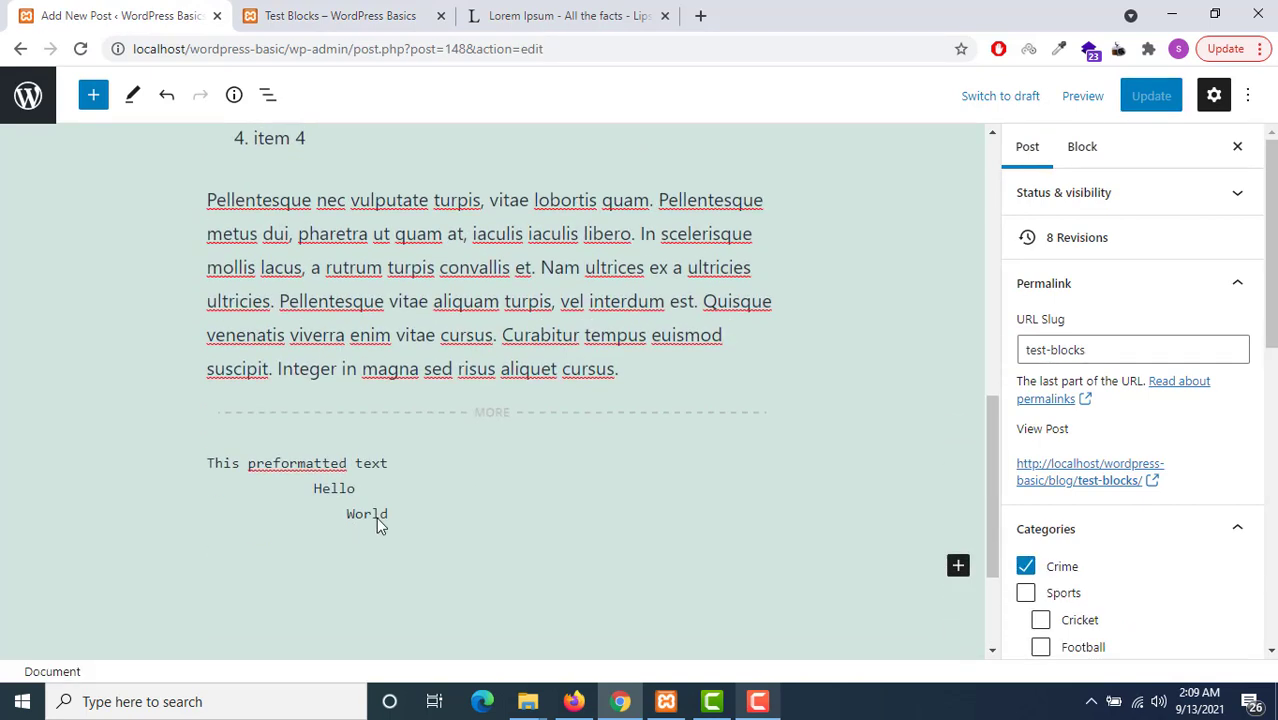
pyautogui.click(401, 497)
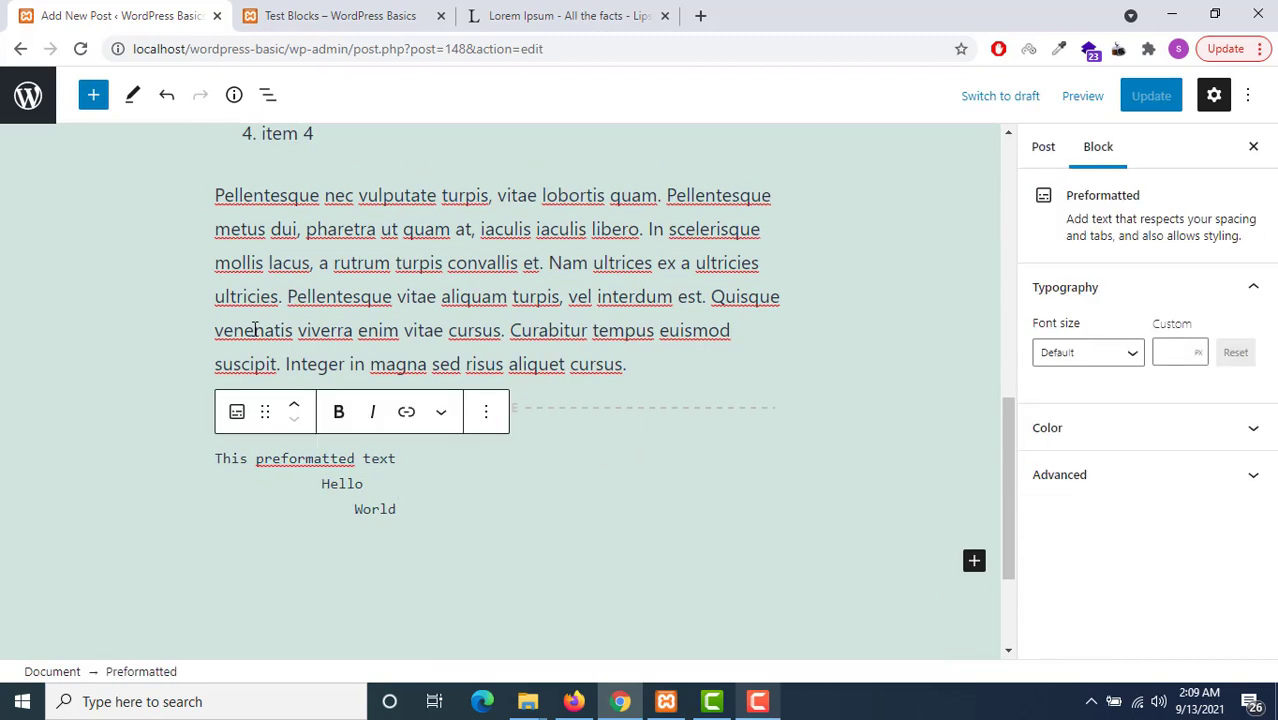
pyautogui.click(974, 562)
pyautogui.click(388, 508)
pyautogui.moveTo(415, 508); pyautogui.dragTo(216, 456)
pyautogui.hotkey('ctrl', 'c')
pyautogui.scroll(1, 459, 521)
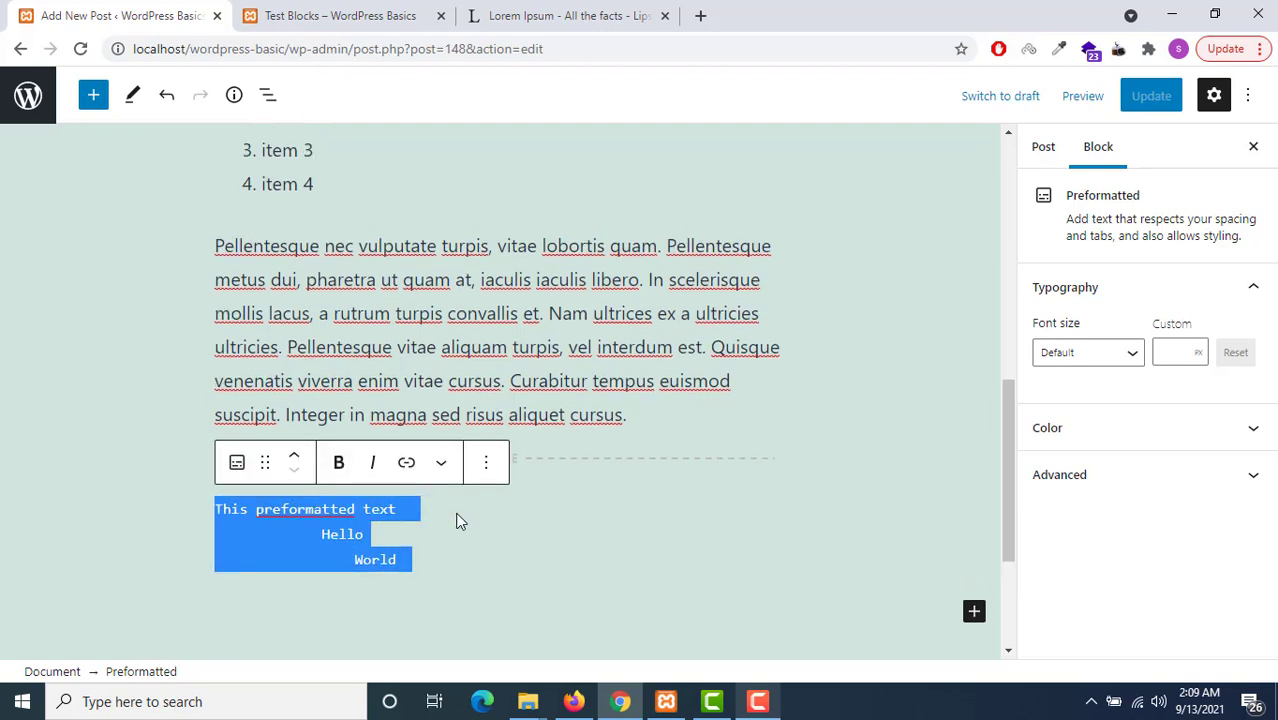
# - Add an empty paragraph block below the Preformatted block and place the cursor in it
pyautogui.scroll(-3, 860, 500)
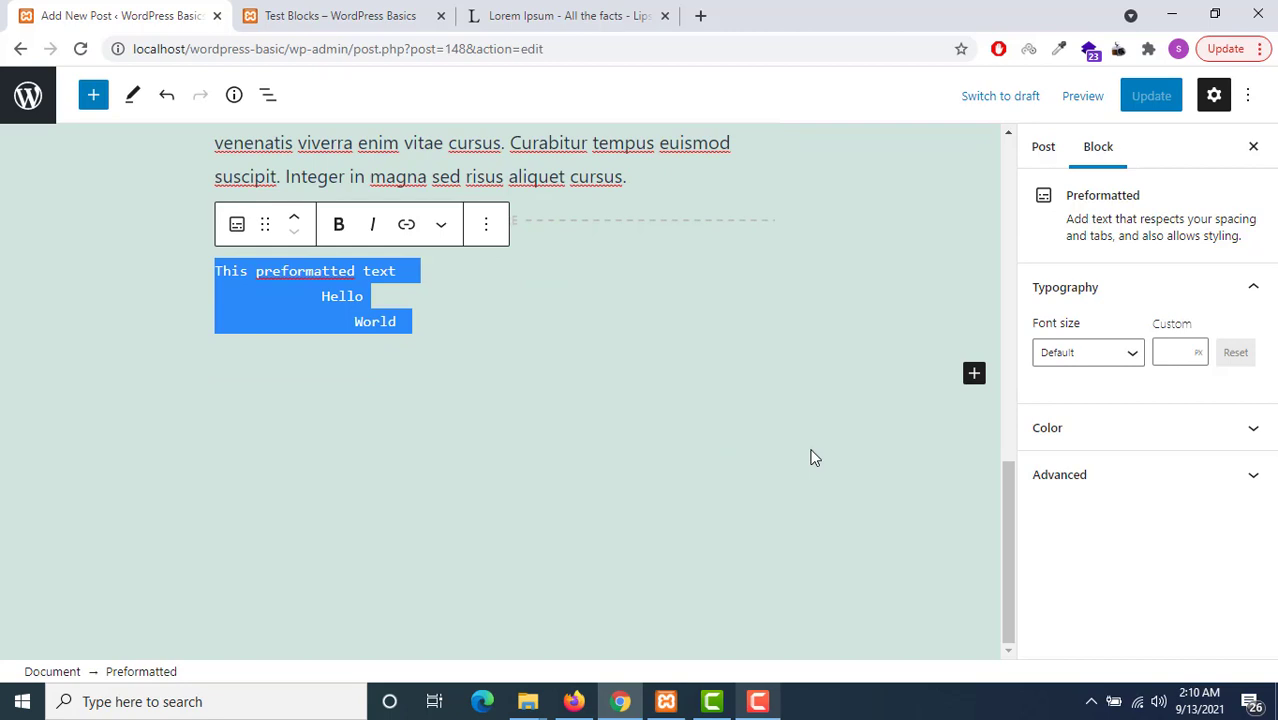
pyautogui.click(980, 374)
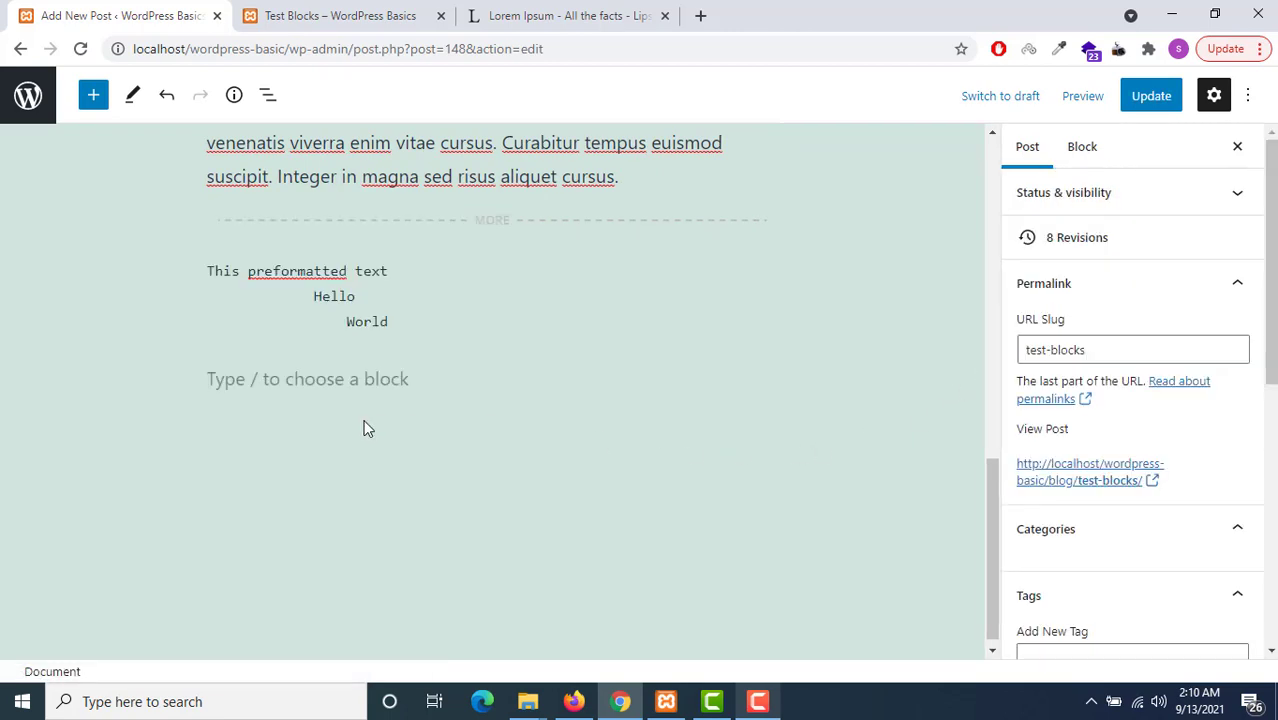
pyautogui.click(301, 389)
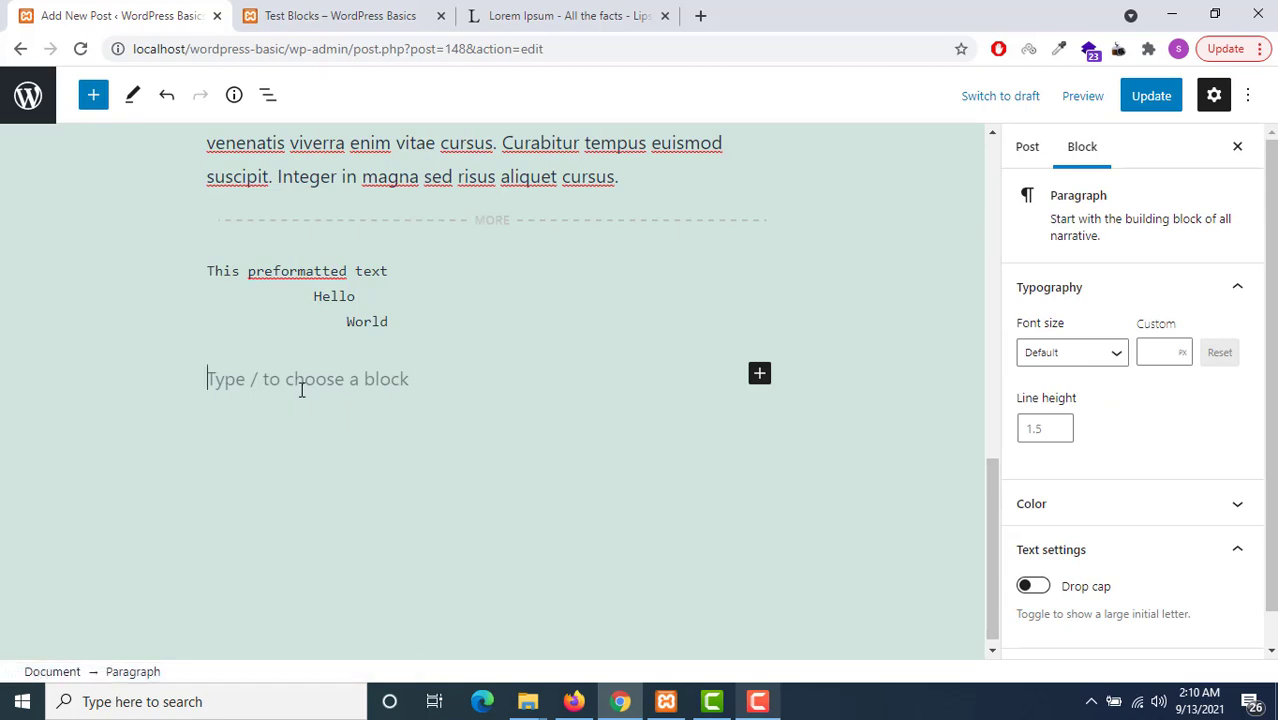
pyautogui.write('/par')
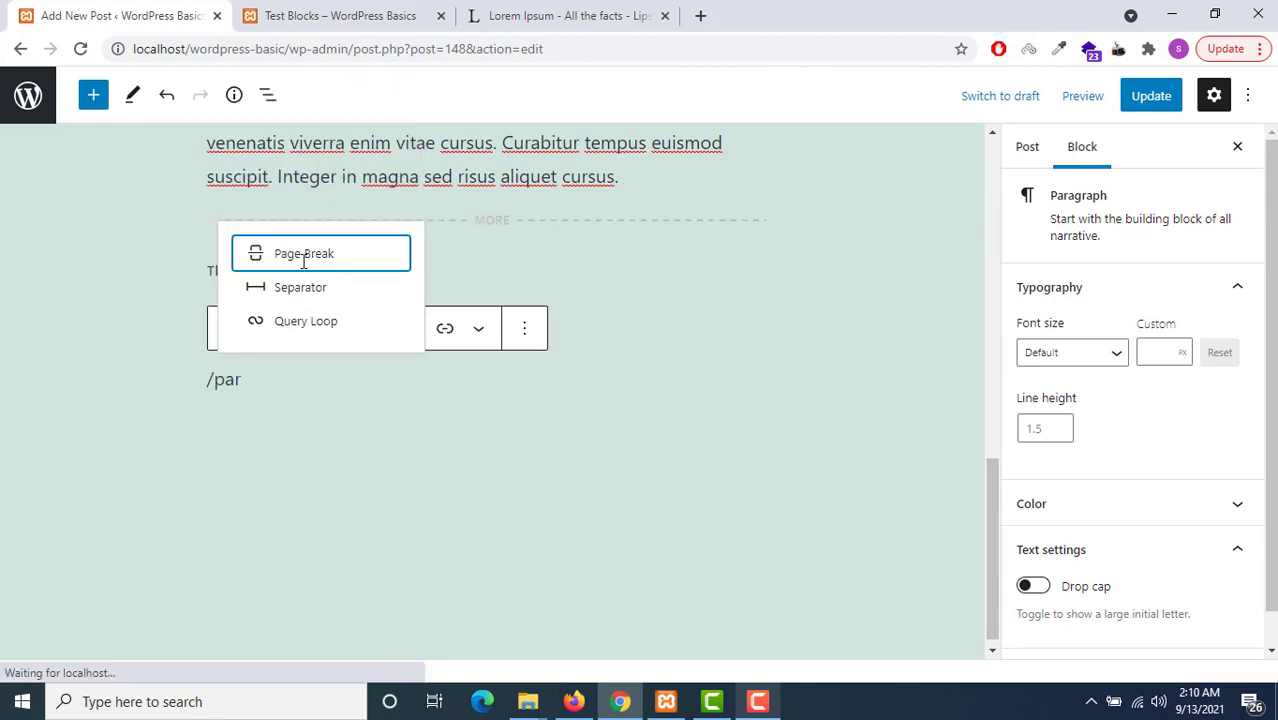
pyautogui.press('BackSpace')
pyautogui.press('BackSpace')
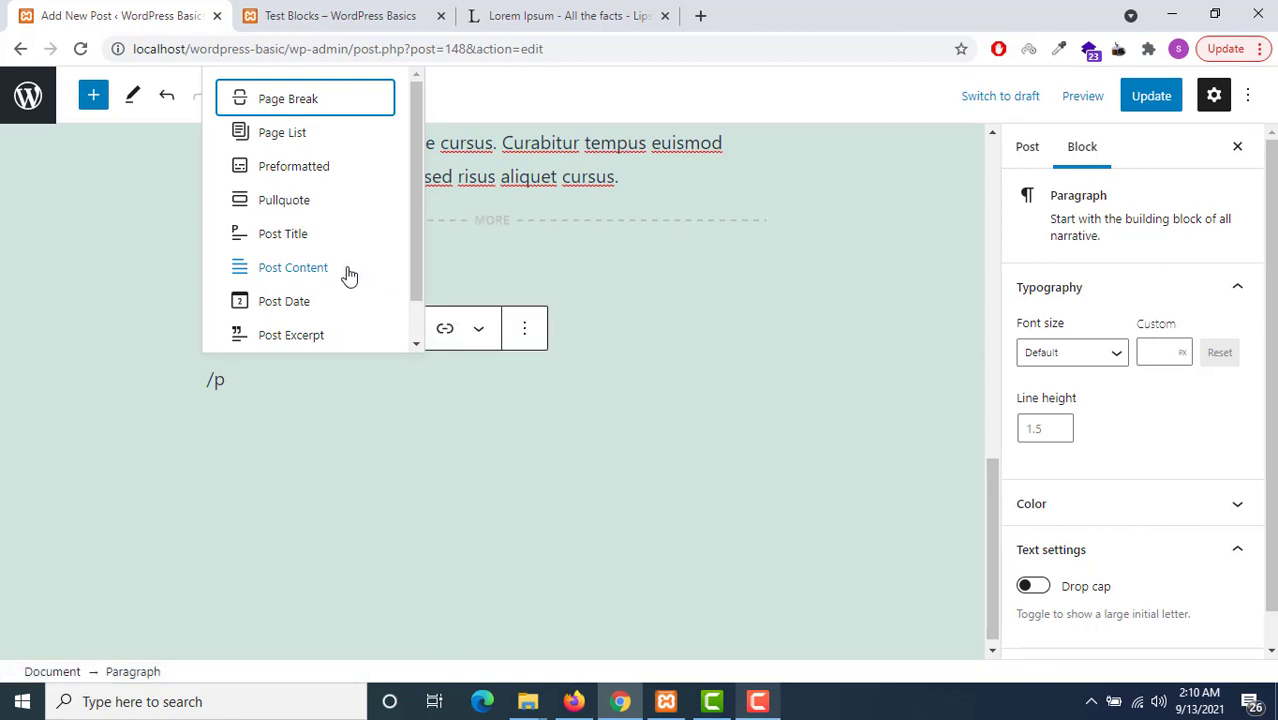
pyautogui.write('arag')
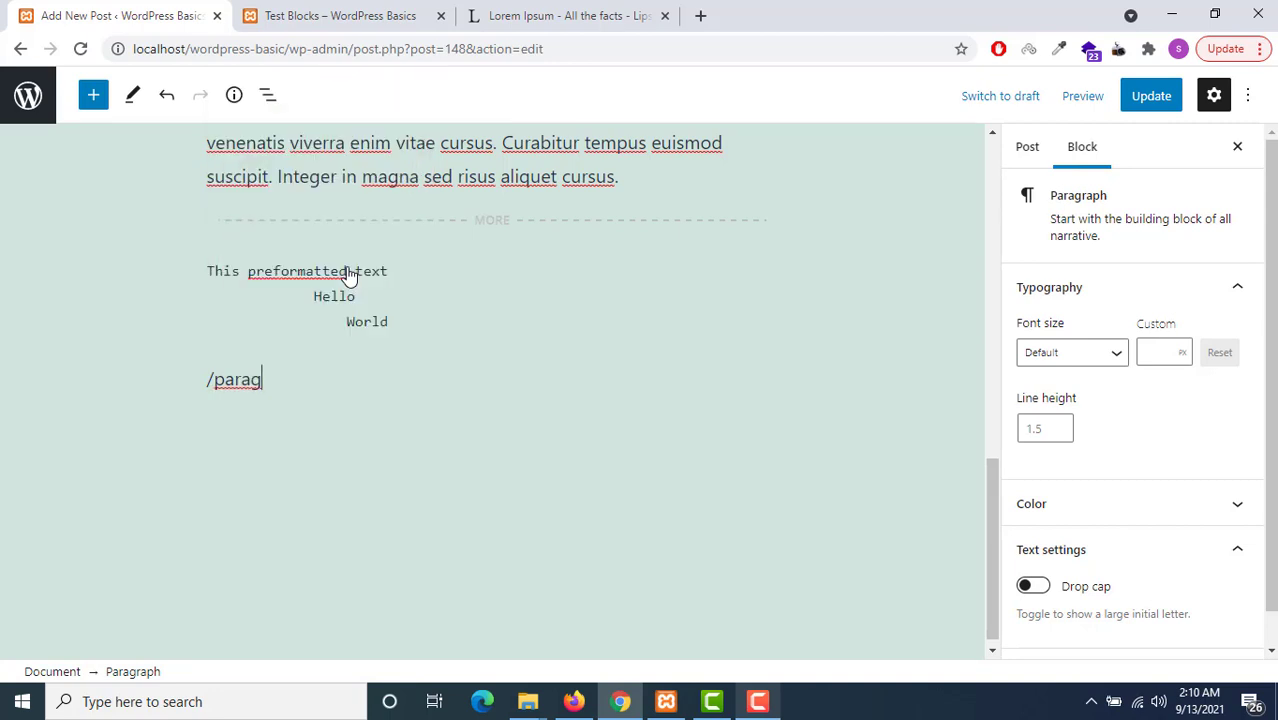
pyautogui.press('BackSpace')
pyautogui.press('BackSpace')
pyautogui.press('BackSpace')
pyautogui.press('BackSpace')
pyautogui.press('BackSpace')
pyautogui.press('BackSpace')
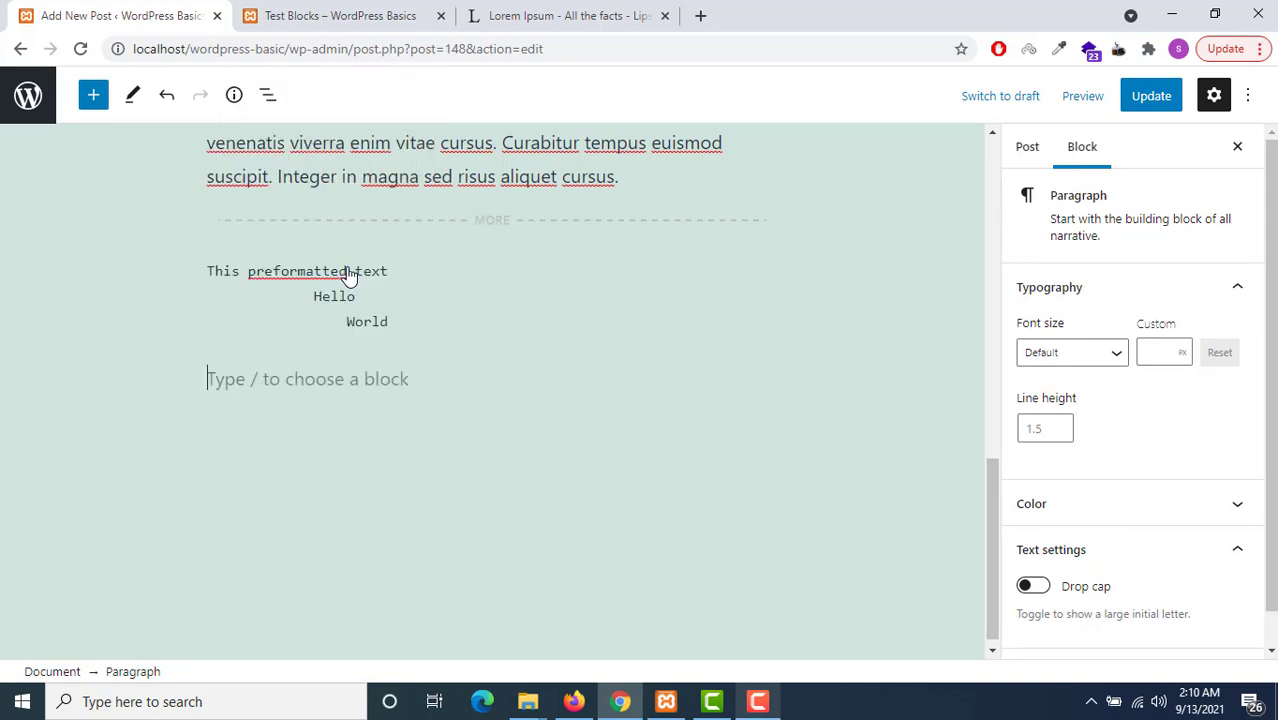
# - Paste the copied preformatted text into the empty paragraph block and split it into separate paragraphs before "Hello" and "World"
pyautogui.hotkey('ctrl', 'v')
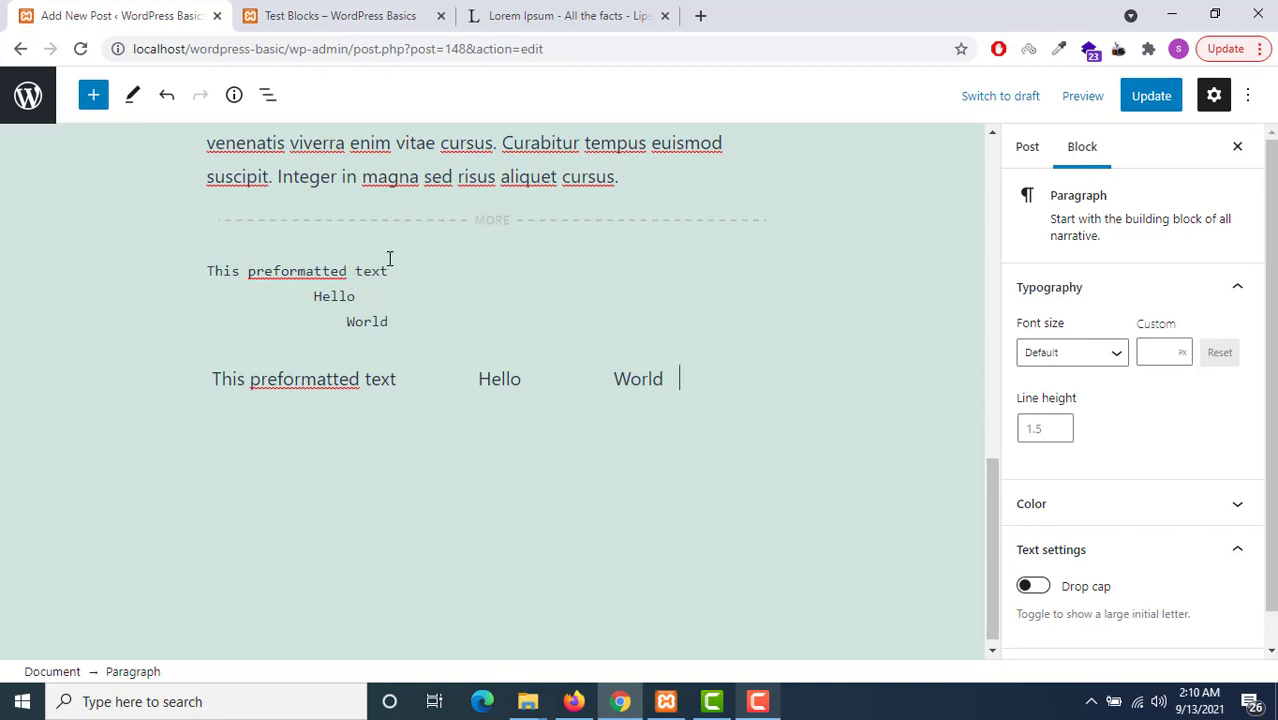
pyautogui.click(473, 379)
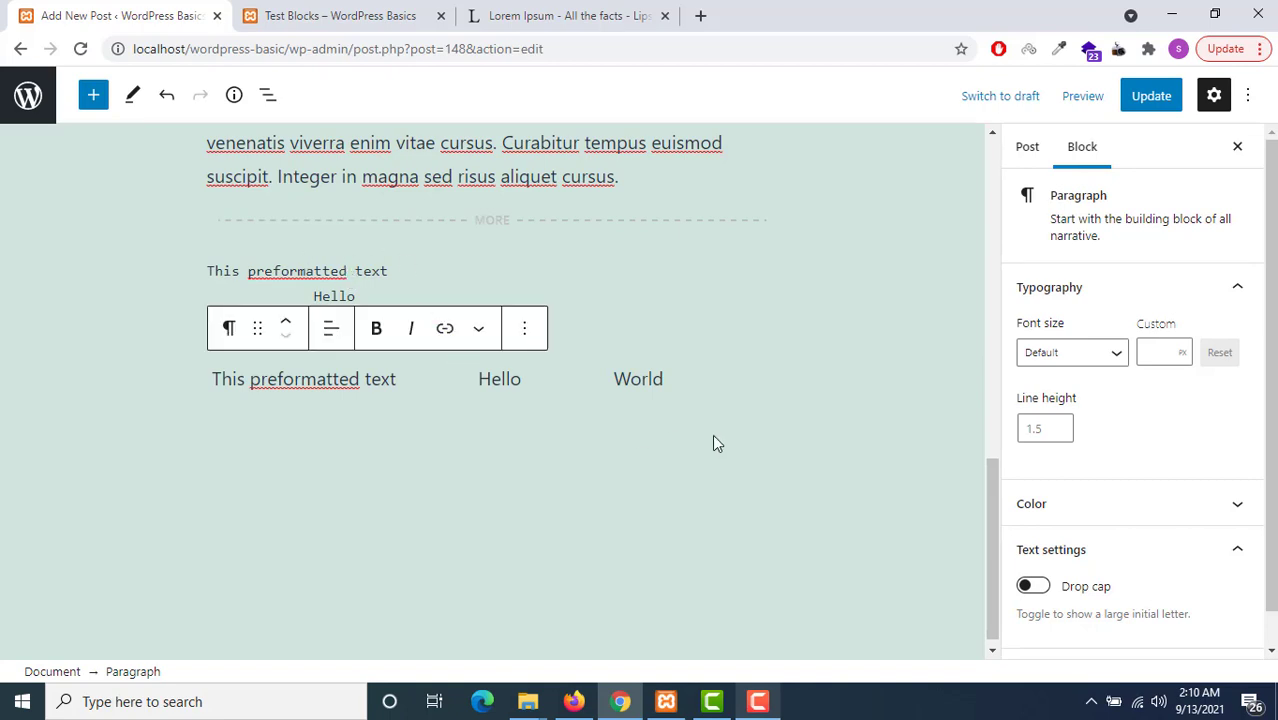
pyautogui.press('Return')
pyautogui.press('Tab')
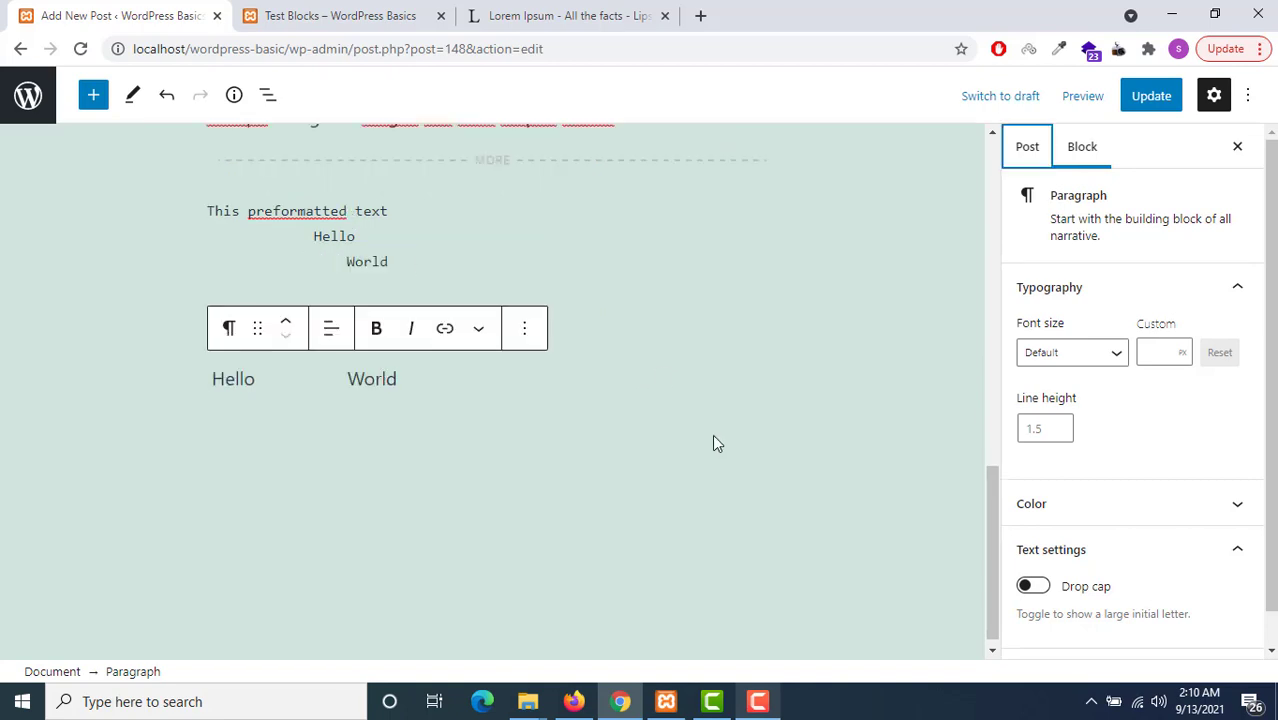
pyautogui.click(411, 379)
pyautogui.click(299, 378)
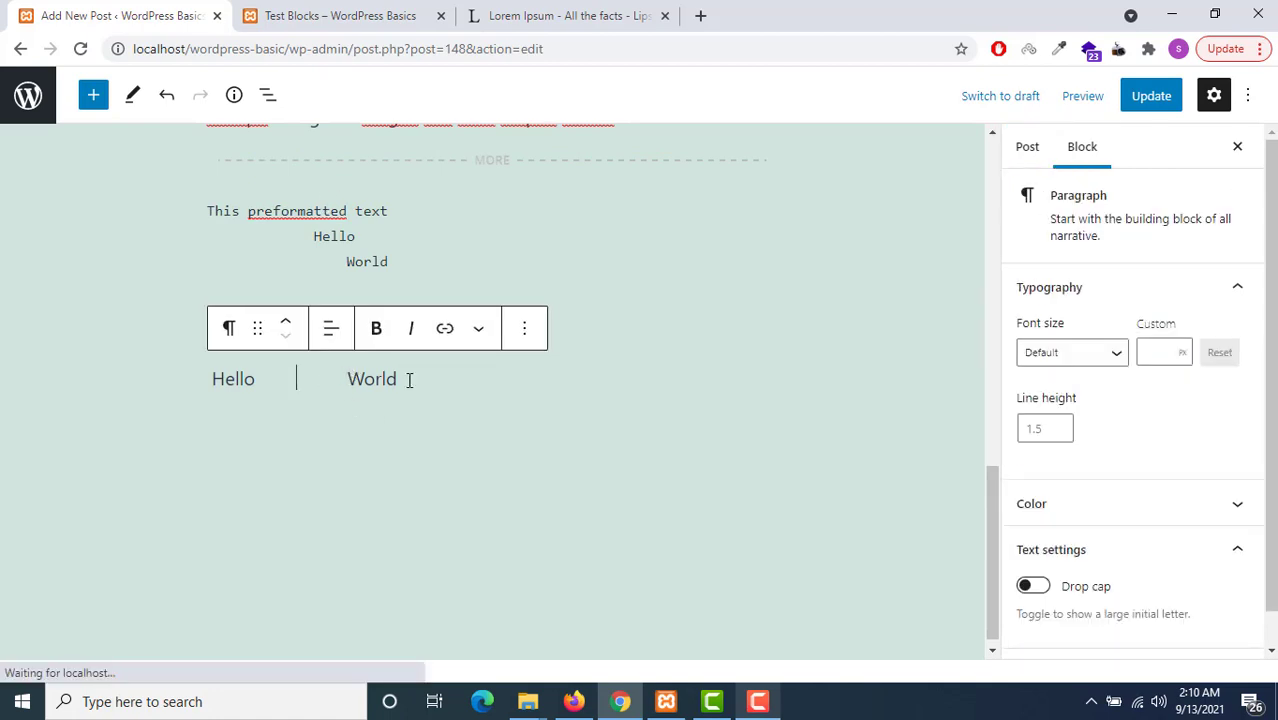
pyautogui.press('Return')
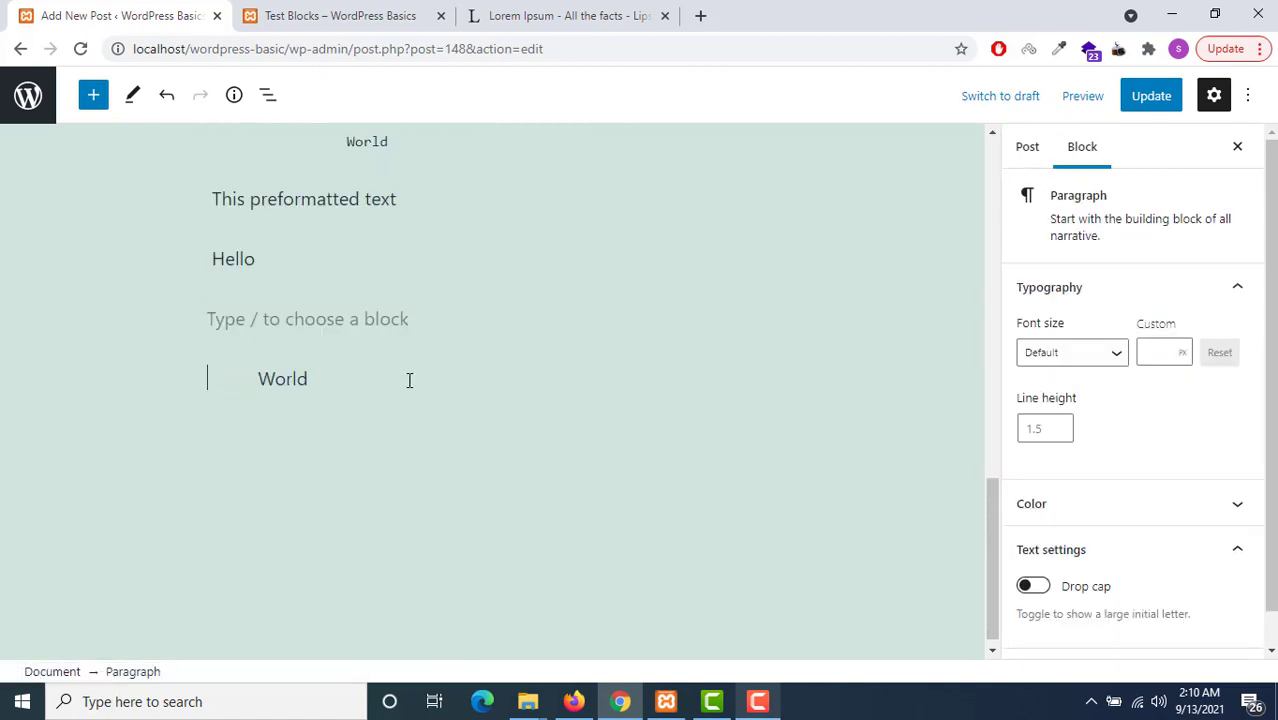
# - Undo the extra empty paragraph between "Hello" and "World", check the three paragraph blocks, and update the post
pyautogui.hotkey('ctrl', 'z')
pyautogui.click(344, 386)
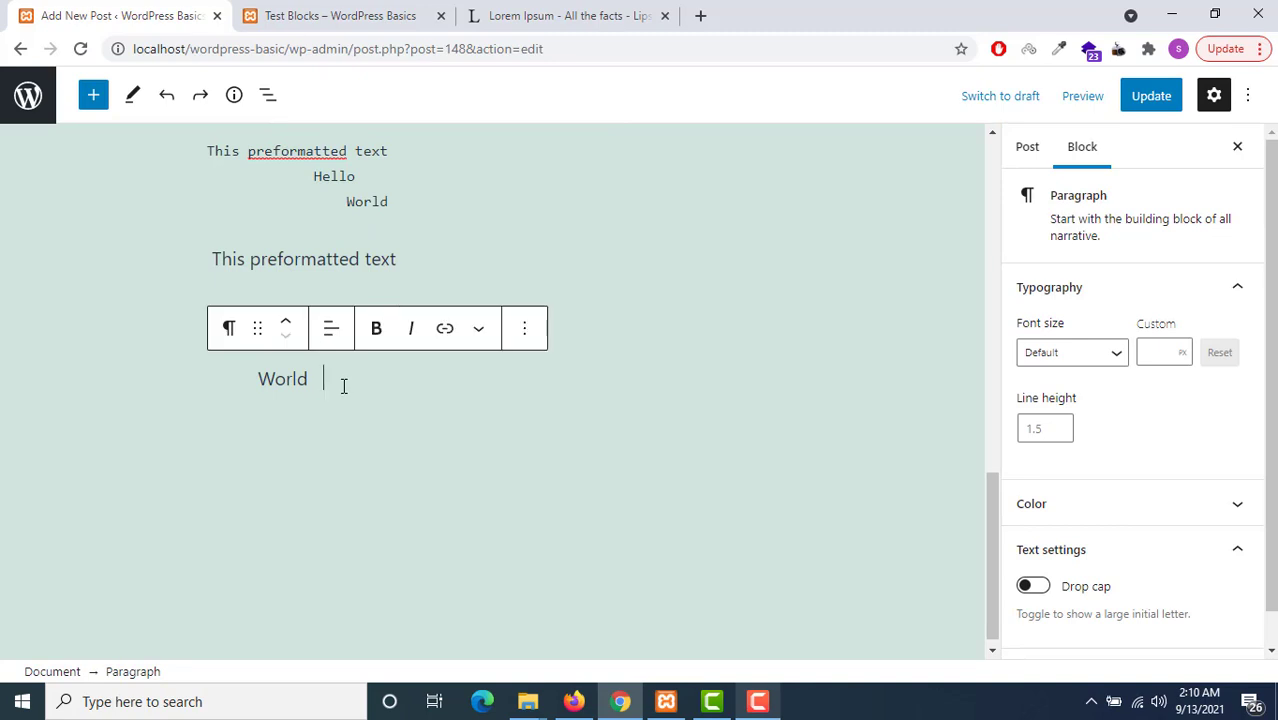
pyautogui.click(228, 328)
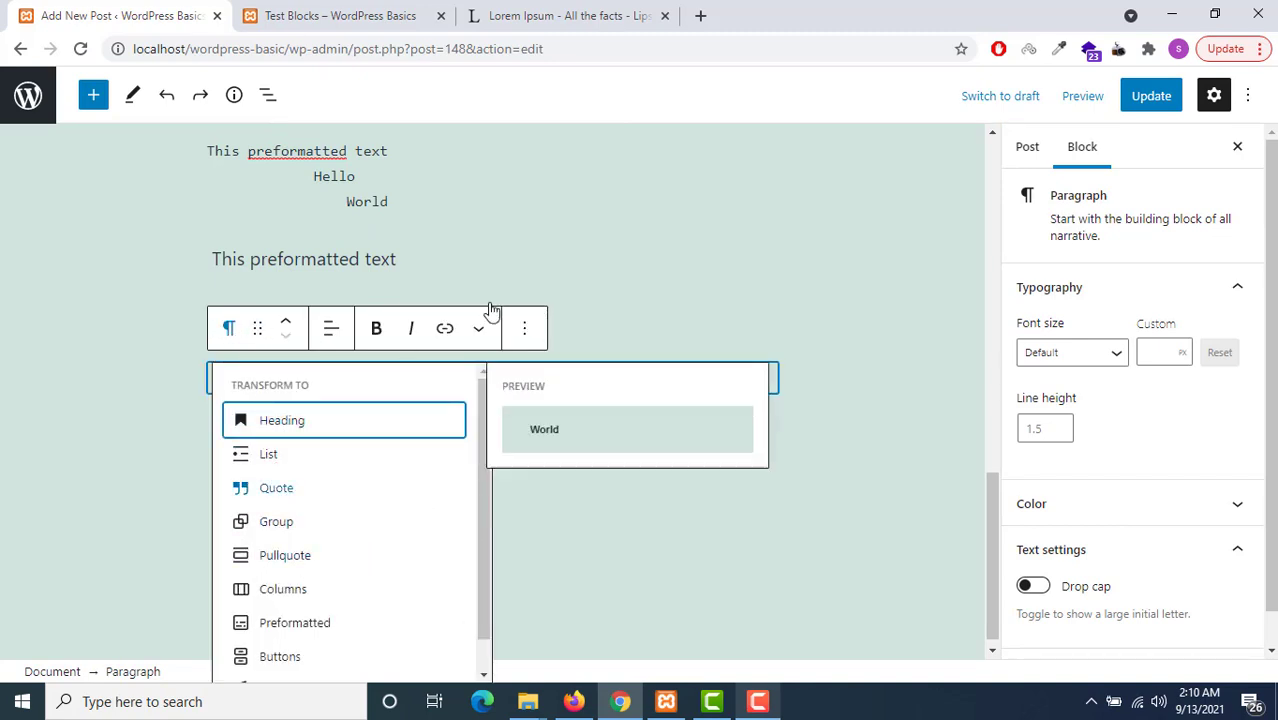
pyautogui.click(571, 252)
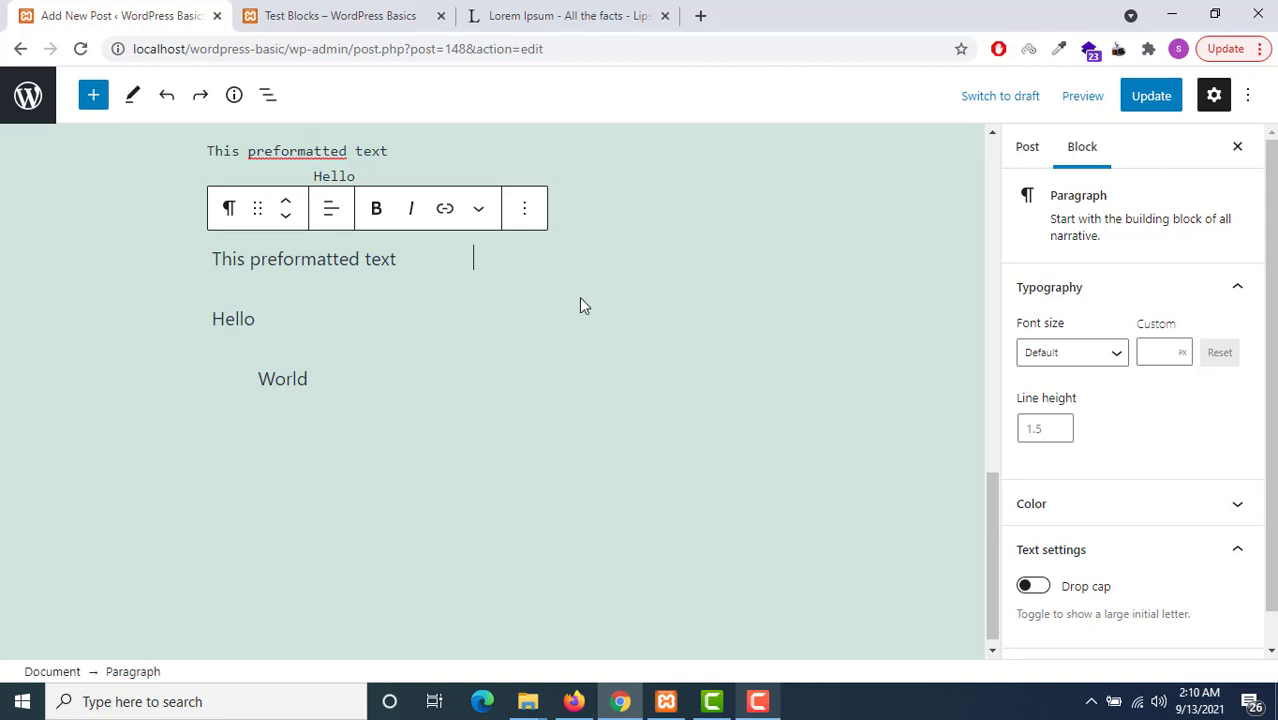
pyautogui.click(214, 319)
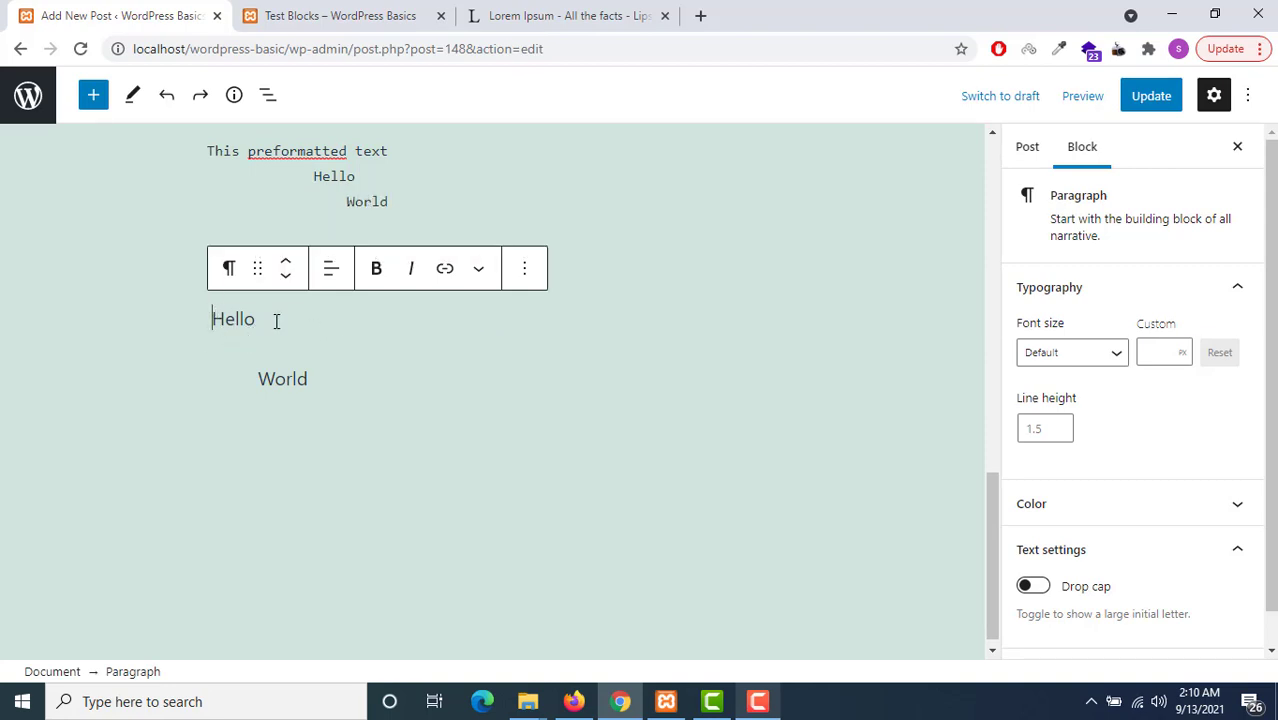
pyautogui.click(257, 378)
pyautogui.click(1137, 105)
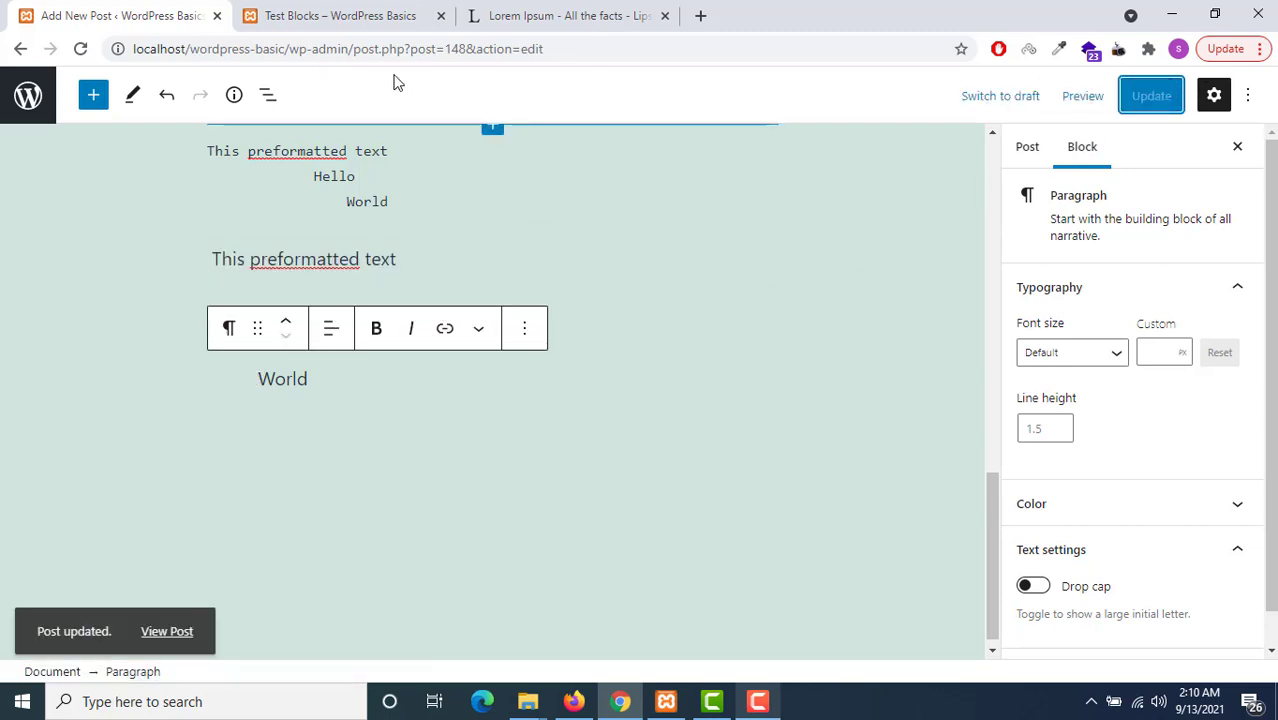
# - Reload the published Test Blocks page and compare the spacing of the preformatted lines with the regular paragraphs below them
pyautogui.click(308, 15)
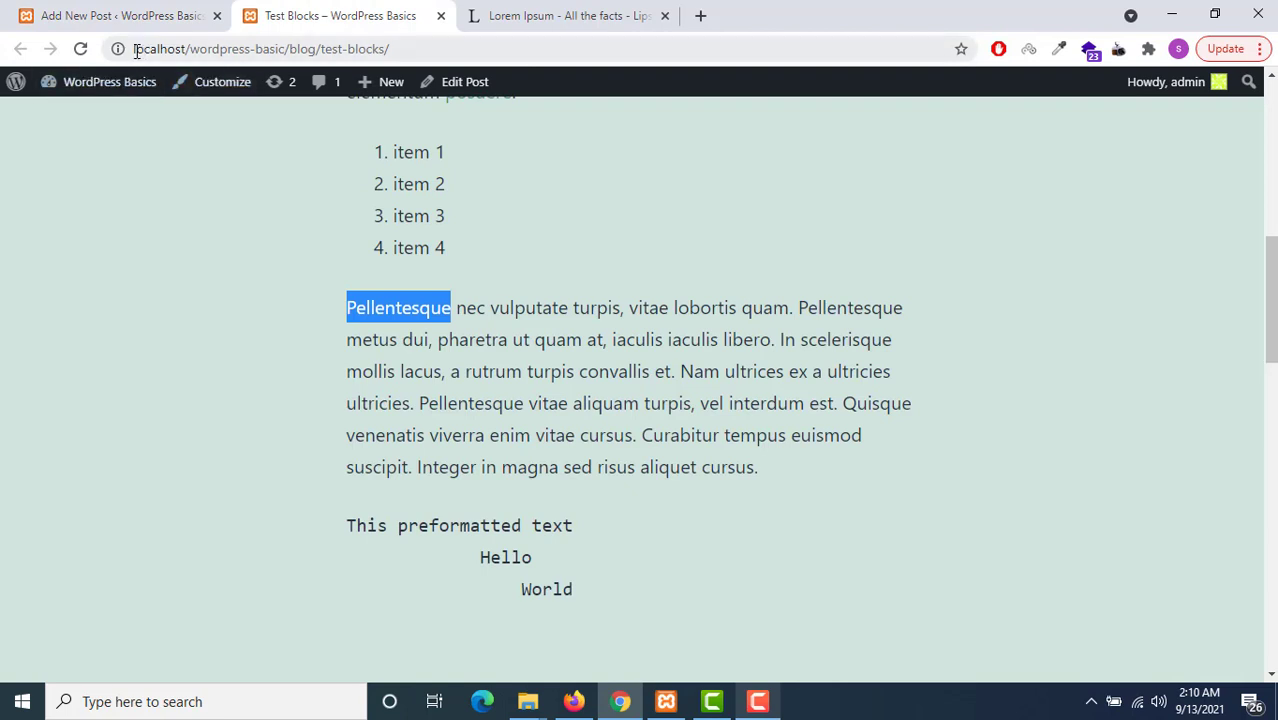
pyautogui.click(79, 49)
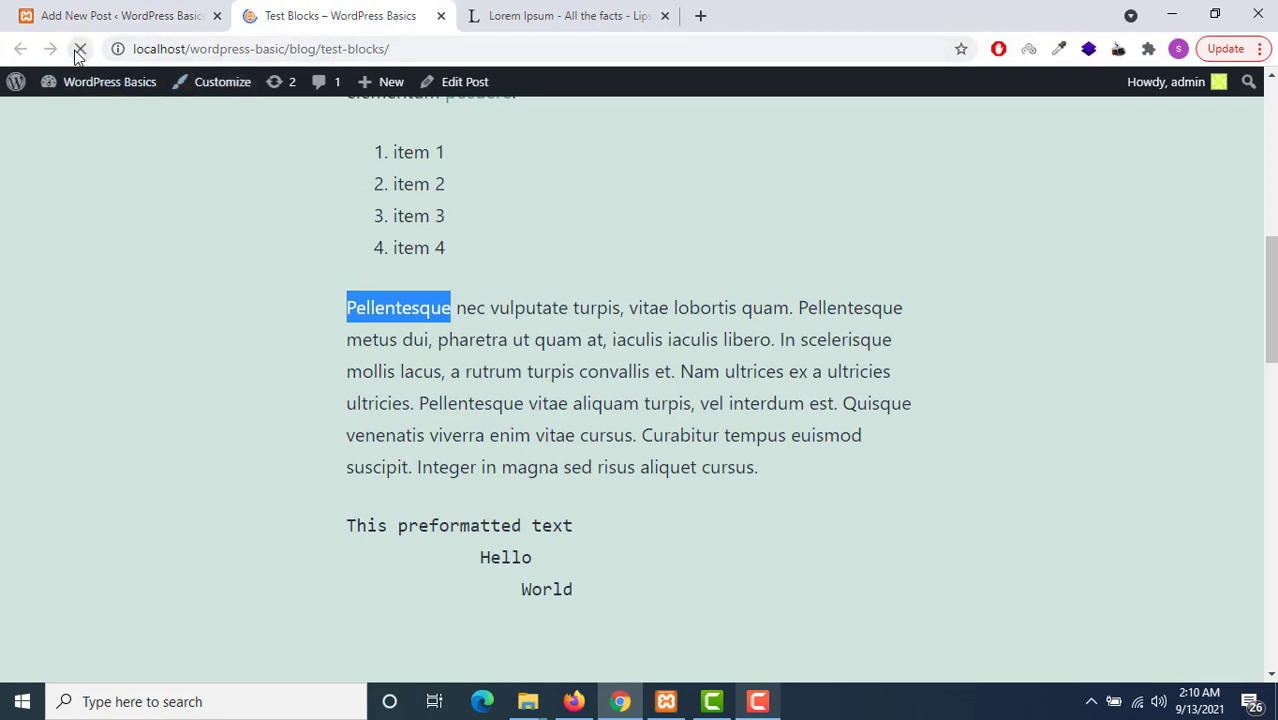
pyautogui.scroll(-3, 553, 413)
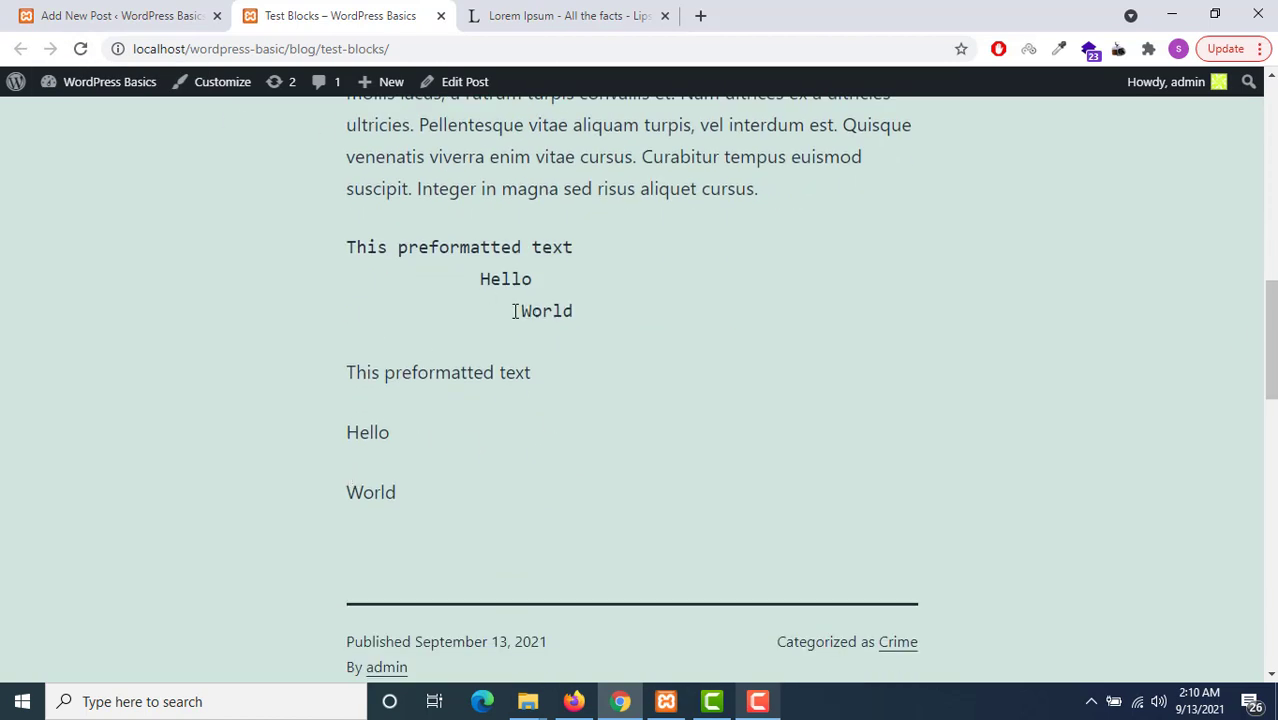
pyautogui.moveTo(515, 311); pyautogui.dragTo(408, 282)
pyautogui.click(459, 284)
# - Return to the post editor and remove the "World", "Hello" and "This preformatted text" paragraph blocks below the Preformatted block
pyautogui.click(192, 16)
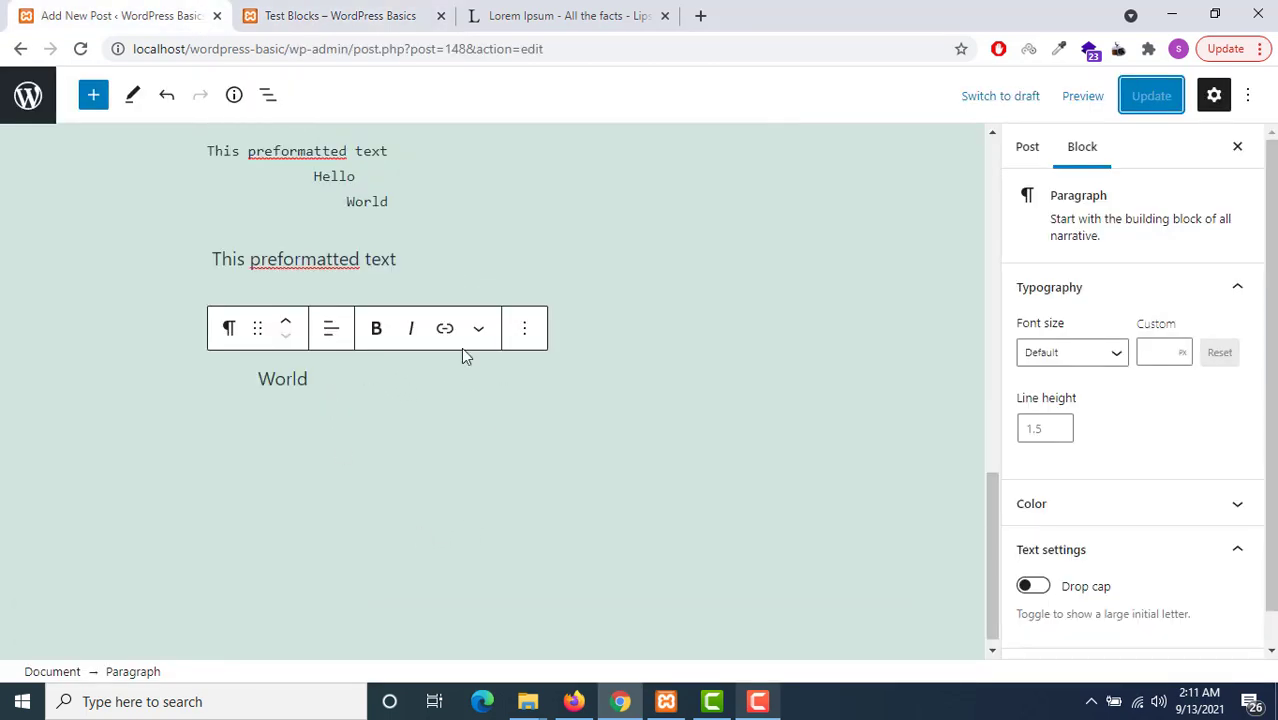
pyautogui.click(524, 330)
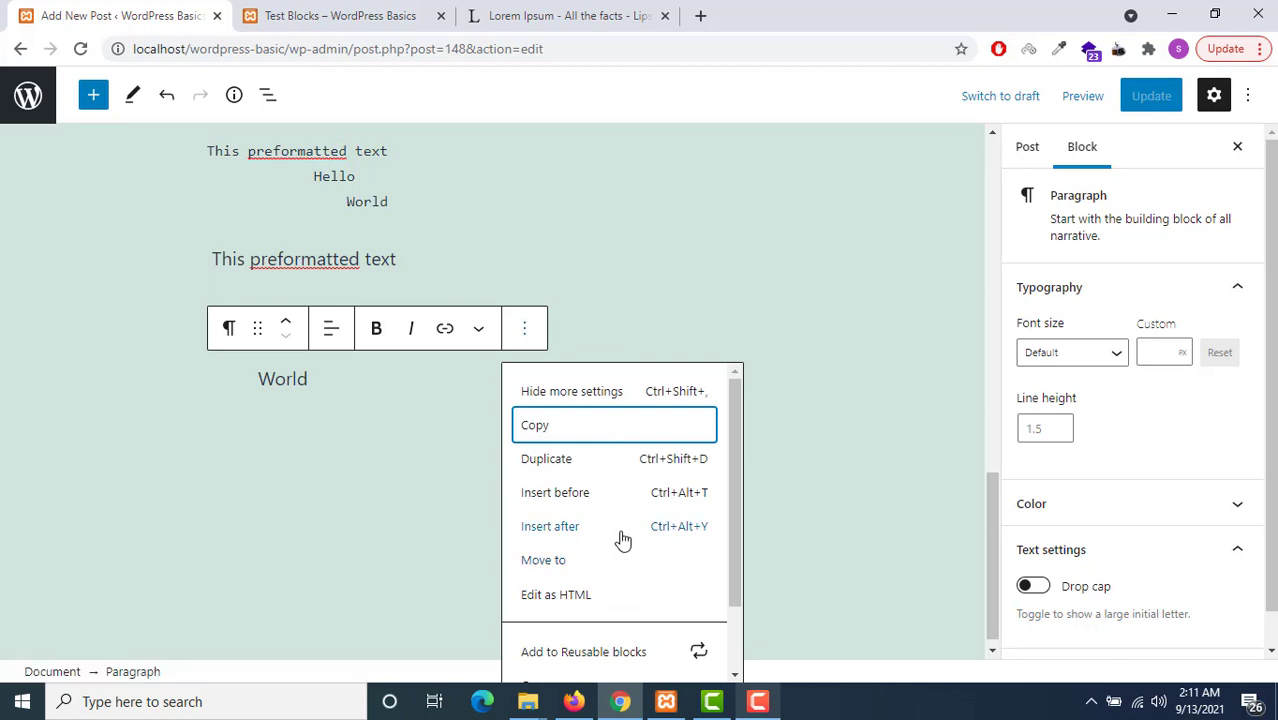
pyautogui.scroll(-2, 622, 540)
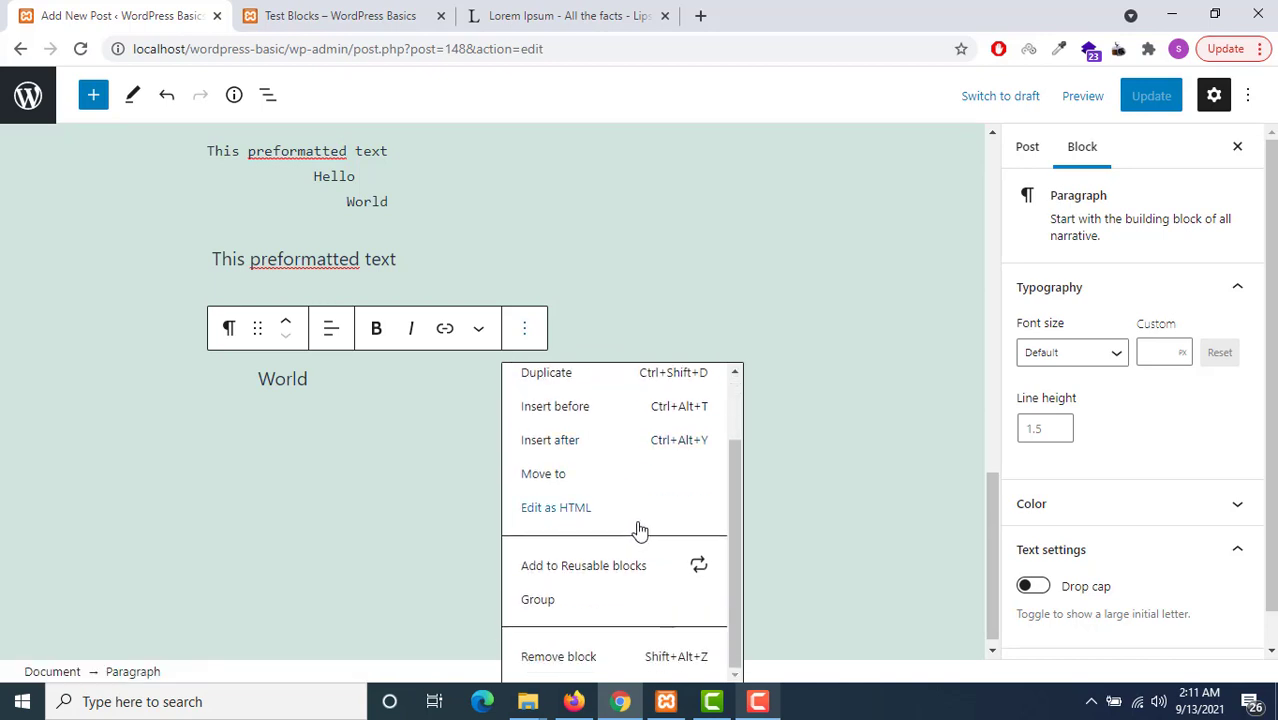
pyautogui.click(625, 658)
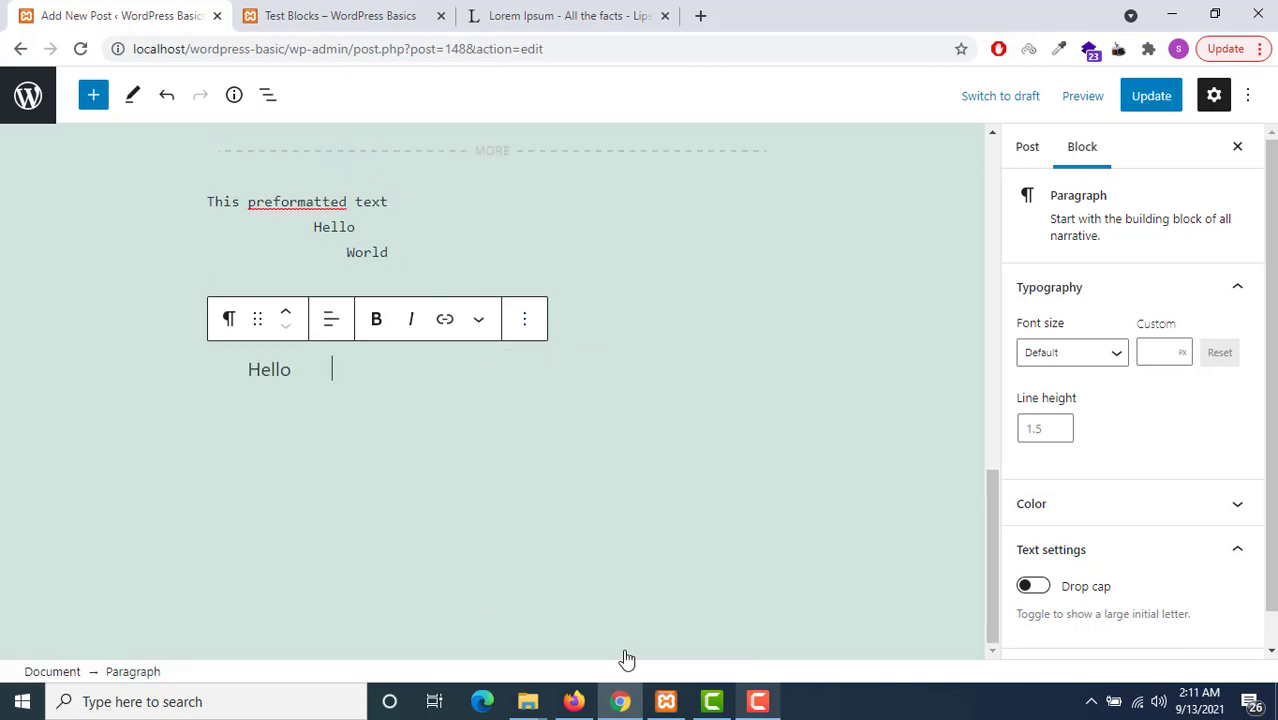
pyautogui.click(525, 326)
pyautogui.scroll(-2, 625, 620)
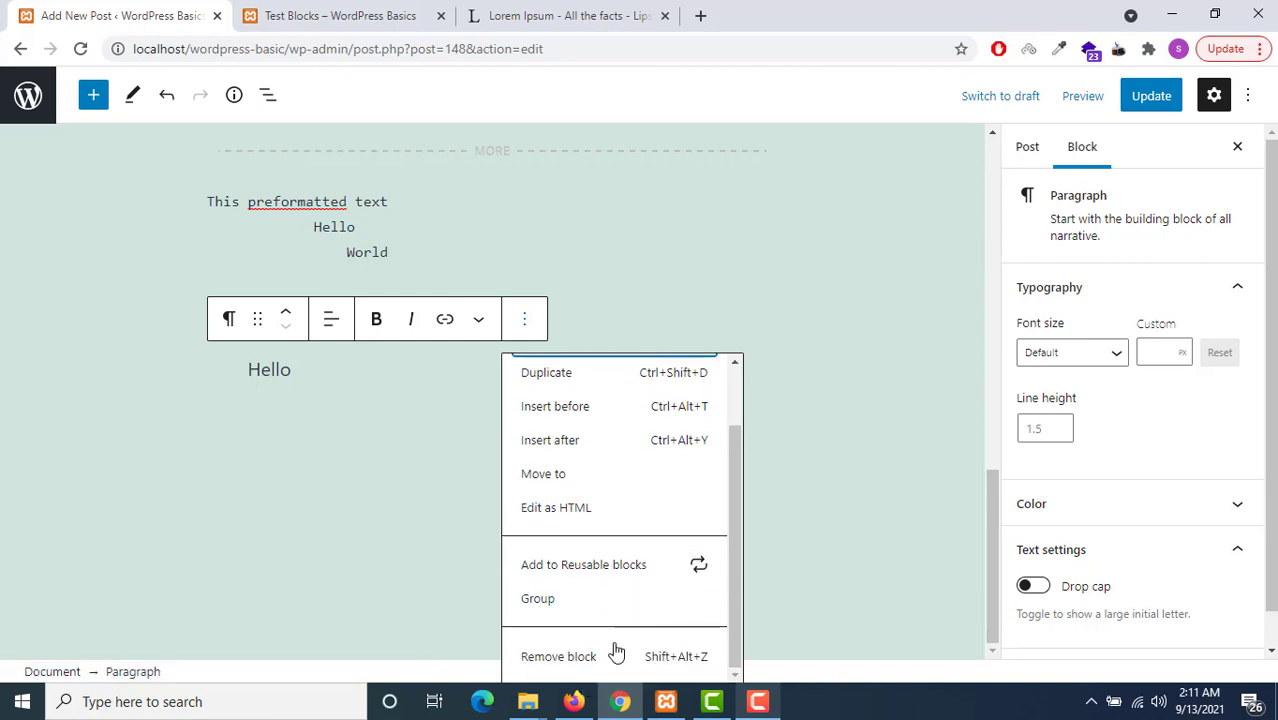
pyautogui.click(602, 654)
pyautogui.click(465, 470)
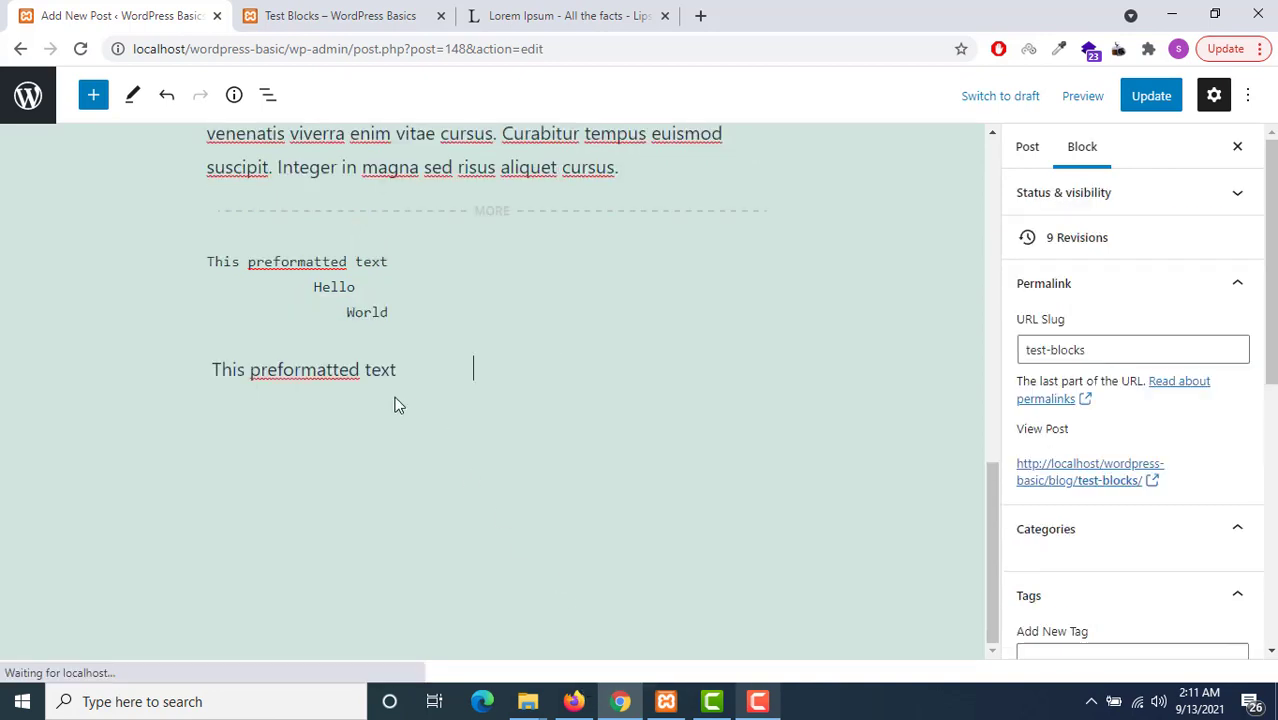
pyautogui.click(463, 365)
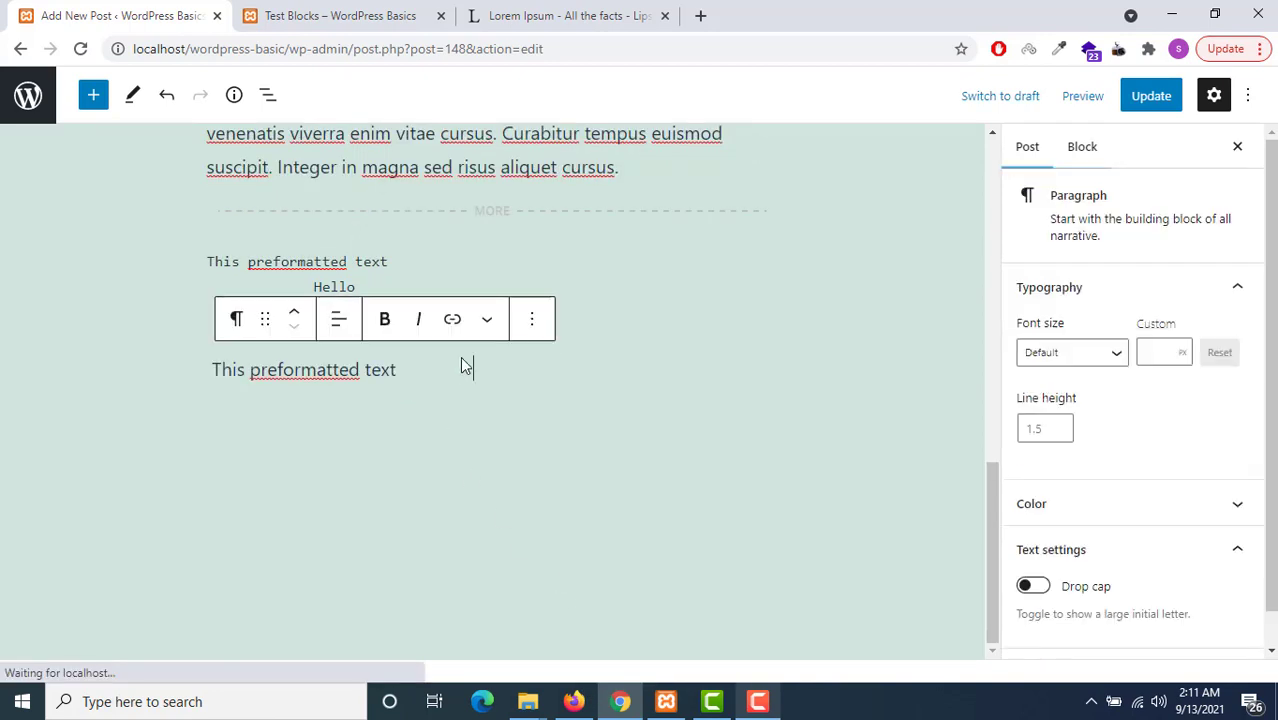
pyautogui.click(524, 318)
pyautogui.scroll(-2, 625, 622)
pyautogui.click(594, 657)
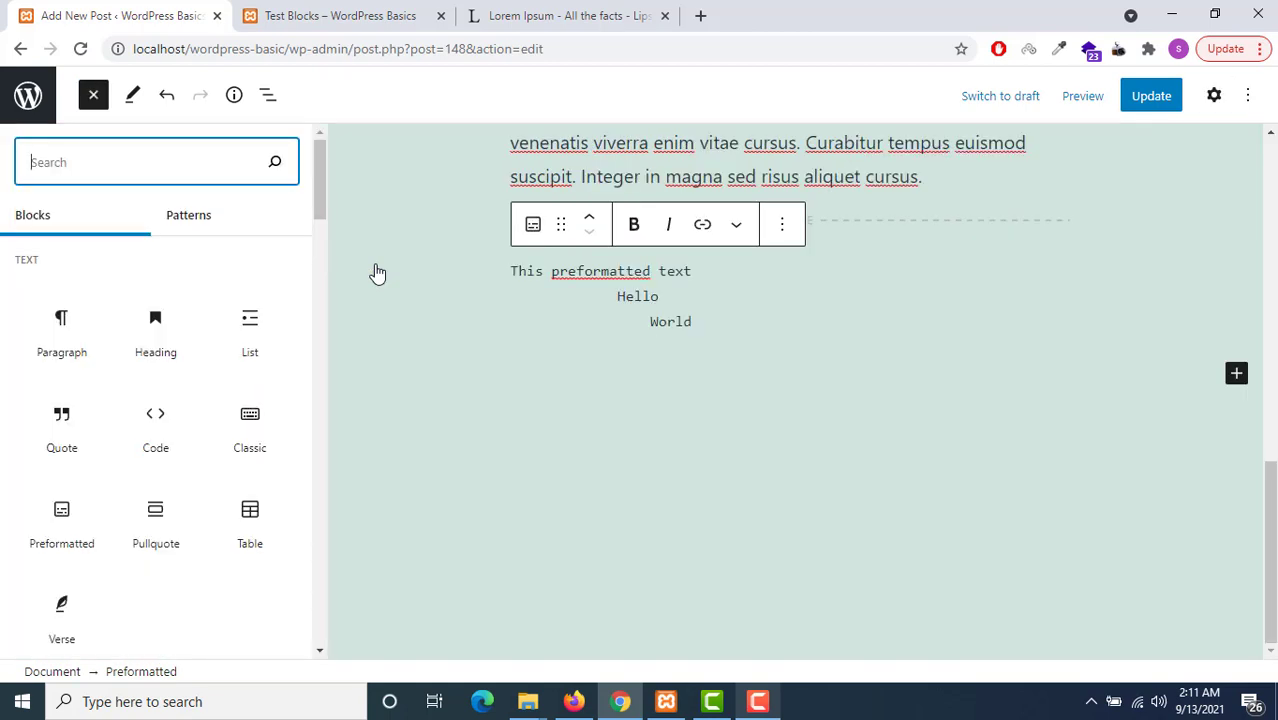
# - Insert a Pullquote block below the Preformatted block and display its block settings
pyautogui.click(186, 546)
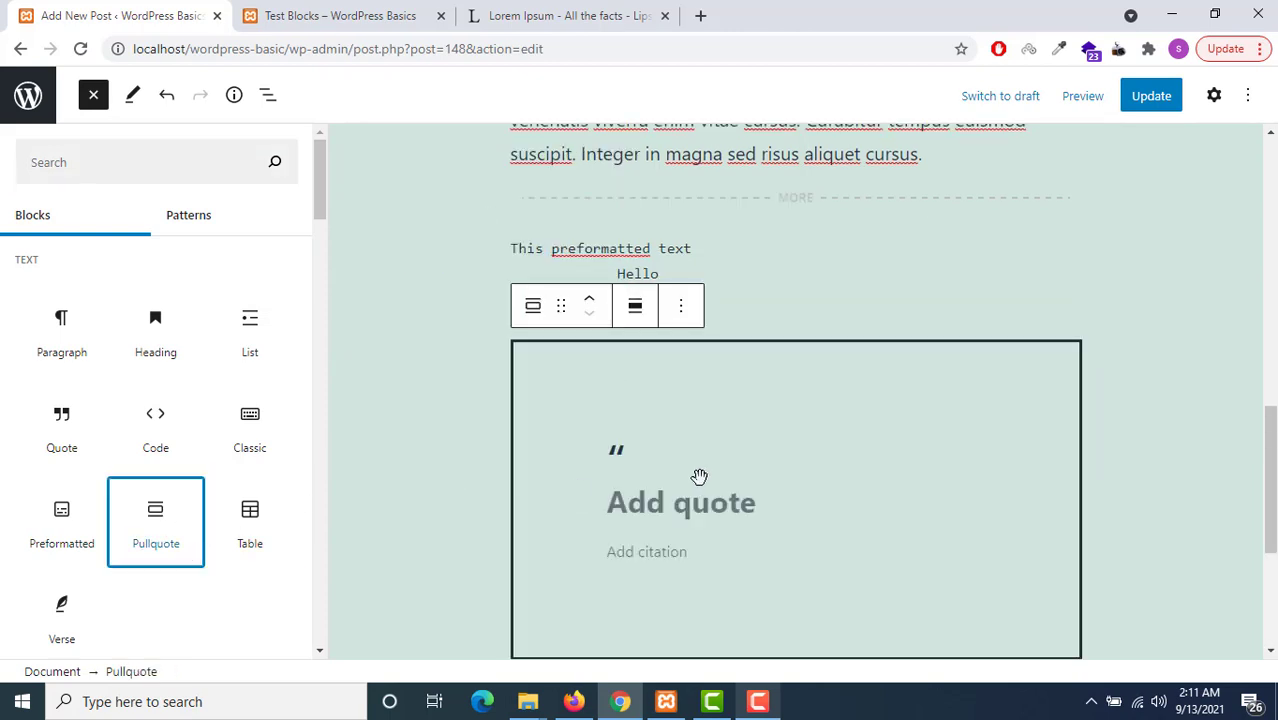
pyautogui.click(1213, 96)
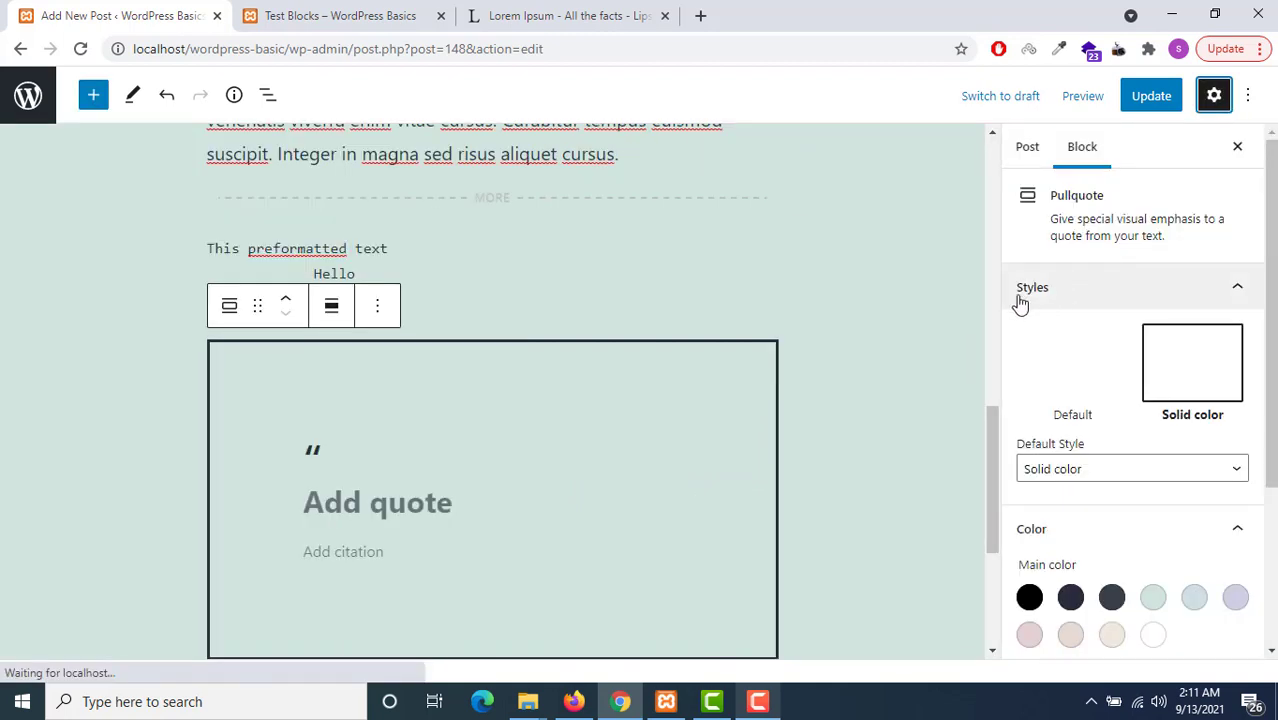
pyautogui.click(1162, 218)
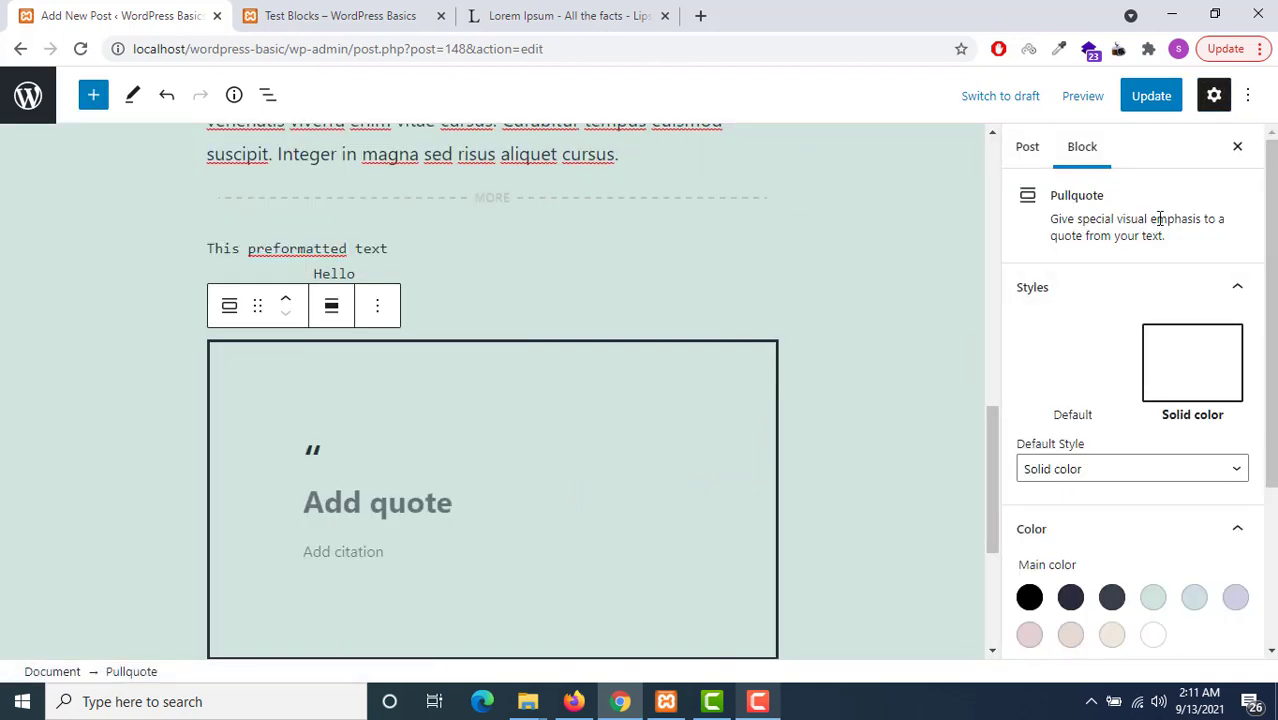
# - Copy the description "Give special visual emphasis to a quote from your text" into the pullquote and enter a person's first name as the citation
pyautogui.click(381, 495)
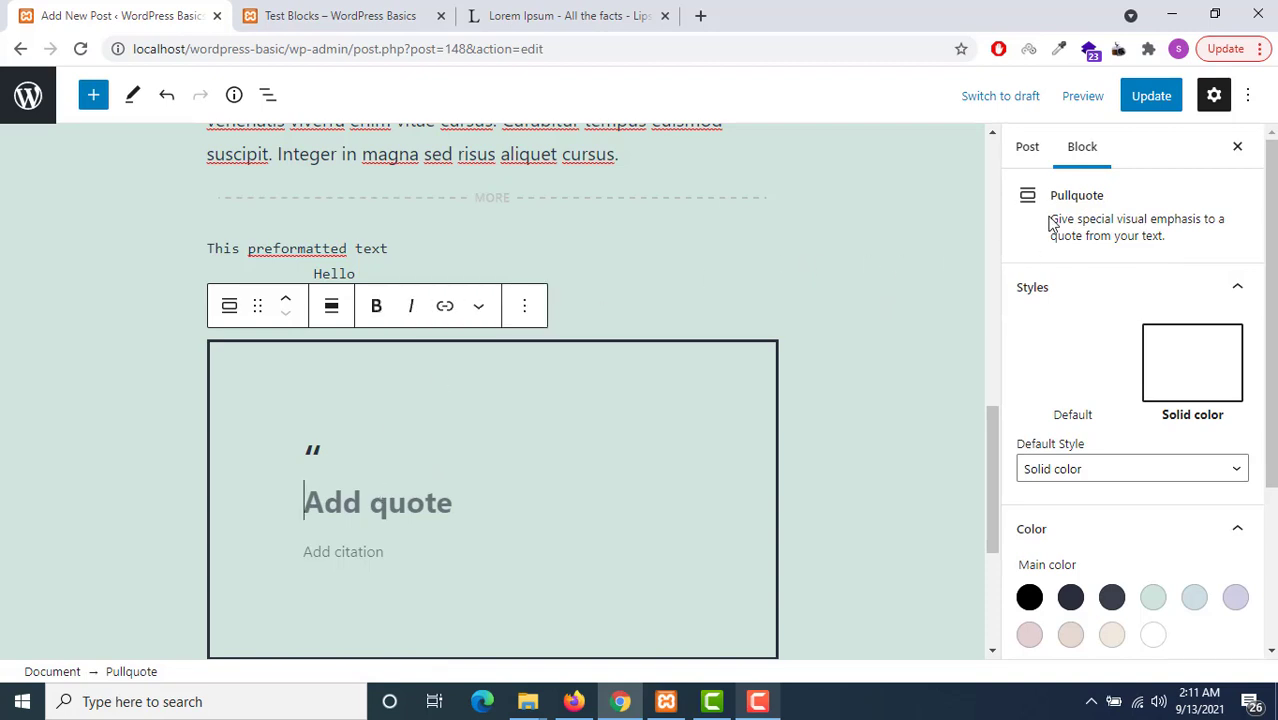
pyautogui.moveTo(1048, 218); pyautogui.dragTo(1162, 237)
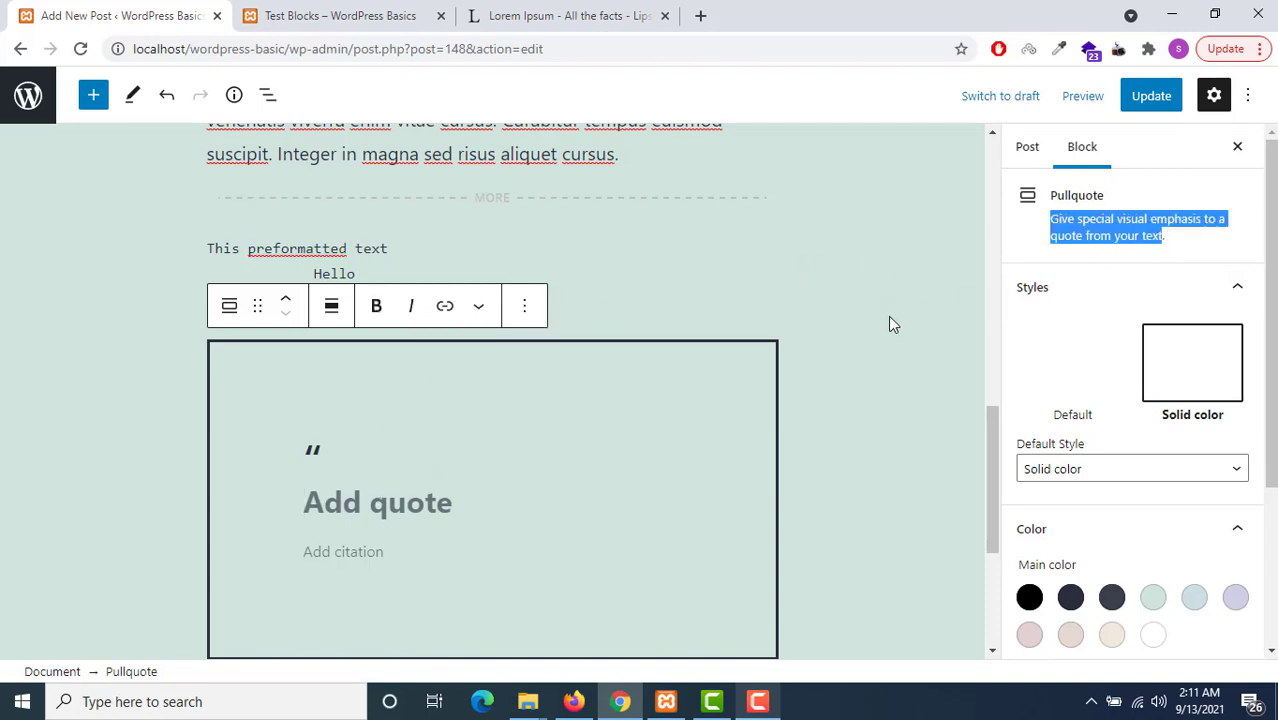
pyautogui.click(391, 492)
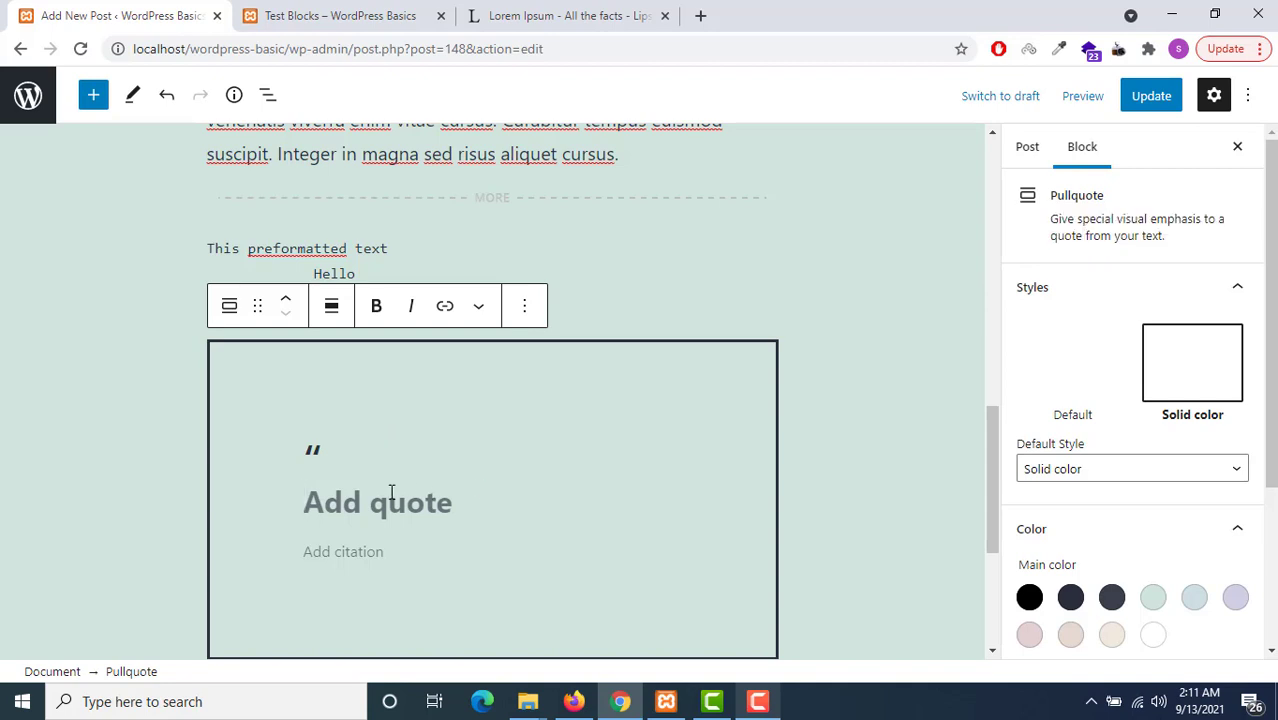
pyautogui.write('Give special visual emphasis to a quote from your text')
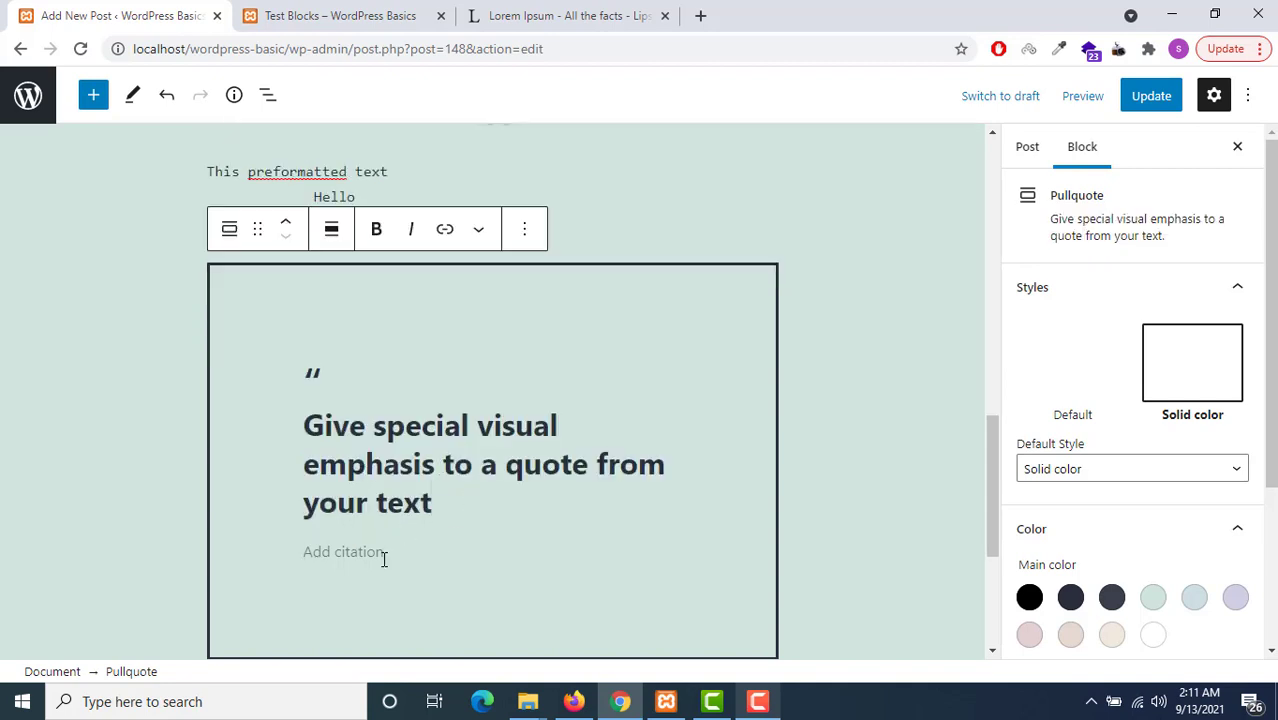
pyautogui.write('Amit')
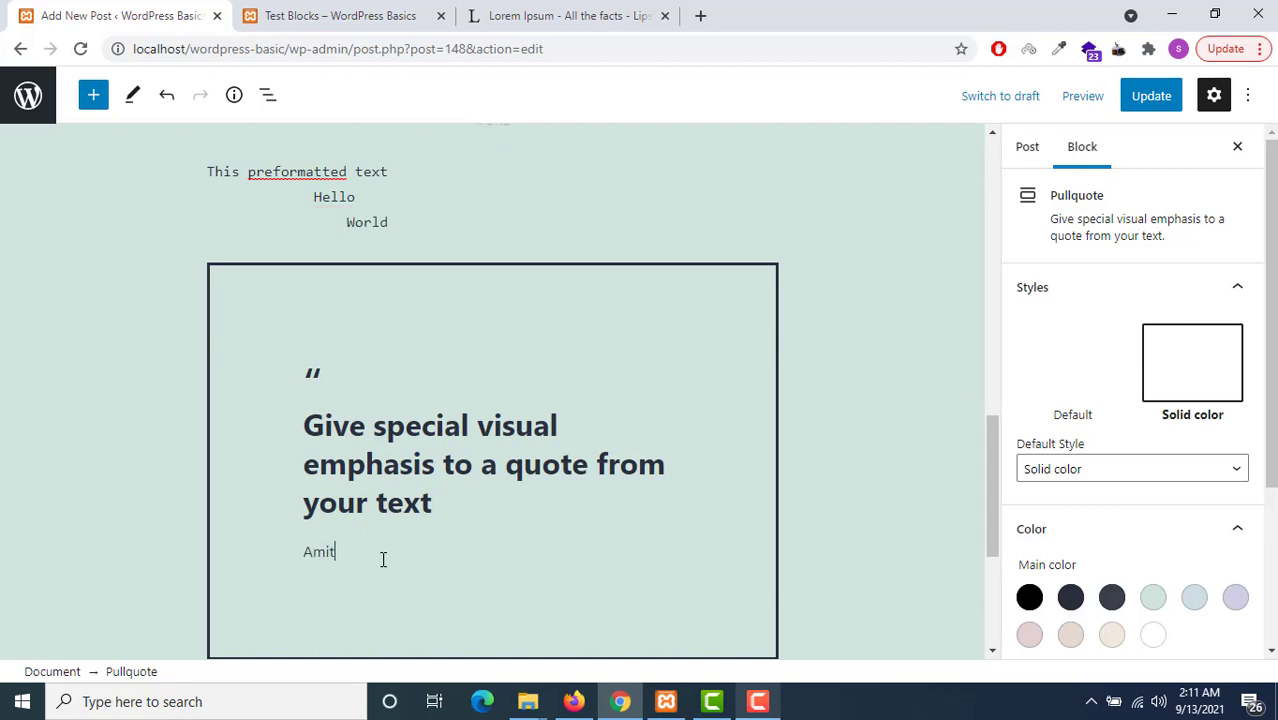
# - Apply the Default style to the pullquote and update the post
pyautogui.click(1040, 392)
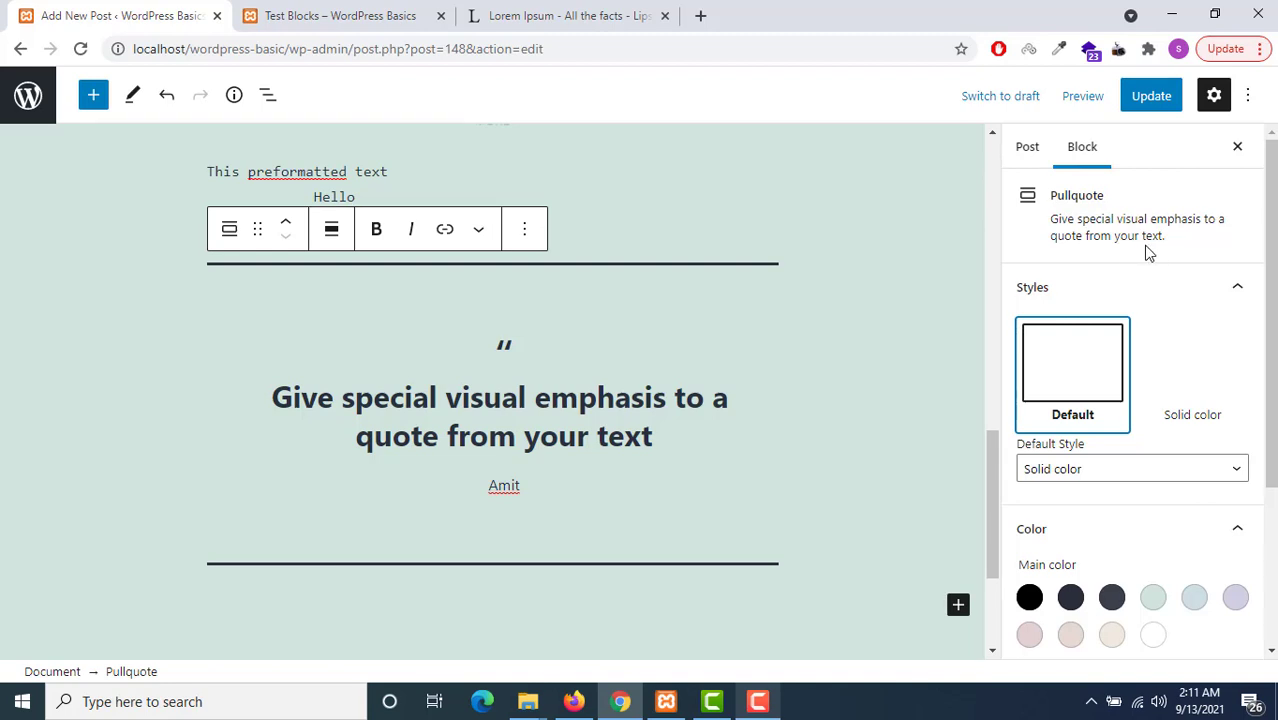
pyautogui.click(1147, 95)
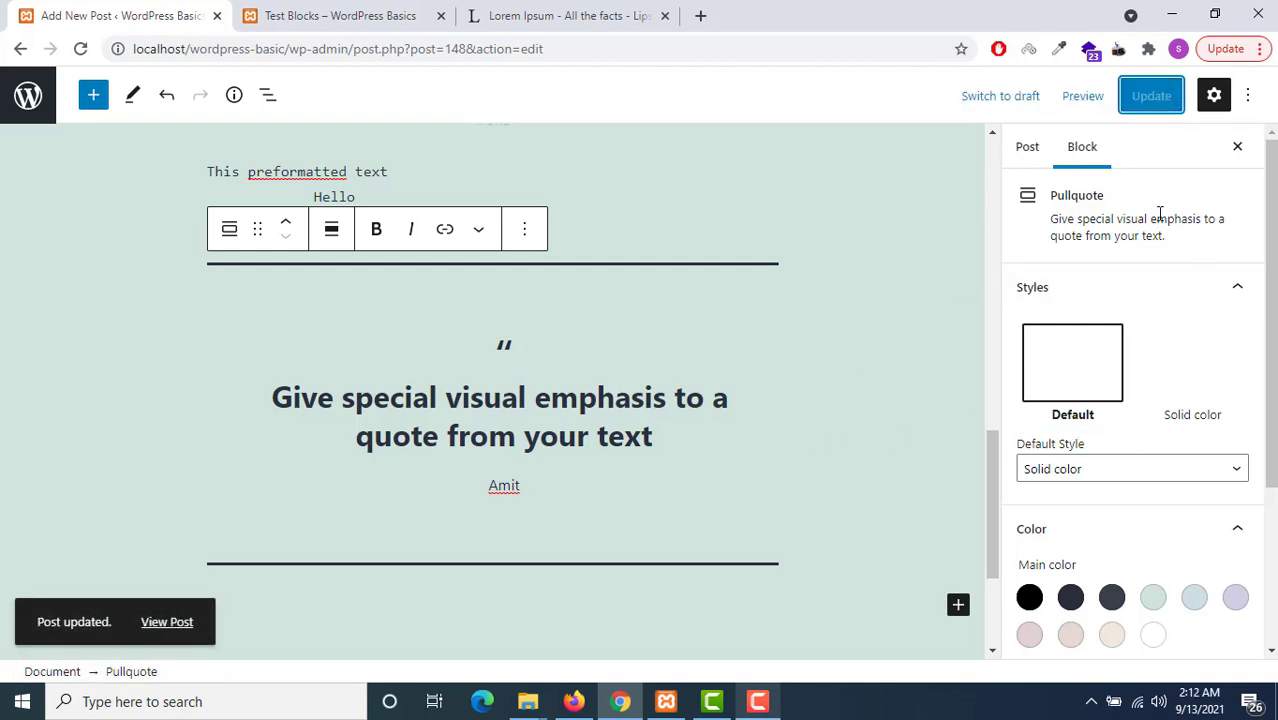
# - Reload the published Test Blocks page and examine how the pullquote is displayed
pyautogui.click(370, 14)
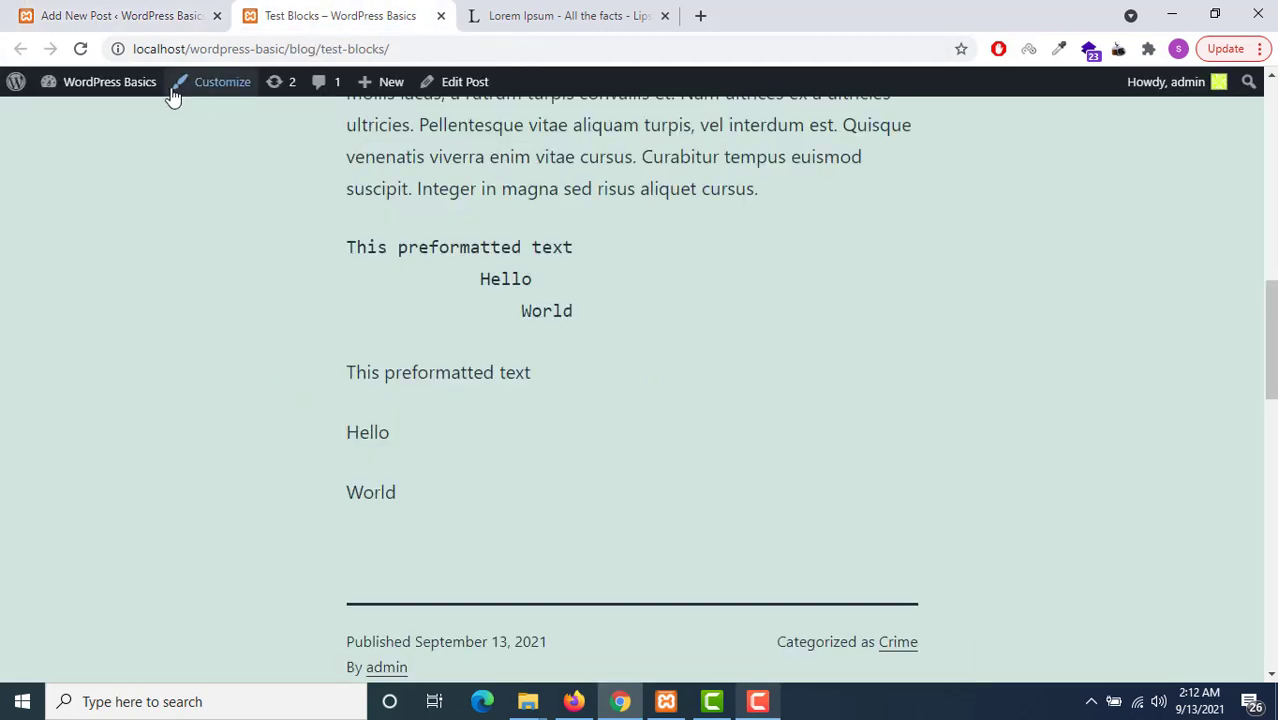
pyautogui.click(79, 50)
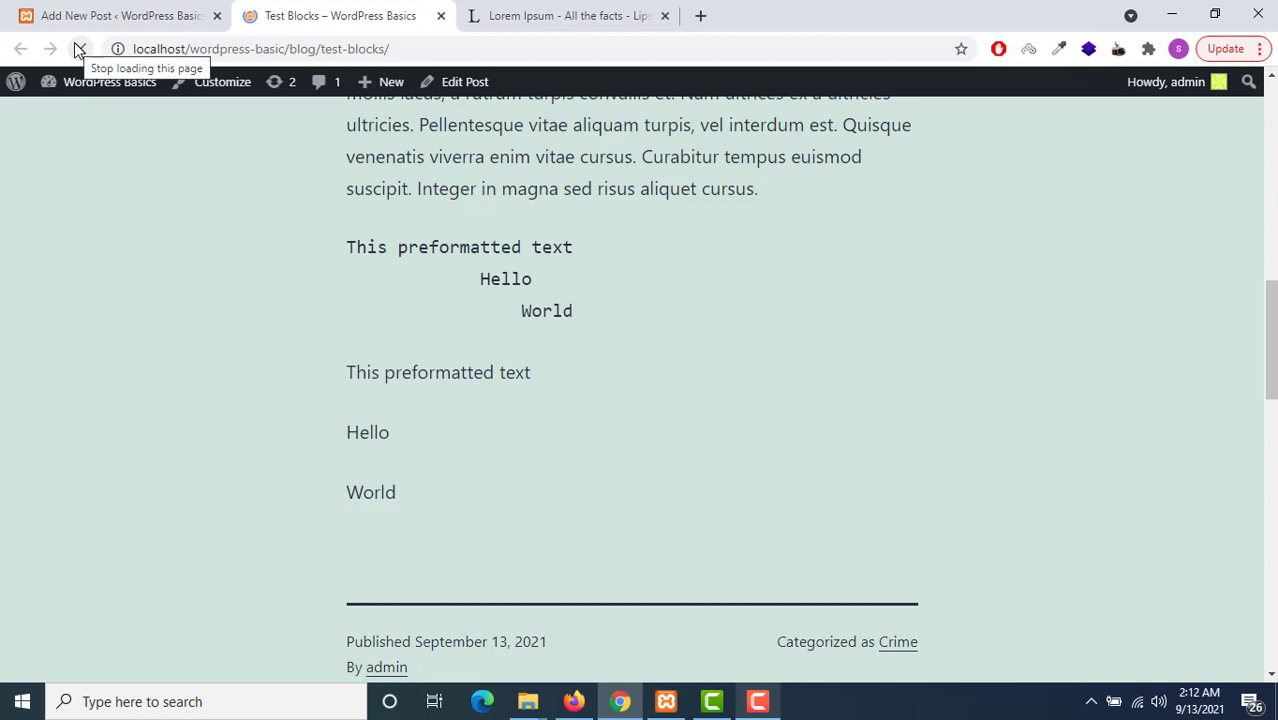
pyautogui.scroll(-3, 340, 135)
pyautogui.moveTo(335, 146); pyautogui.dragTo(850, 305)
# - Return to the post editor, try the Solid color style on the pullquote, and switch it back to the Default style
pyautogui.click(110, 15)
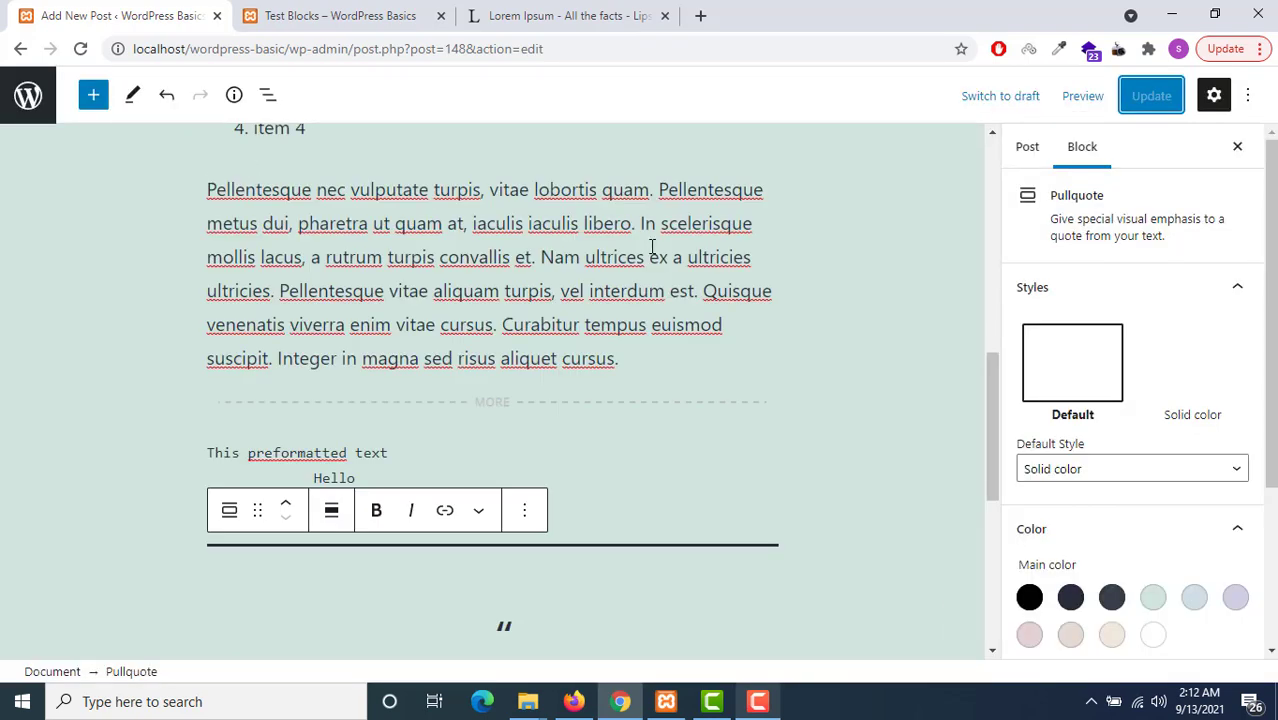
pyautogui.scroll(-2, 495, 451)
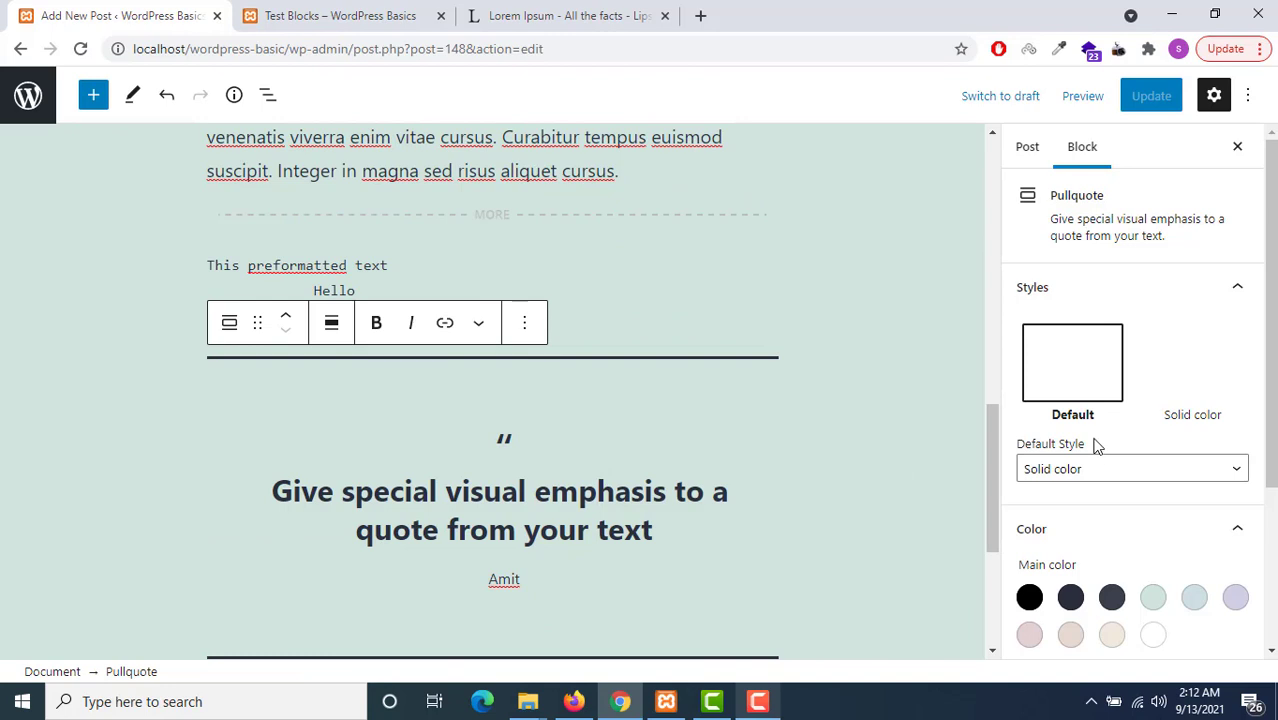
pyautogui.click(1150, 472)
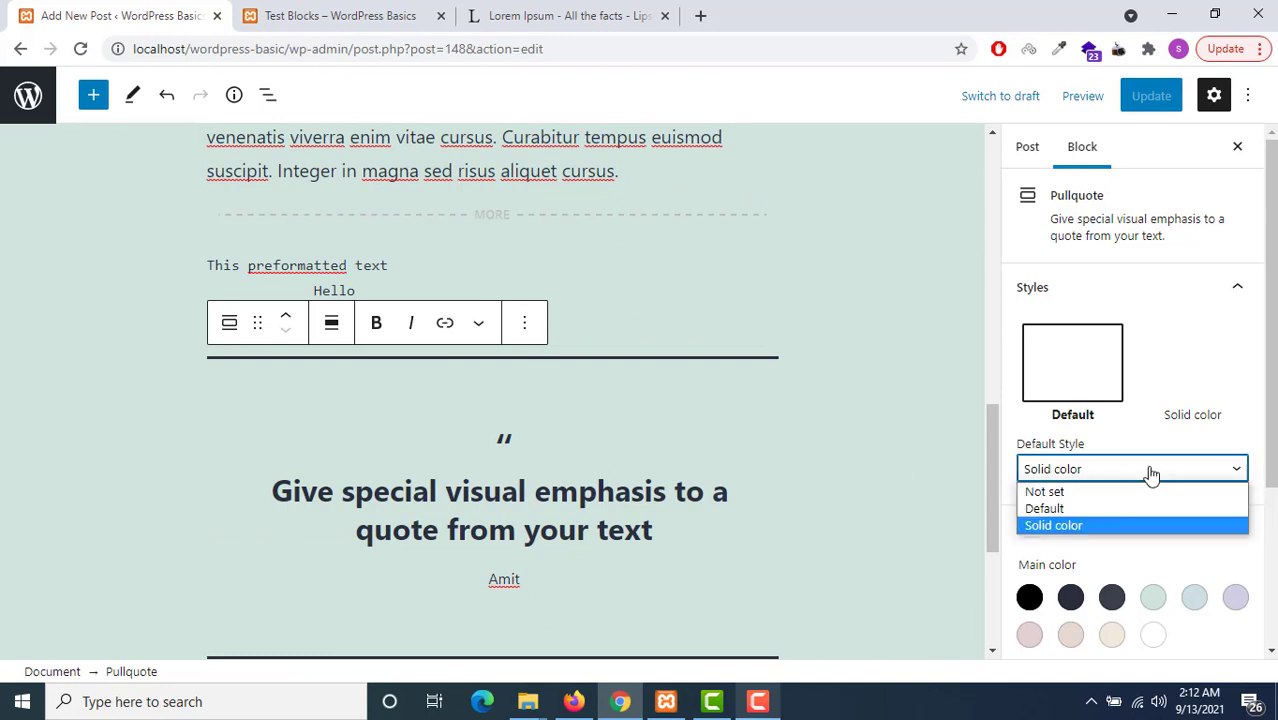
pyautogui.click(1190, 412)
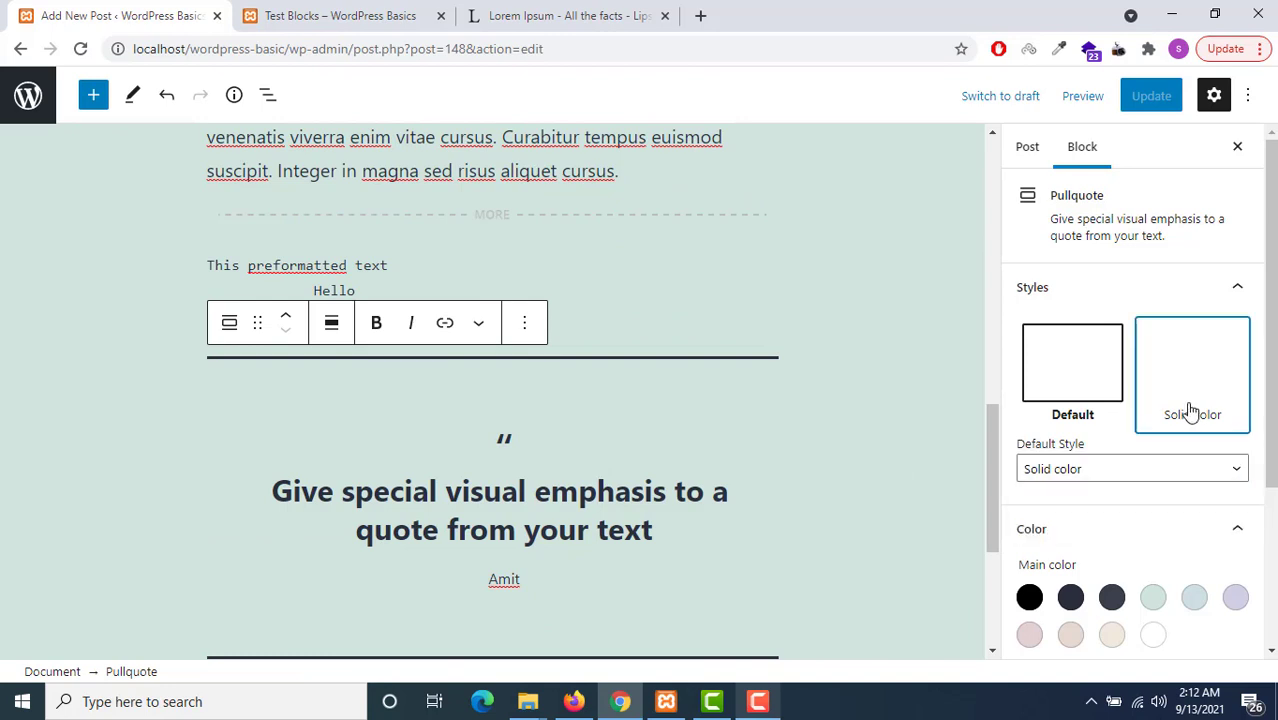
pyautogui.click(1058, 477)
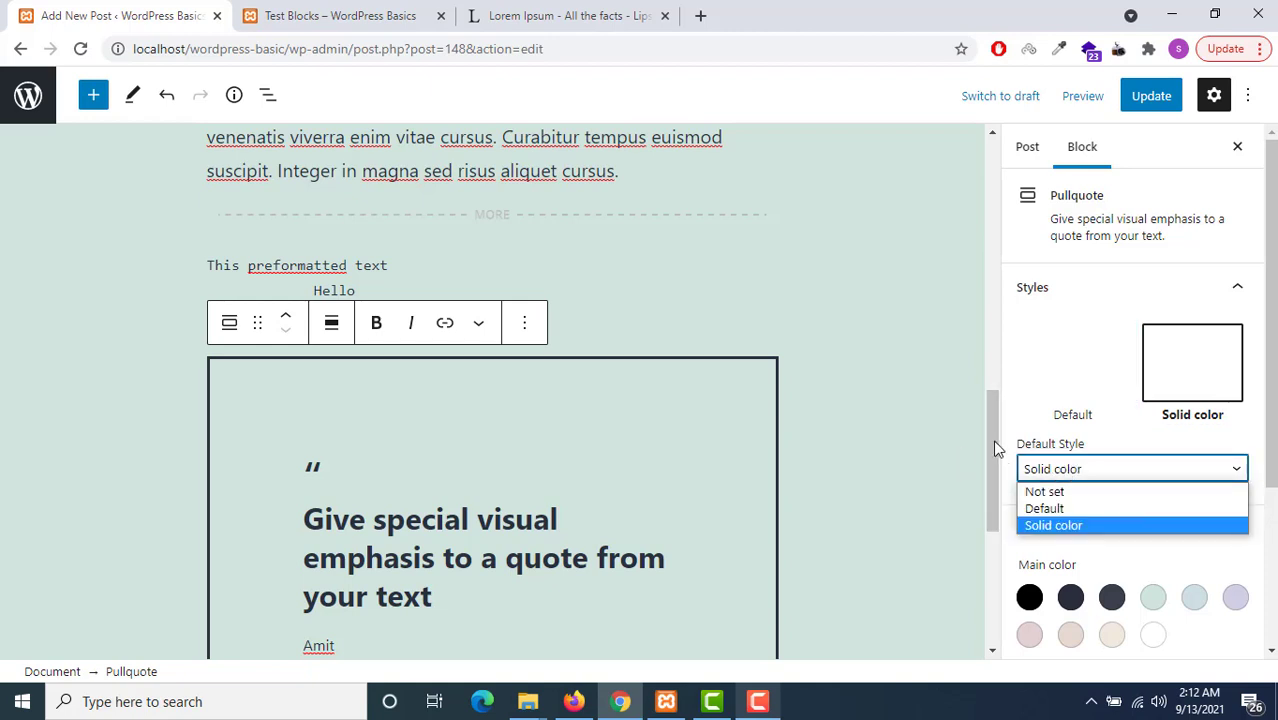
pyautogui.click(1105, 388)
# - Look over the pullquote's Default Style choices and its main and text color settings
pyautogui.scroll(-2, 1080, 450)
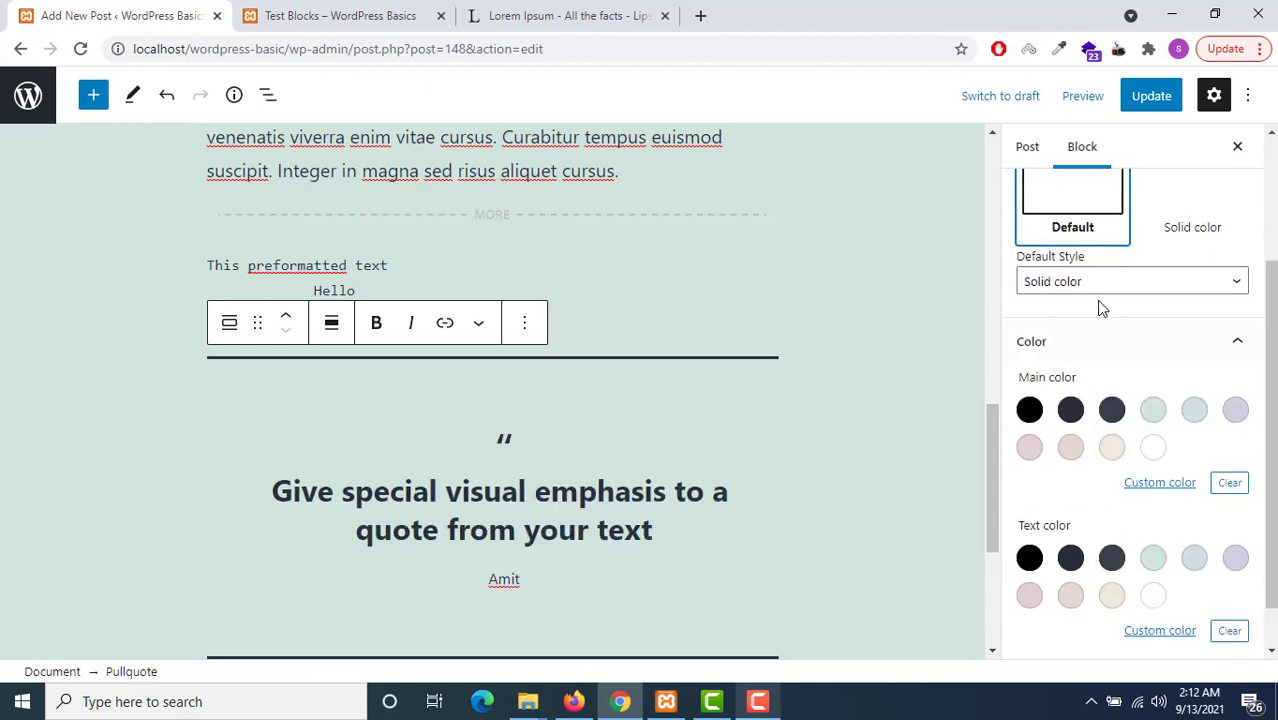
pyautogui.click(1104, 279)
pyautogui.click(1066, 320)
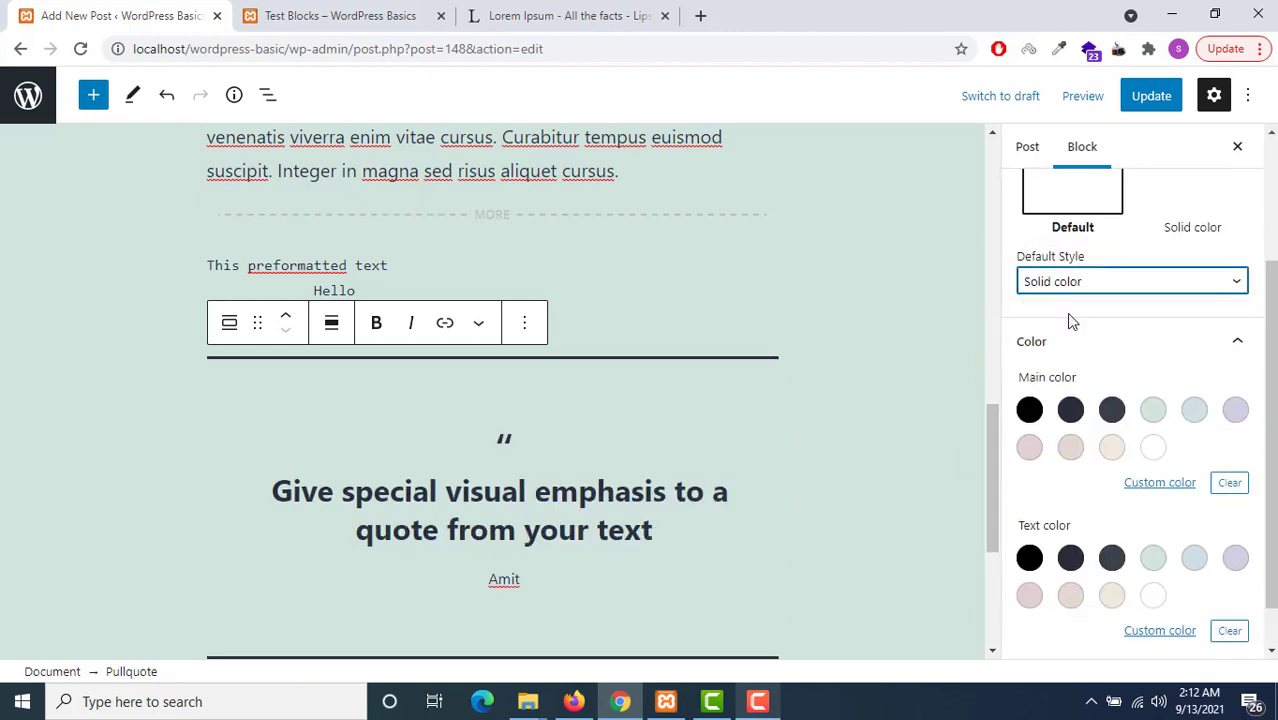
# - Set the pullquote's main color to the pale pinkish-beige swatch and its text color to white
pyautogui.click(1070, 449)
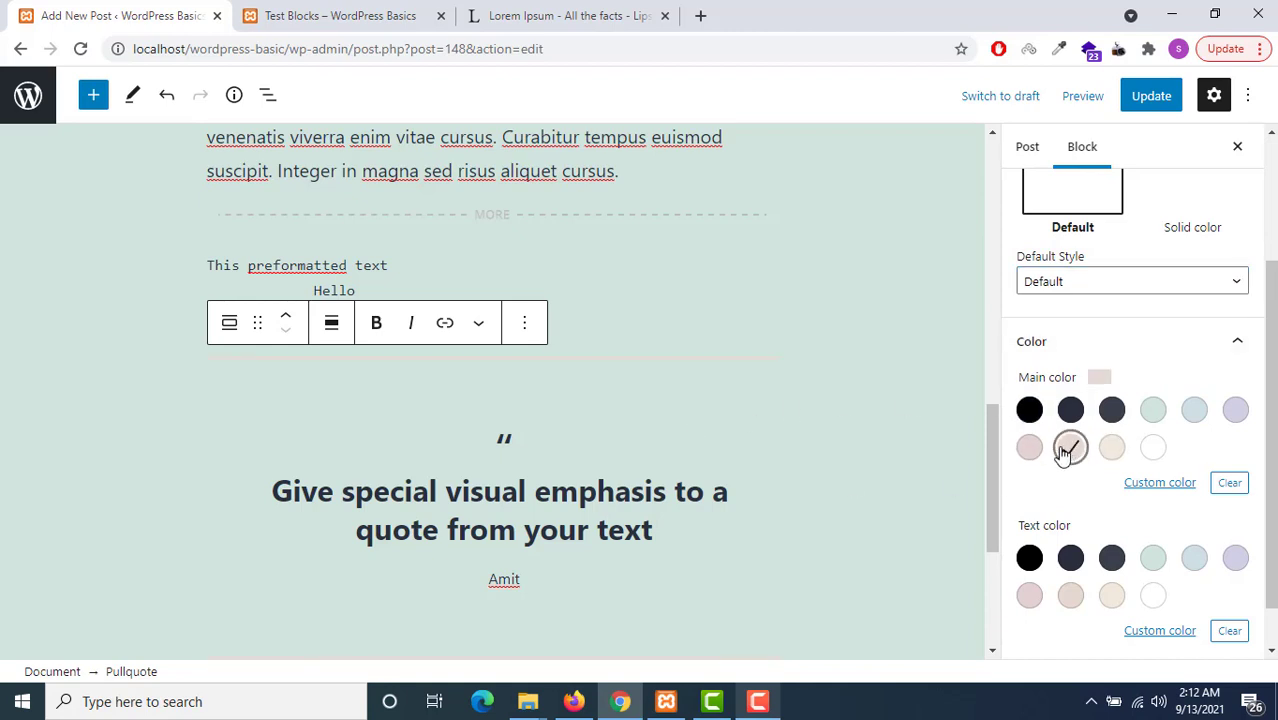
pyautogui.click(741, 506)
pyautogui.scroll(-1, 1045, 512)
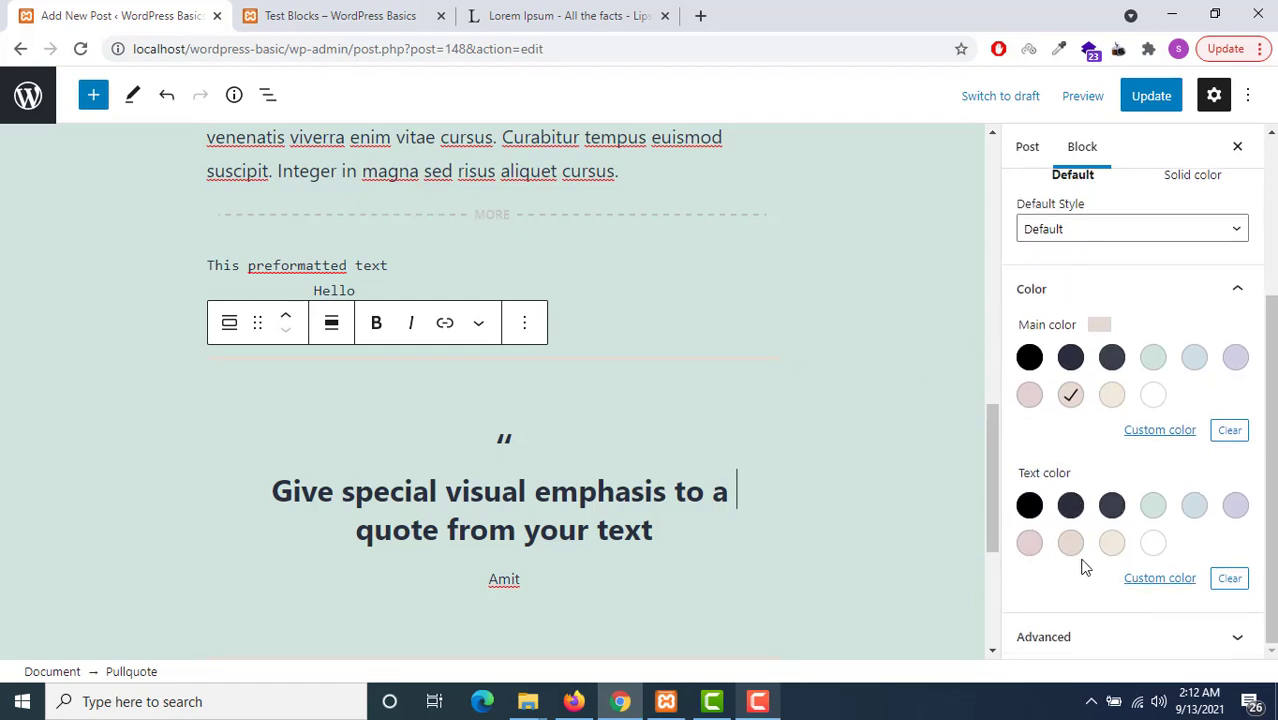
pyautogui.click(1070, 543)
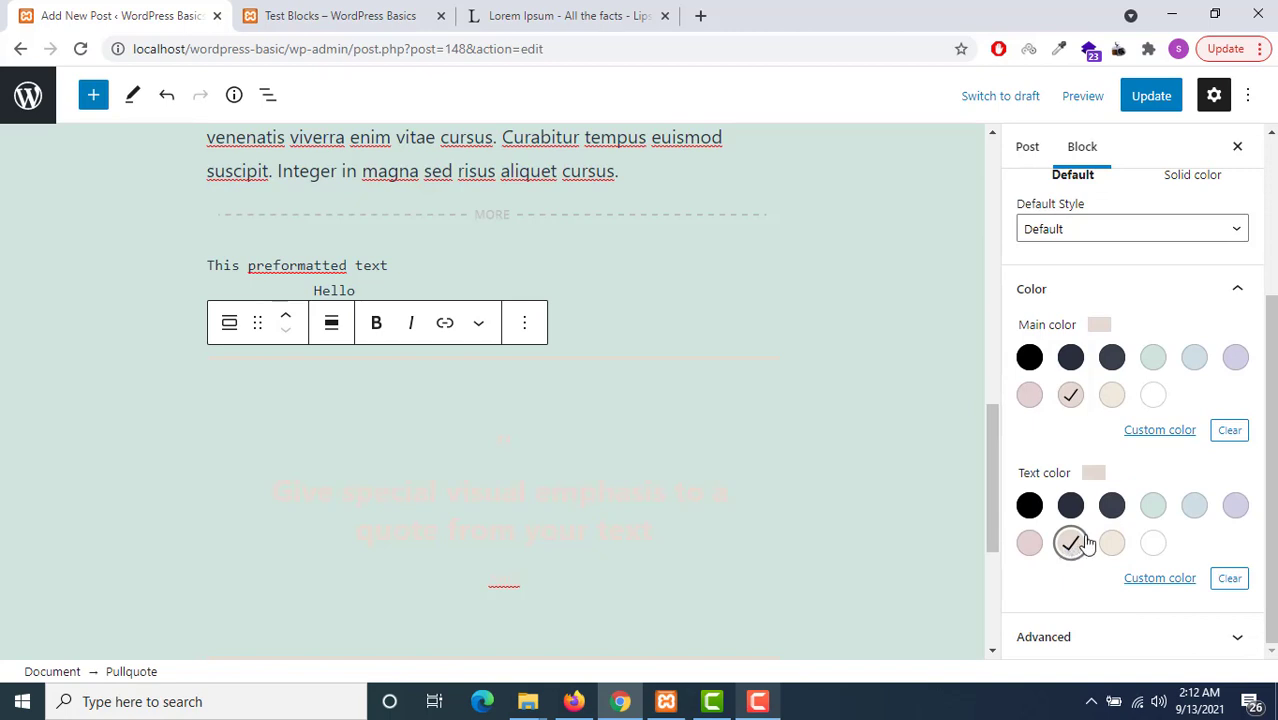
pyautogui.click(1155, 543)
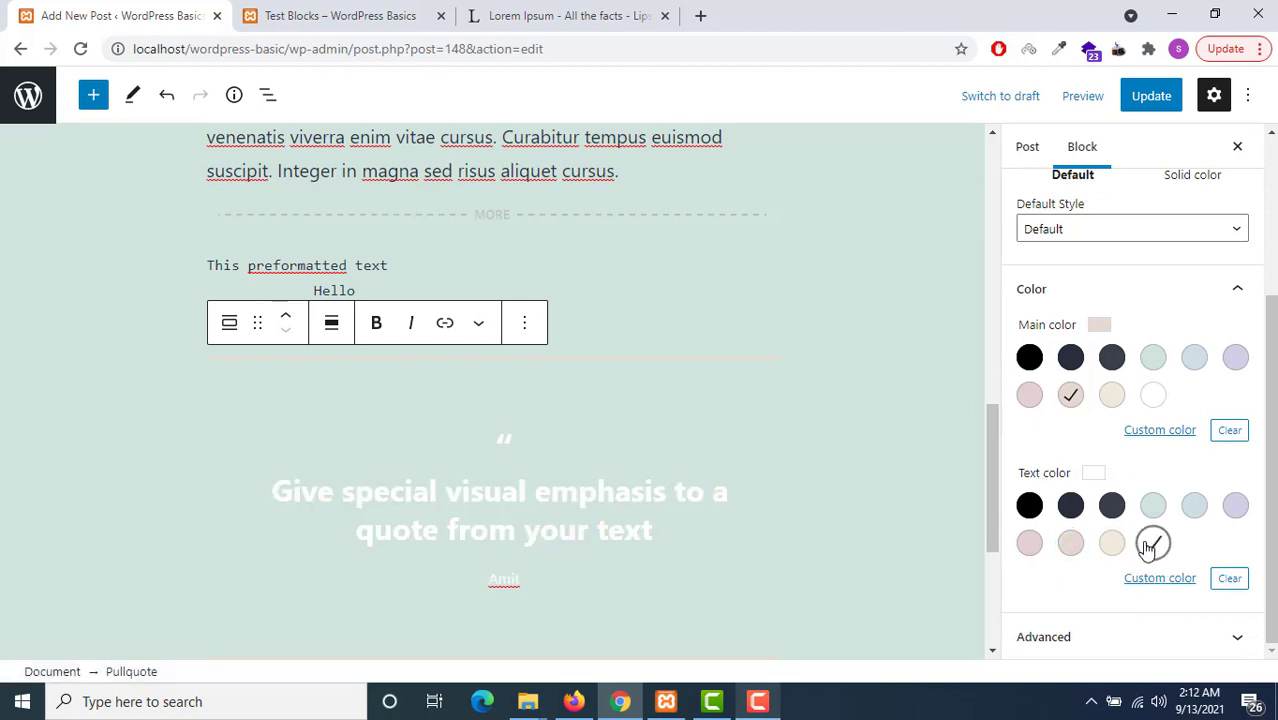
# - Review the pullquote's styles, the Default Style choices, and the main and text color settings
pyautogui.scroll(1, 1150, 470)
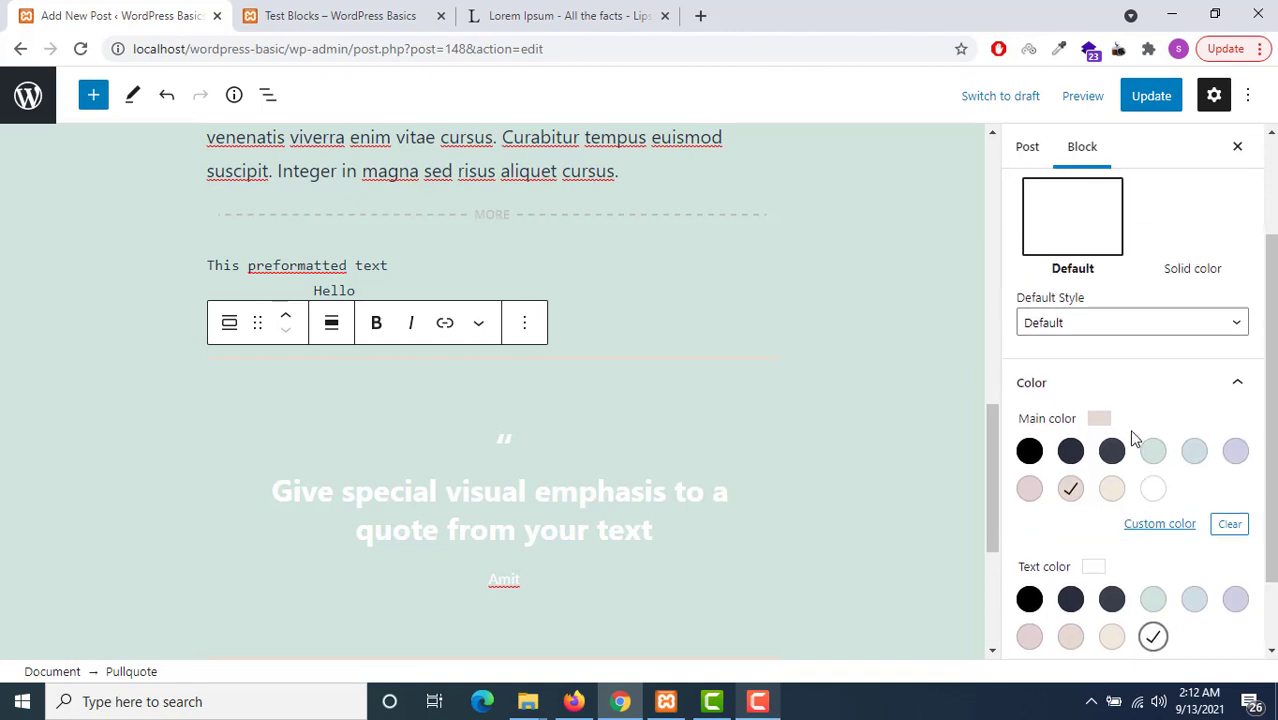
pyautogui.scroll(-1, 1135, 440)
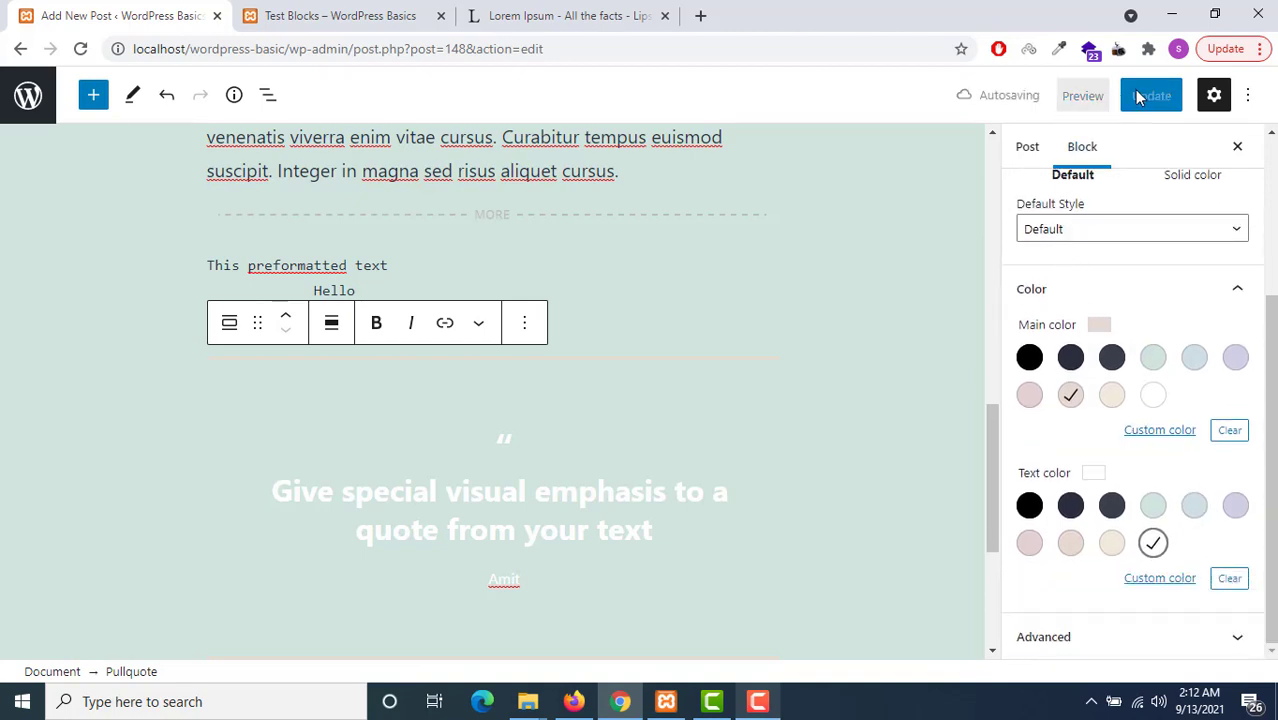
pyautogui.scroll(2, 1095, 438)
pyautogui.scroll(-2, 1095, 438)
pyautogui.scroll(2, 1097, 440)
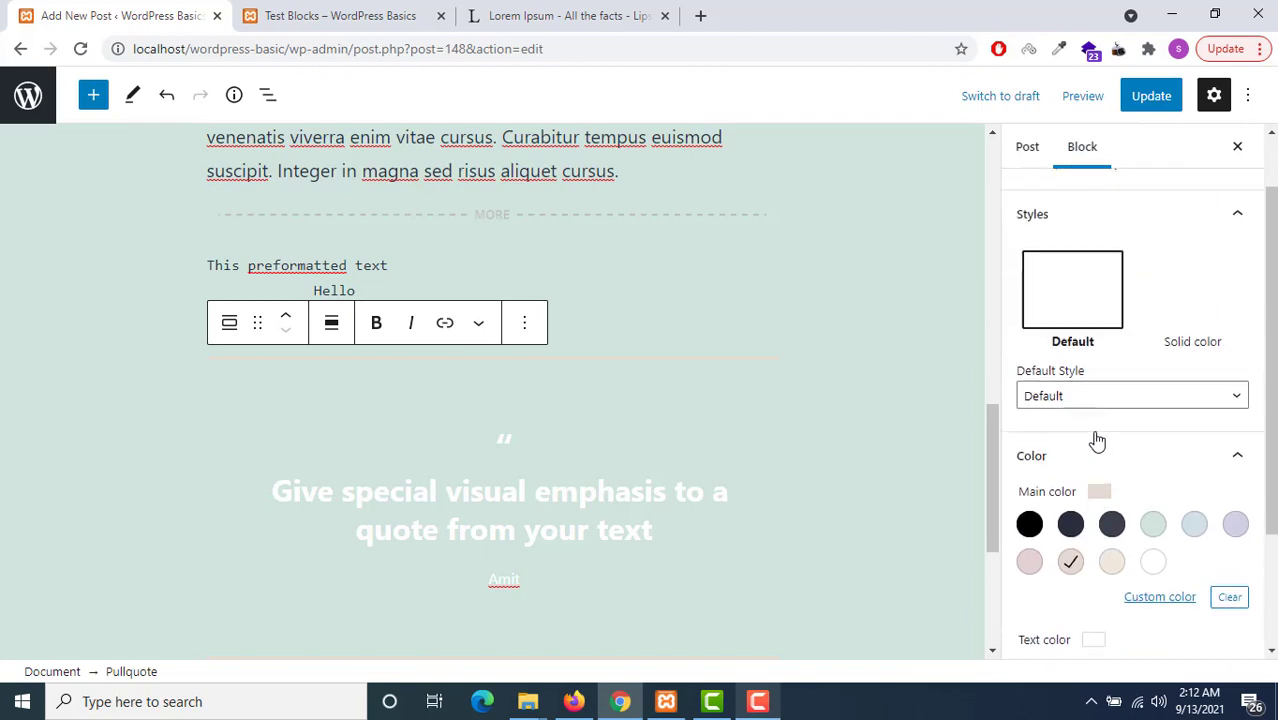
pyautogui.scroll(1, 1097, 440)
pyautogui.click(1088, 413)
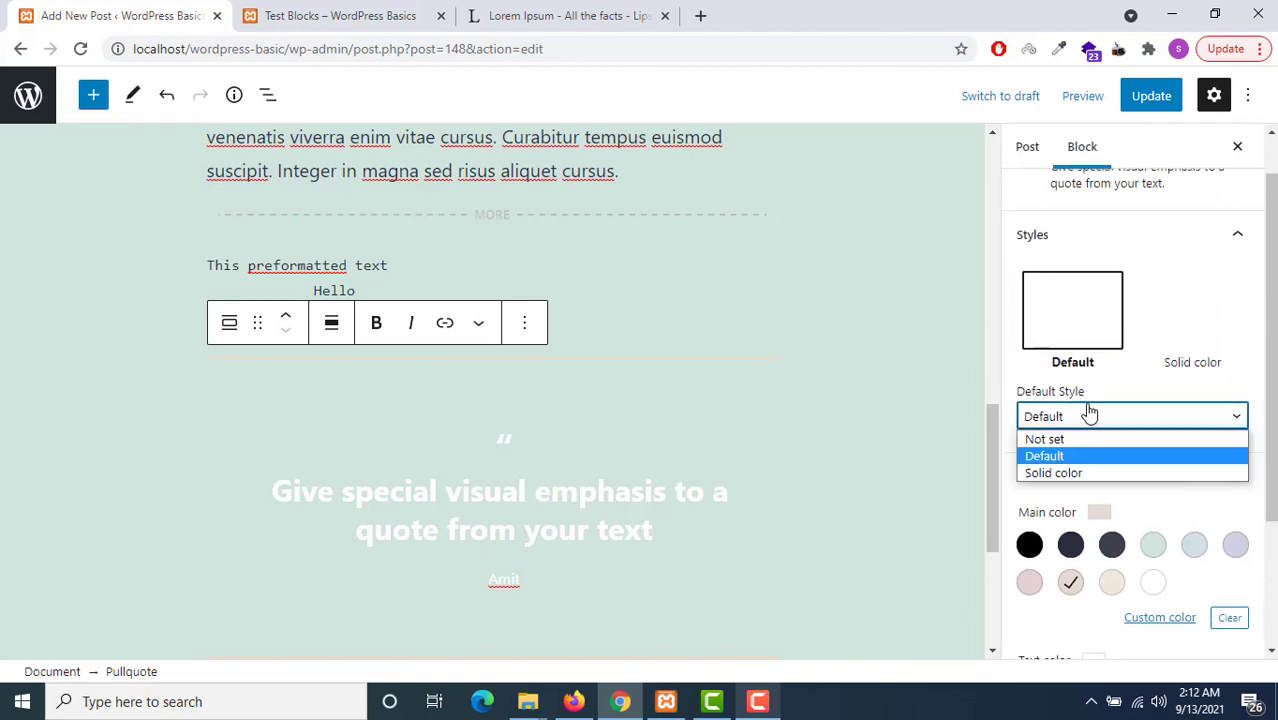
pyautogui.click(1165, 519)
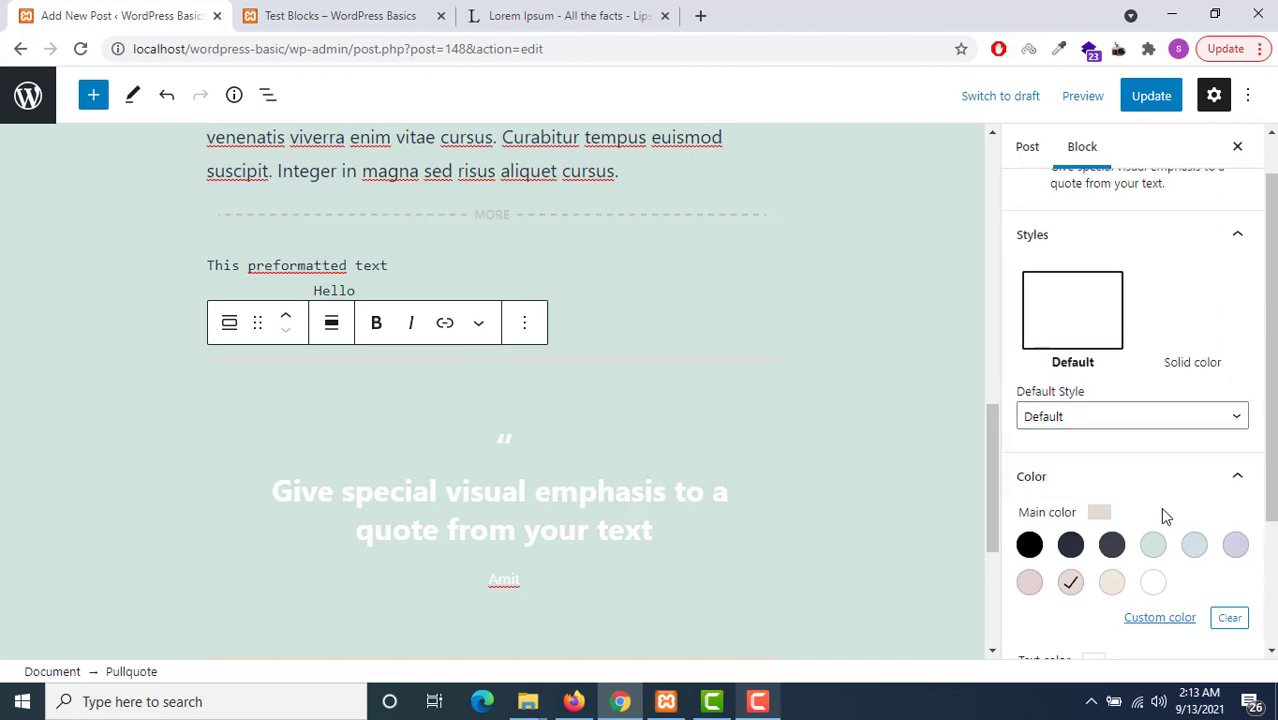
pyautogui.scroll(-2, 1165, 517)
# - Update the post and reload the published Test Blocks page to check the pullquote's new colors
pyautogui.click(1150, 95)
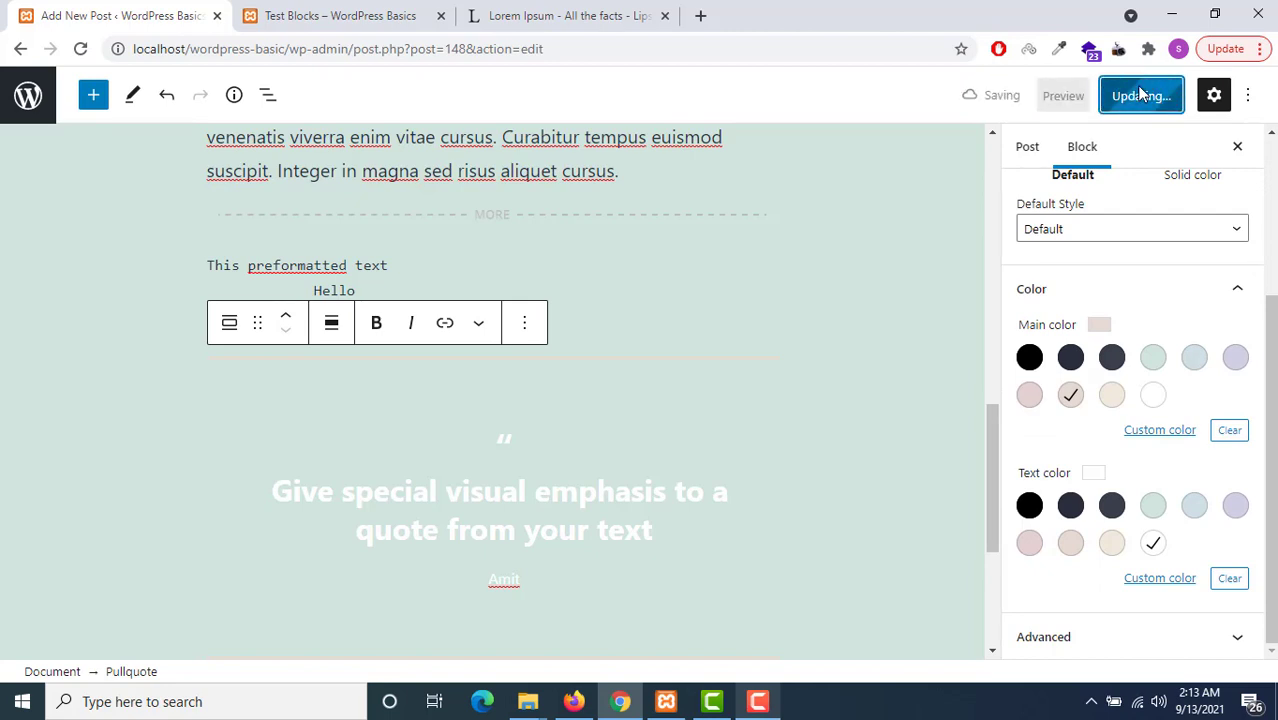
pyautogui.click(293, 10)
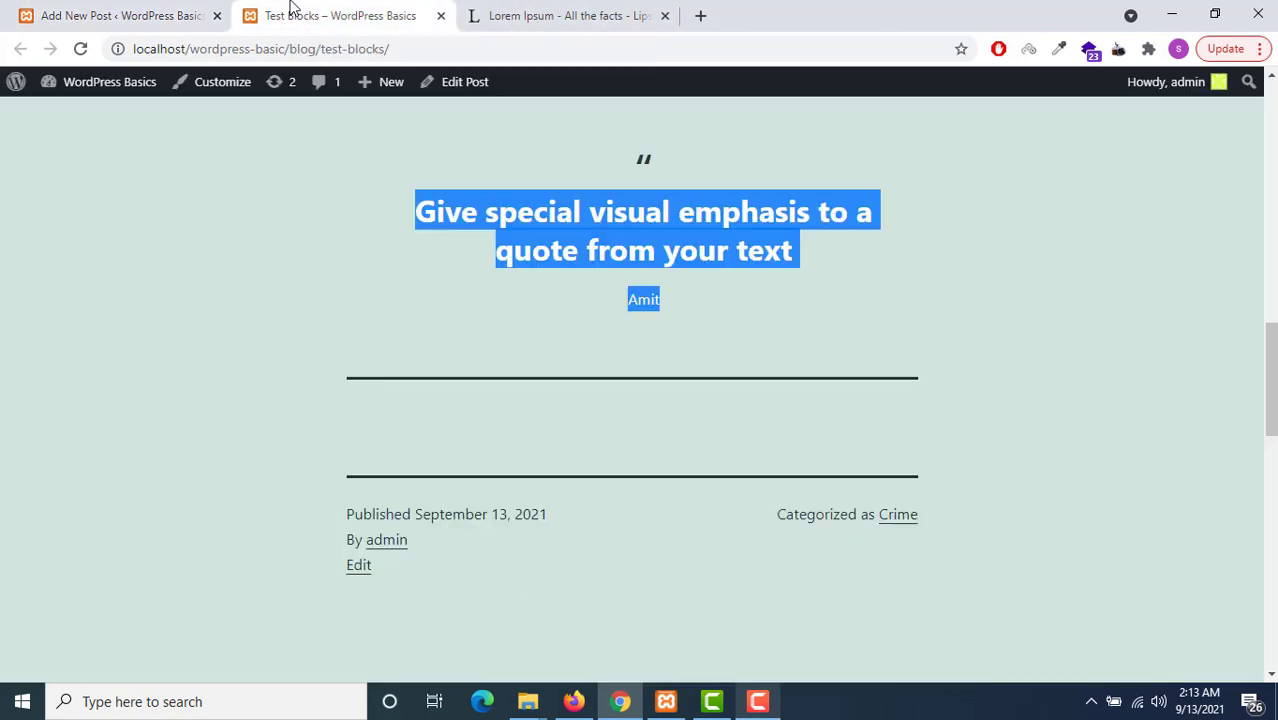
pyautogui.click(80, 48)
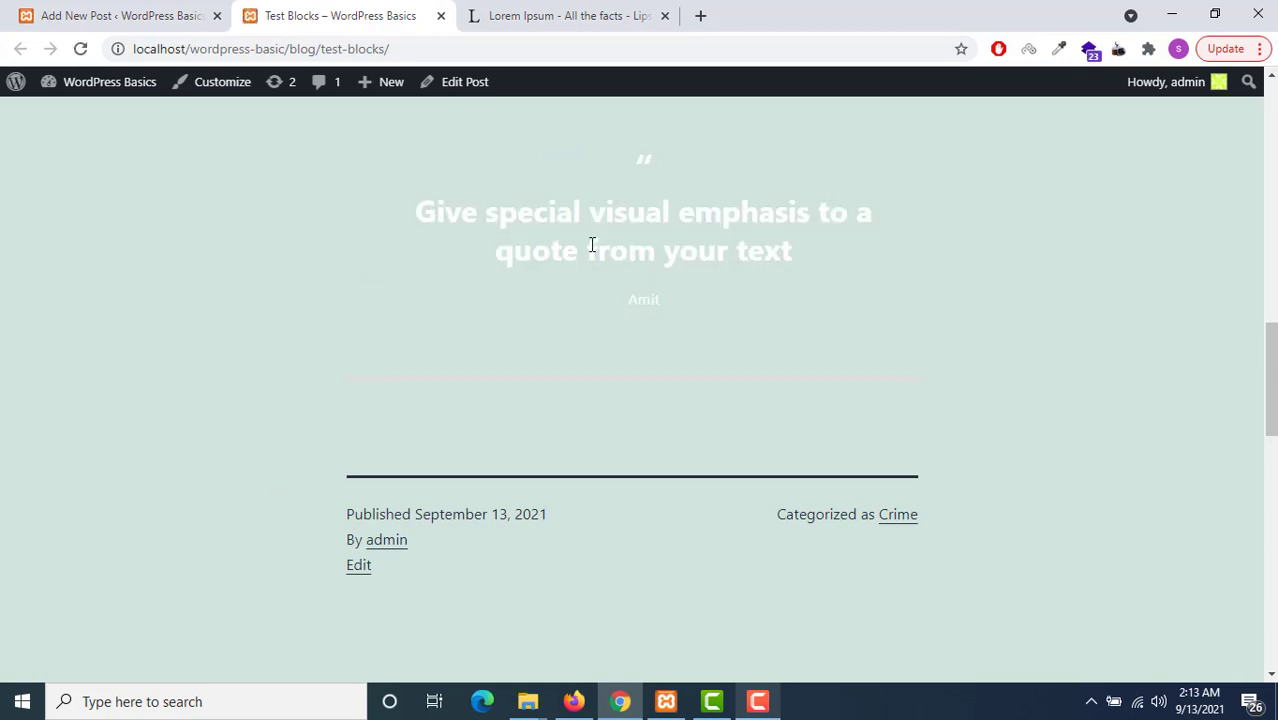
pyautogui.scroll(1, 561, 332)
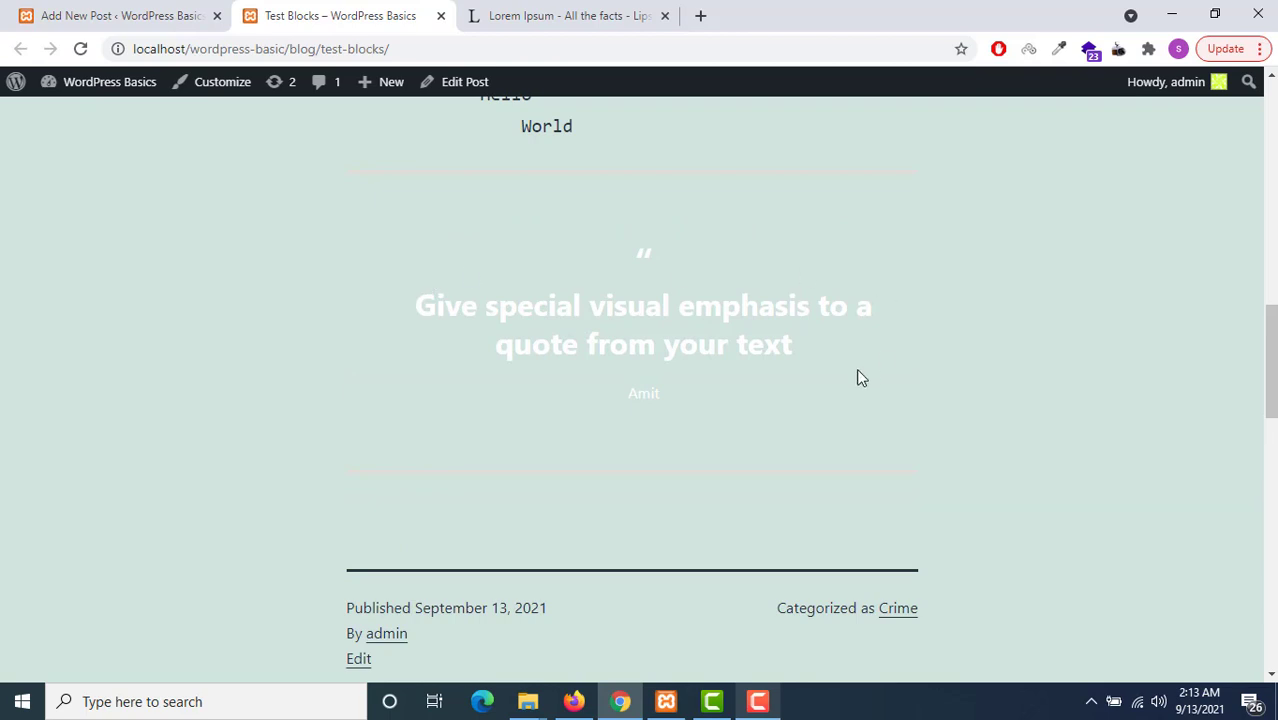
# - Return to the post editor and look over the pullquote's Color and Advanced settings, including the HTML anchor and additional CSS classes
pyautogui.hotkey('ctrl', 'shift', 'Tab')
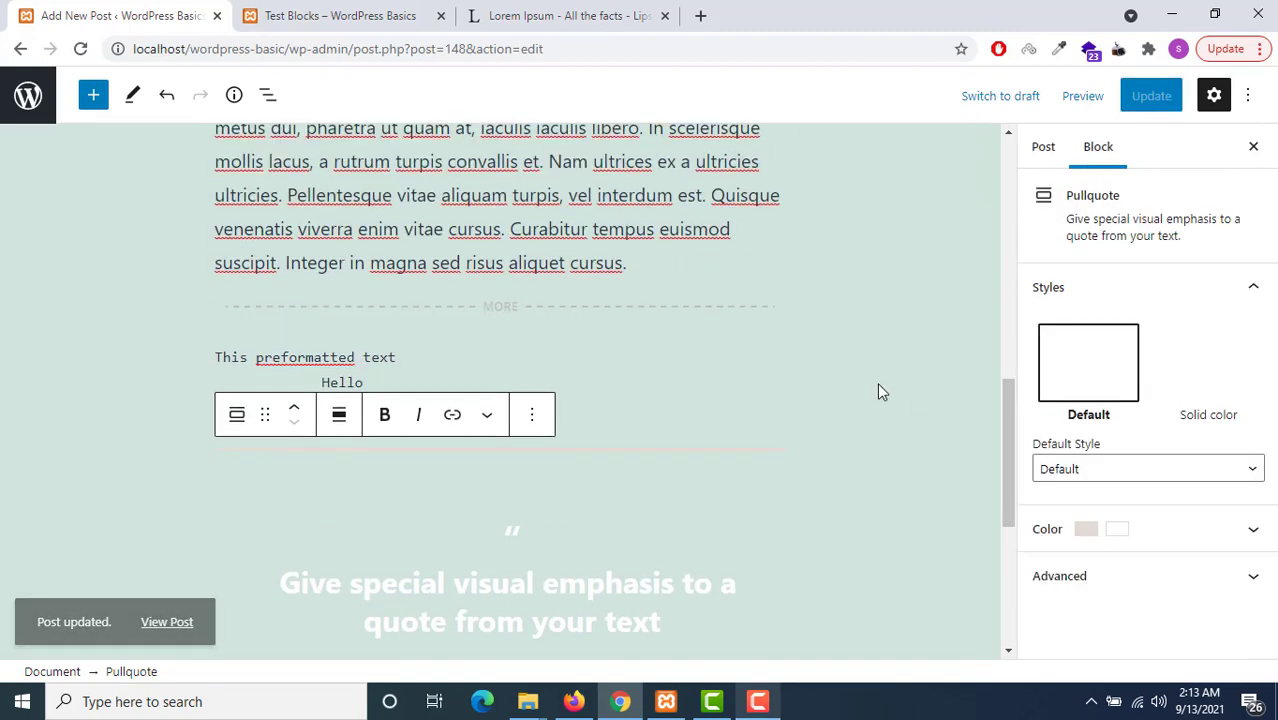
pyautogui.scroll(2, 880, 385)
pyautogui.scroll(-2, 900, 390)
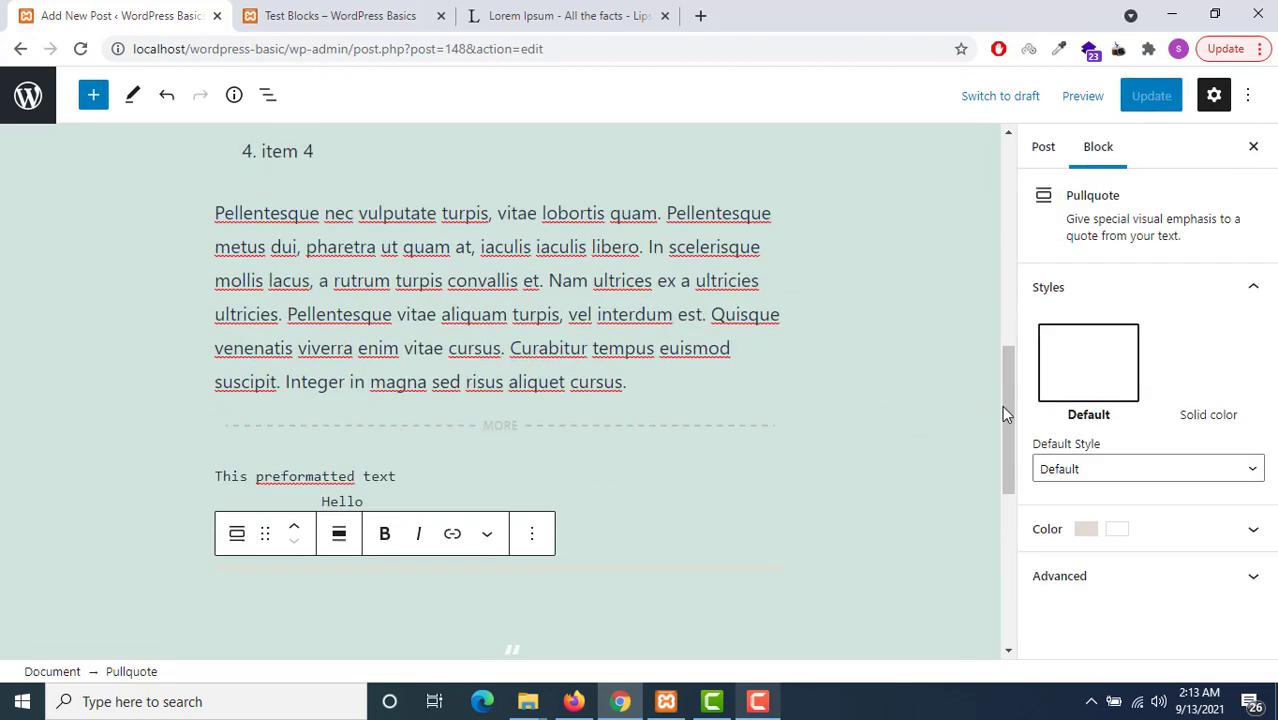
pyautogui.click(1156, 580)
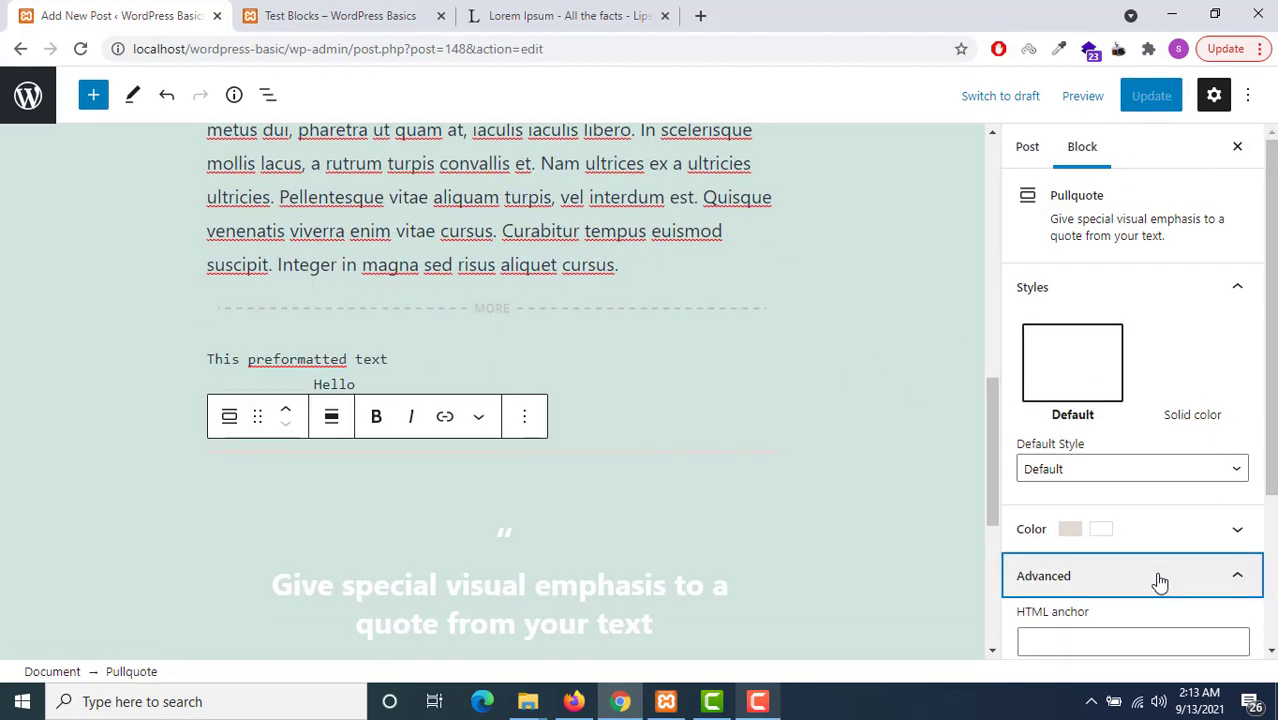
pyautogui.click(1158, 534)
pyautogui.scroll(-3, 1157, 508)
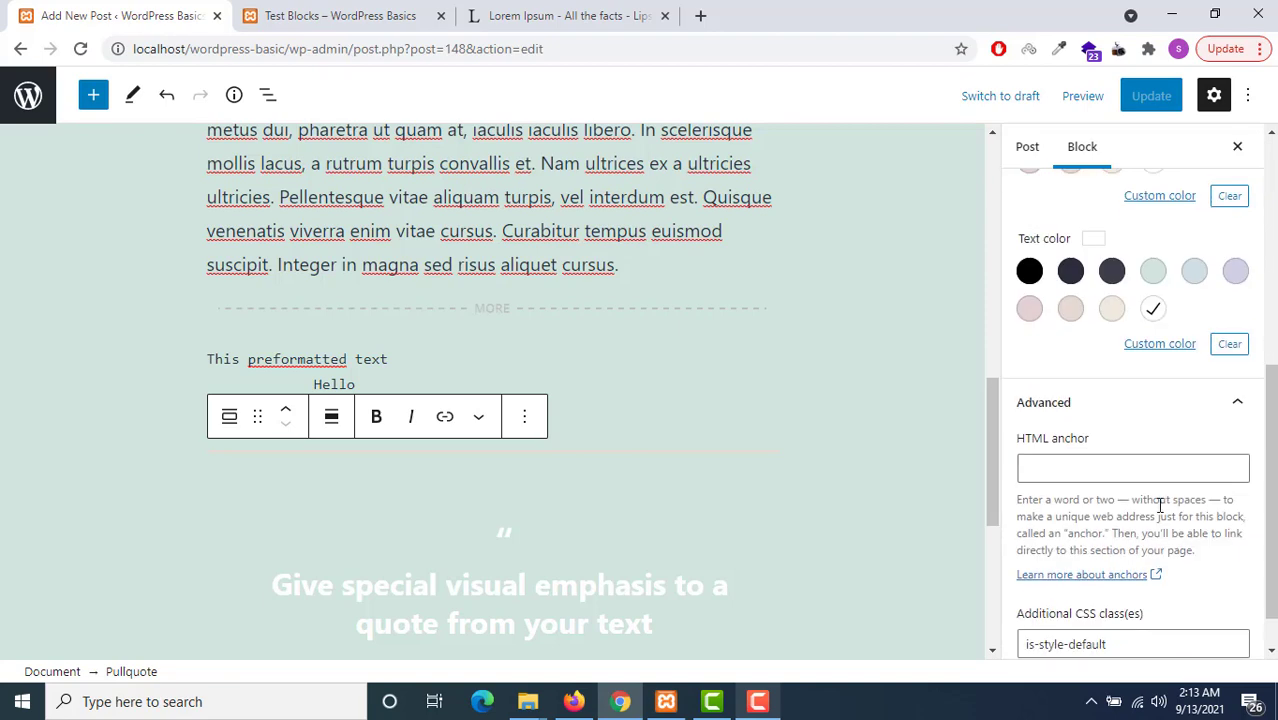
pyautogui.scroll(2, 1157, 508)
pyautogui.scroll(2, 1155, 497)
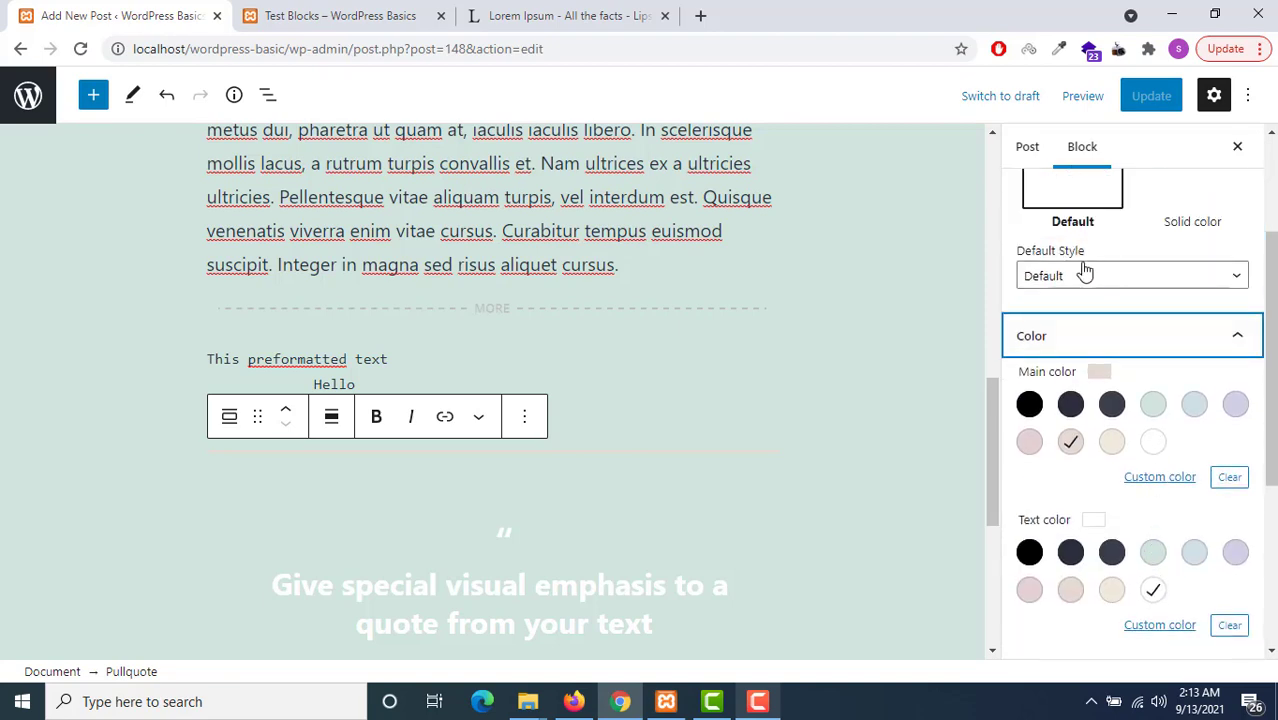
# - Apply the Solid color style to the pullquote and update the post
pyautogui.scroll(3, 1120, 300)
pyautogui.click(1178, 418)
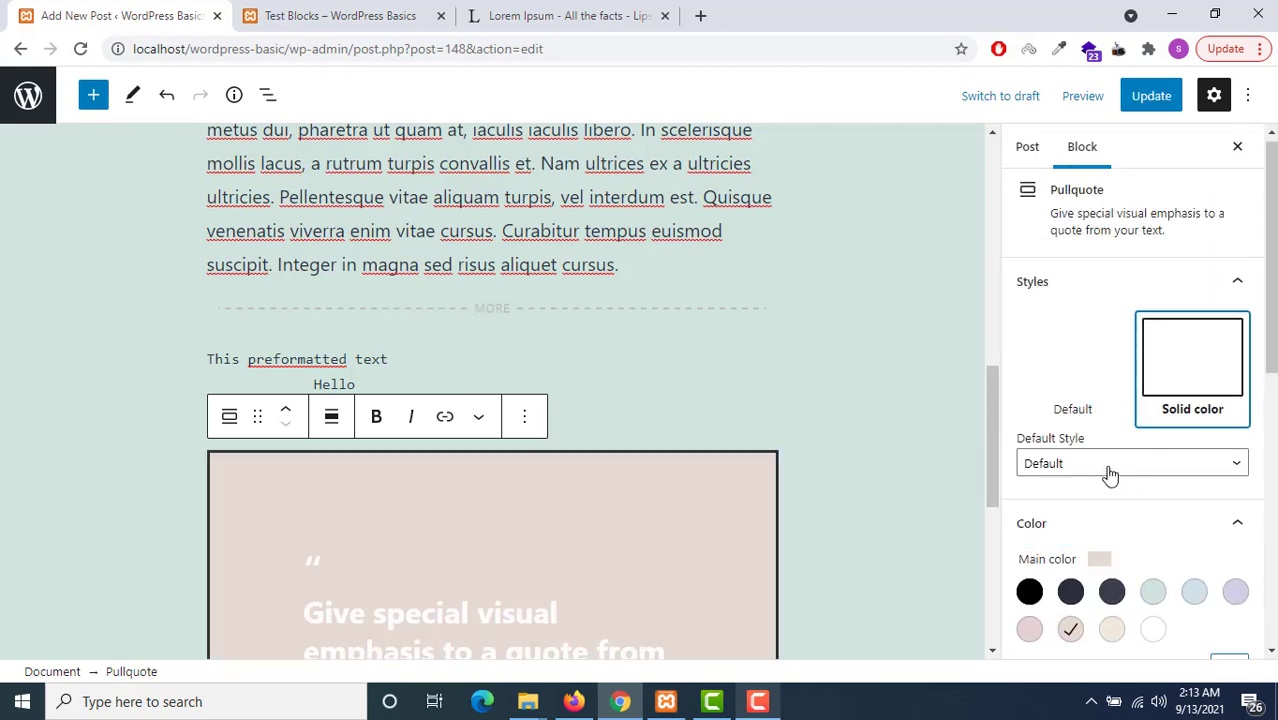
pyautogui.click(1148, 99)
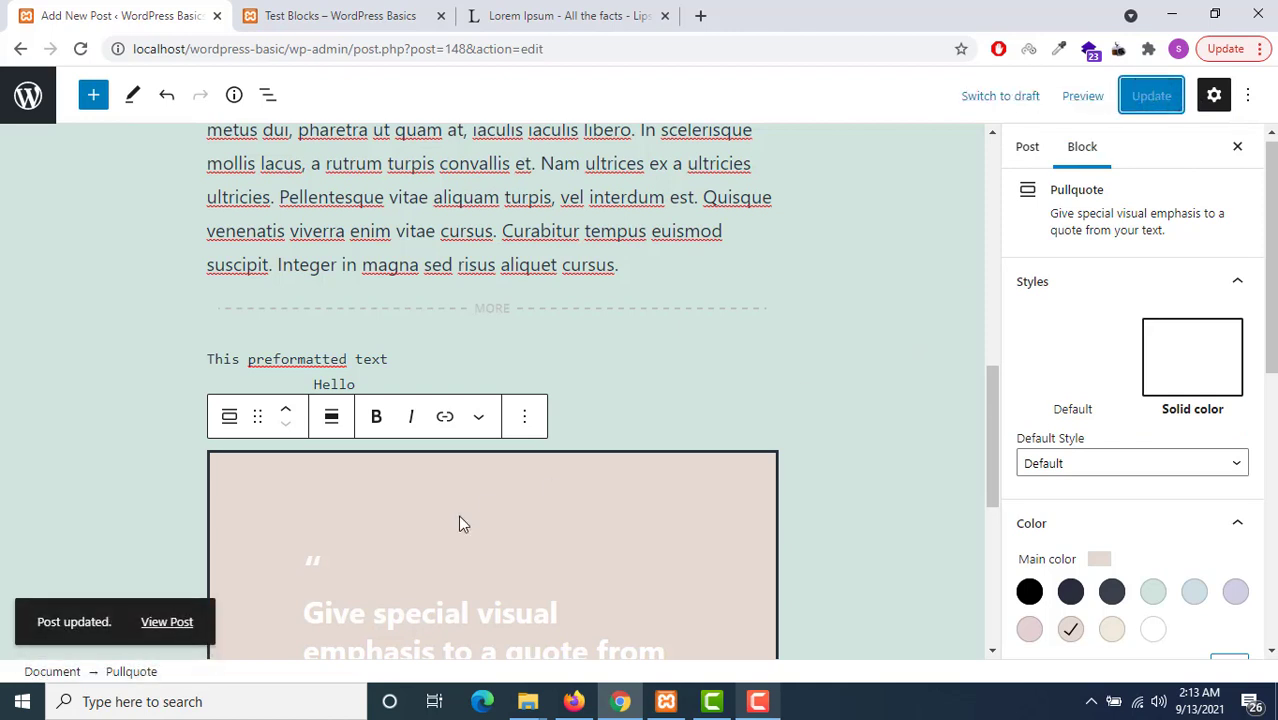
# - Examine the Solid color pullquote on the reloaded Test Blocks page, and compare it with its color settings in the post editor
pyautogui.click(365, 8)
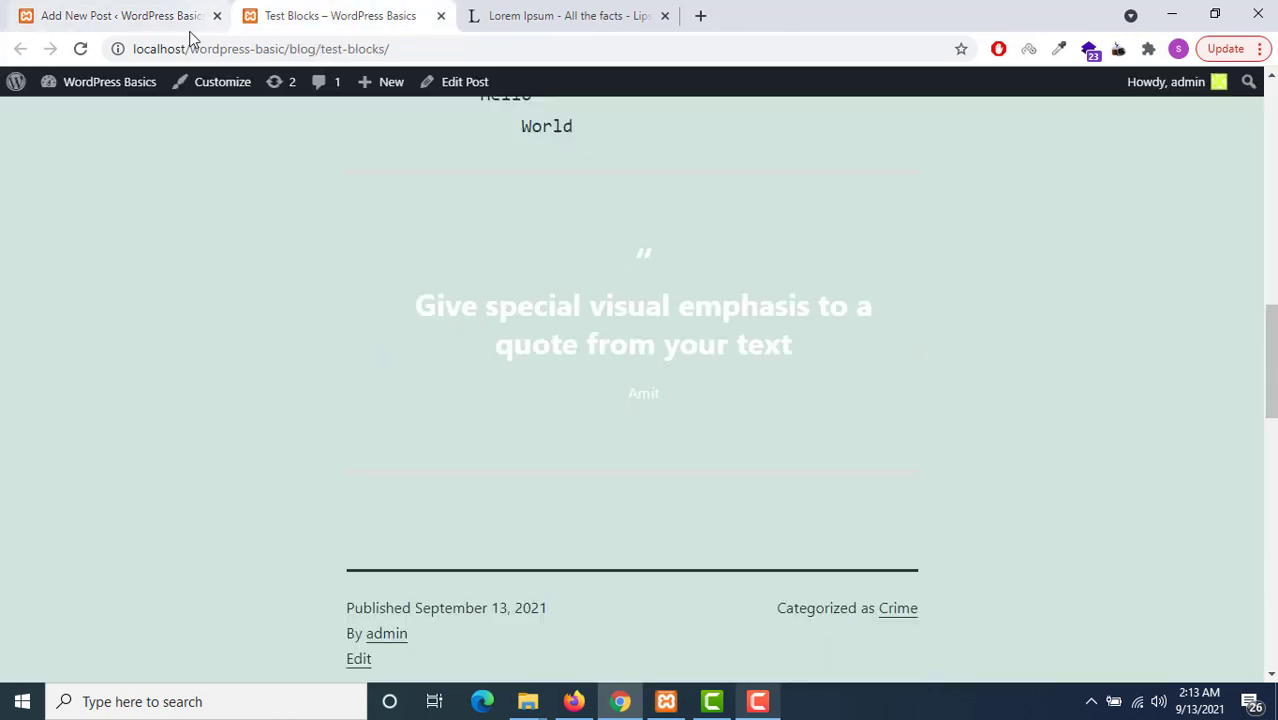
pyautogui.click(81, 49)
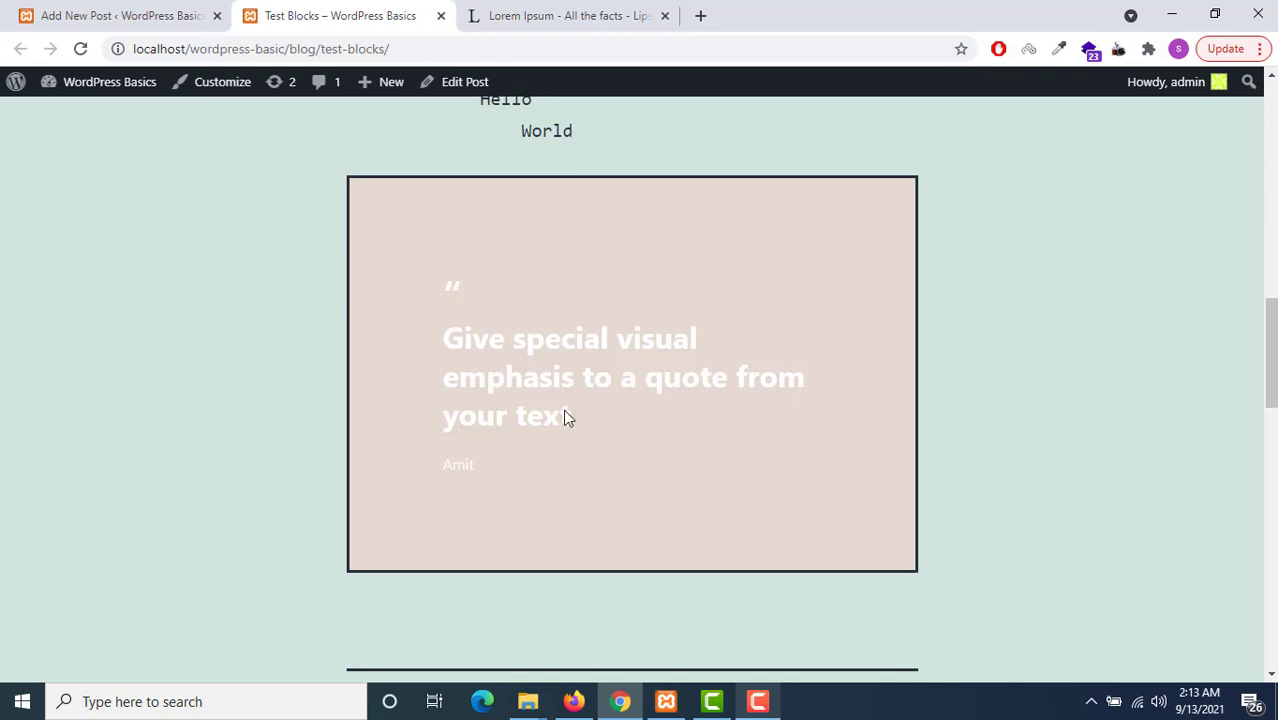
pyautogui.click(132, 13)
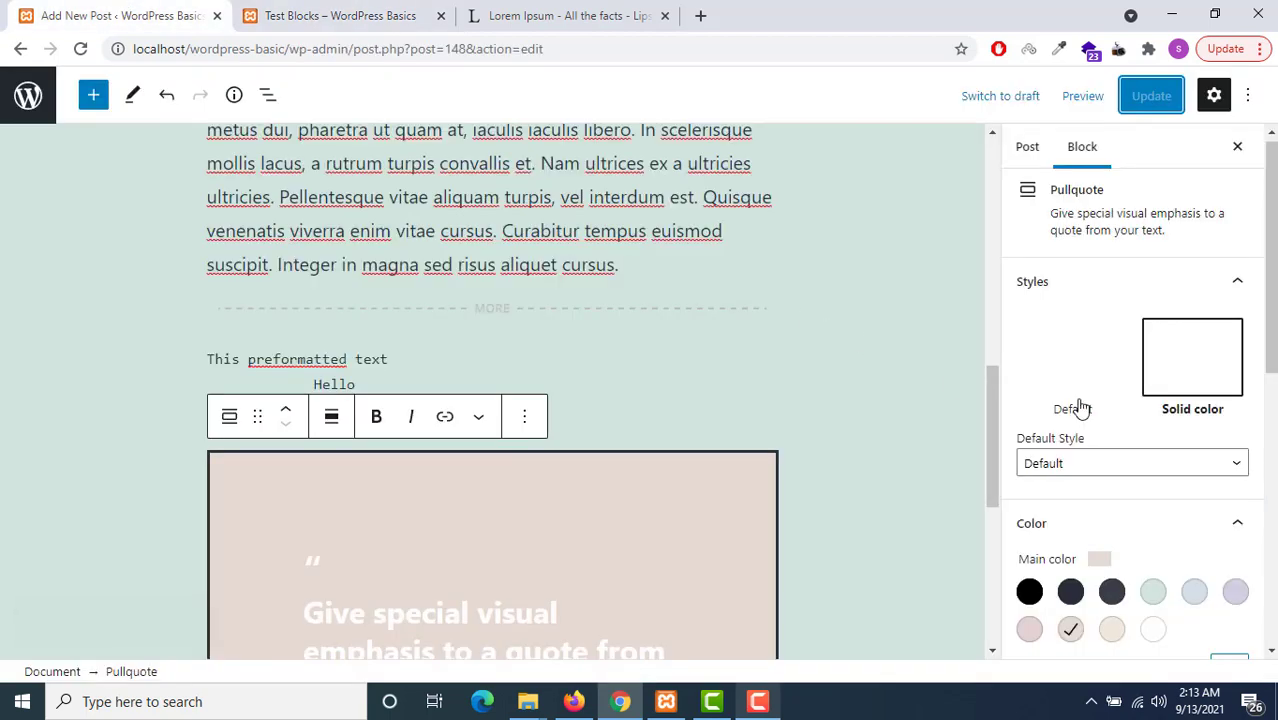
pyautogui.scroll(-2, 1090, 402)
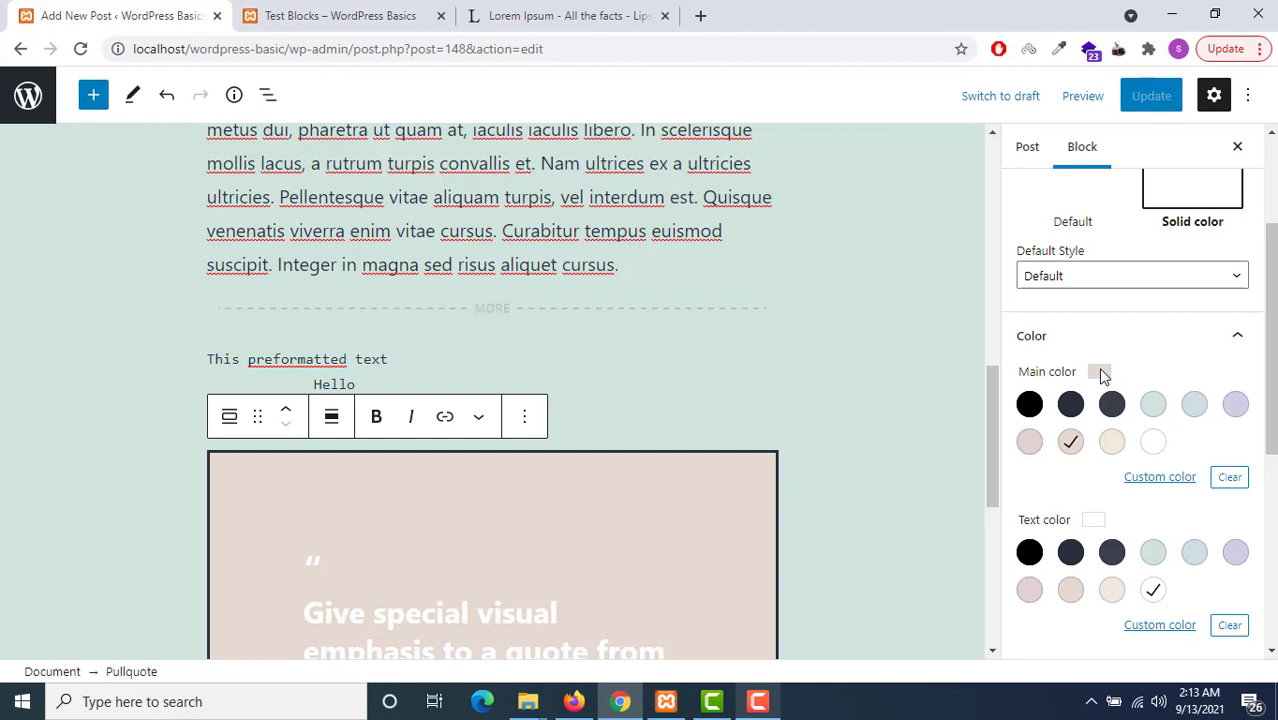
pyautogui.scroll(-3, 713, 350)
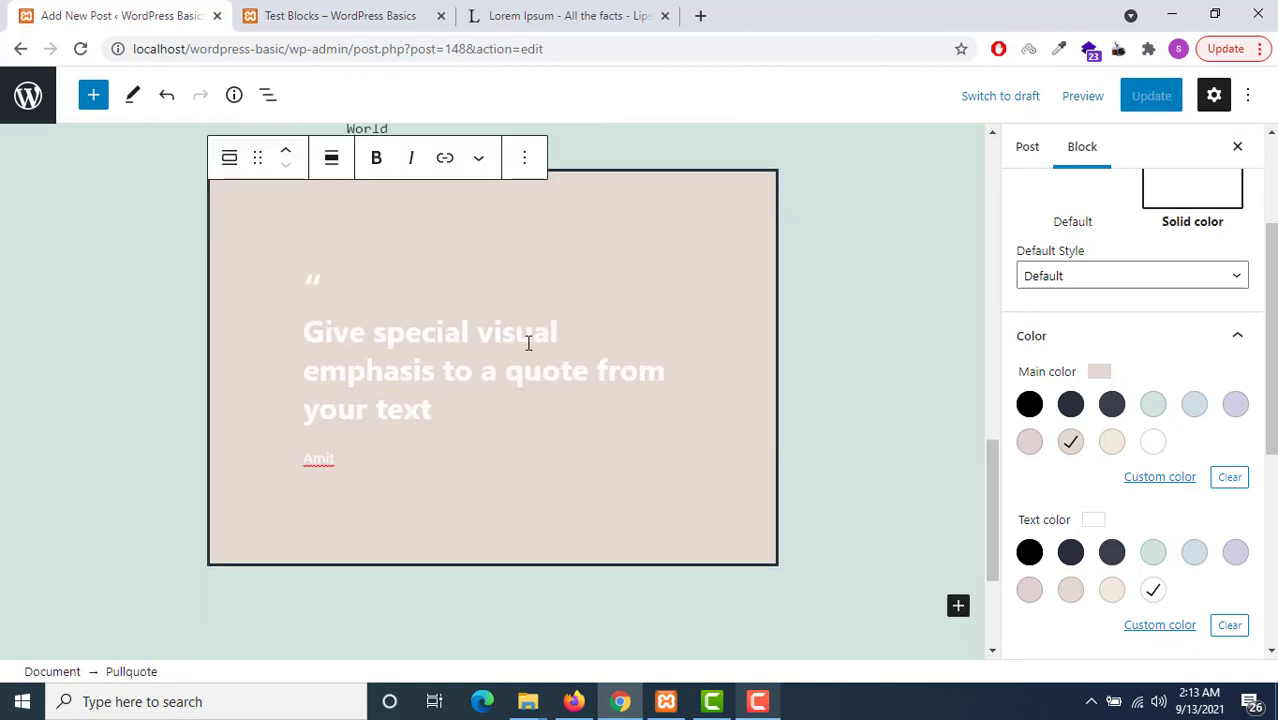